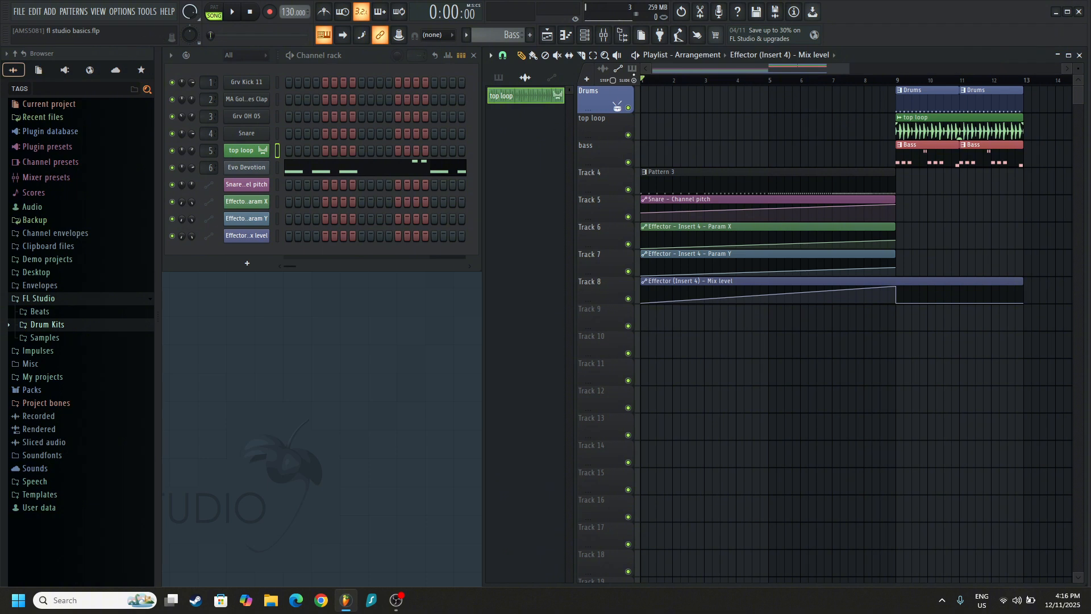
# Select the Drums pattern in the arrangement and inspect the effects loaded on the Insert 5 mixer track
pyautogui.click(946, 92)
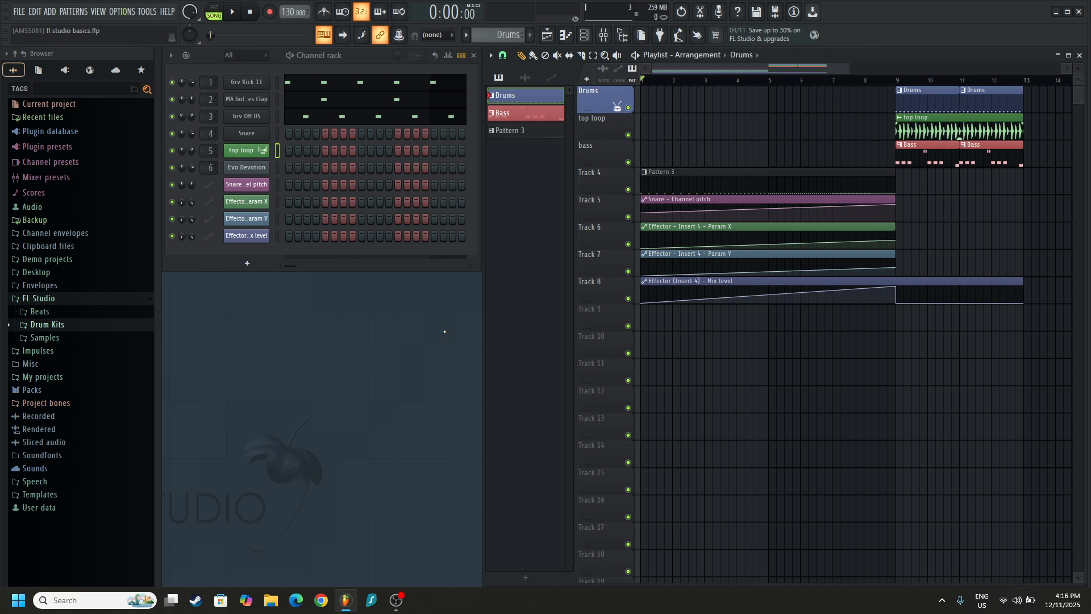
pyautogui.click(603, 35)
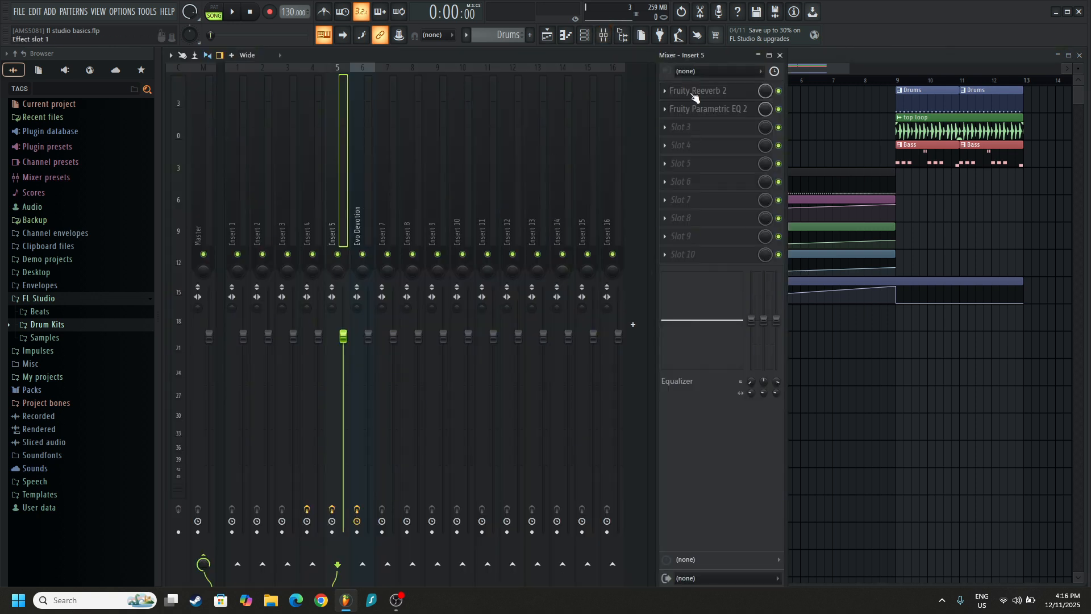
pyautogui.click(780, 56)
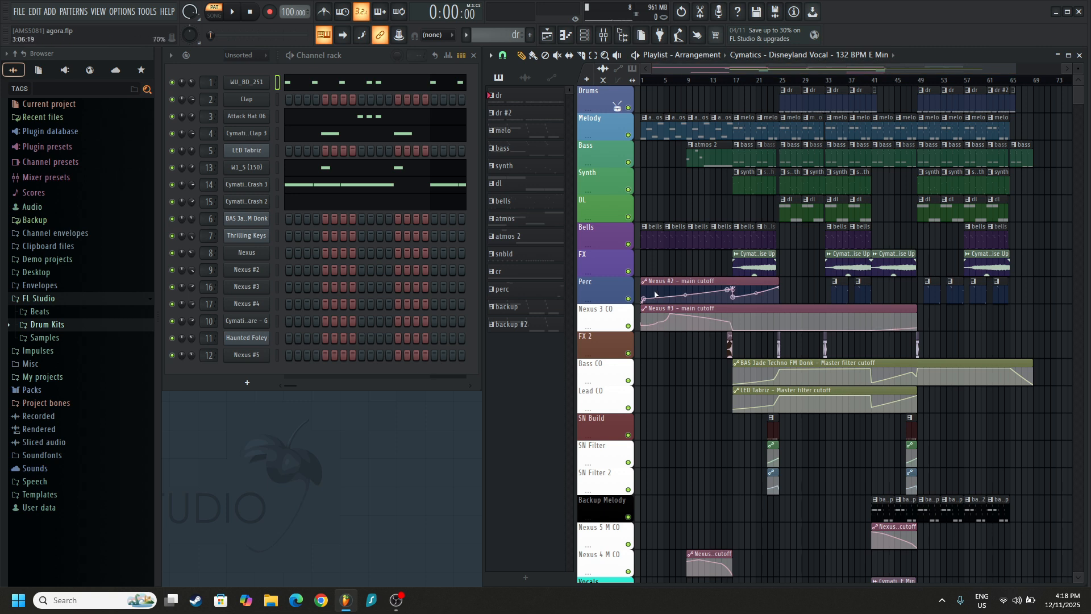
# Examine the agora project's full arrangement down to the Vocals track, including the snbld clip on the SN Build track
pyautogui.scroll(-4, 655, 293)
pyautogui.scroll(4, 657, 293)
pyautogui.scroll(-2, 692, 467)
pyautogui.scroll(2, 691, 455)
pyautogui.moveTo(1023, 73); pyautogui.dragTo(996, 69)
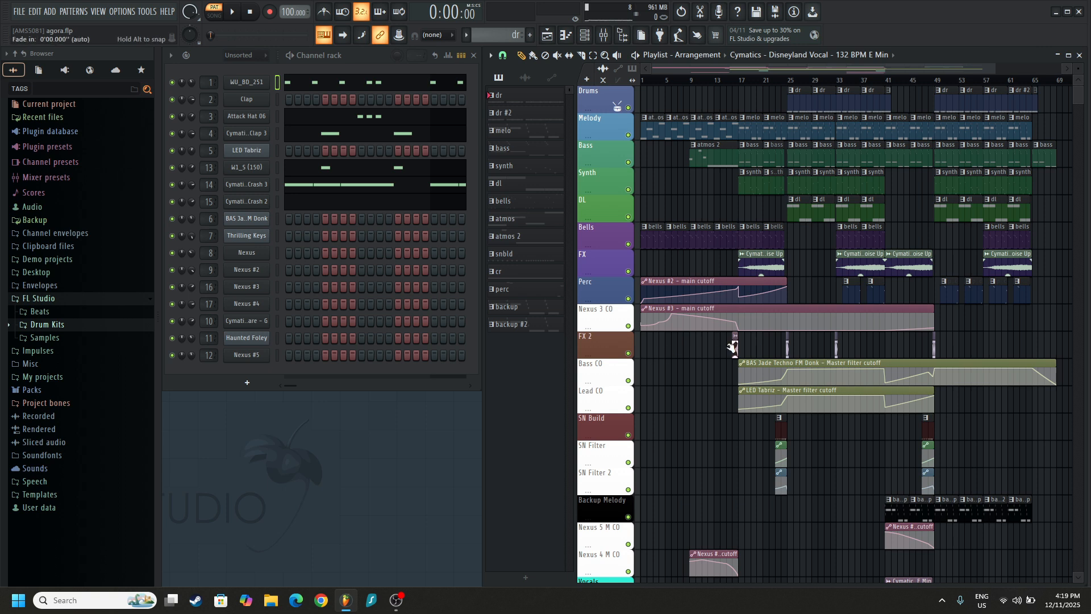
pyautogui.scroll(-4, 672, 363)
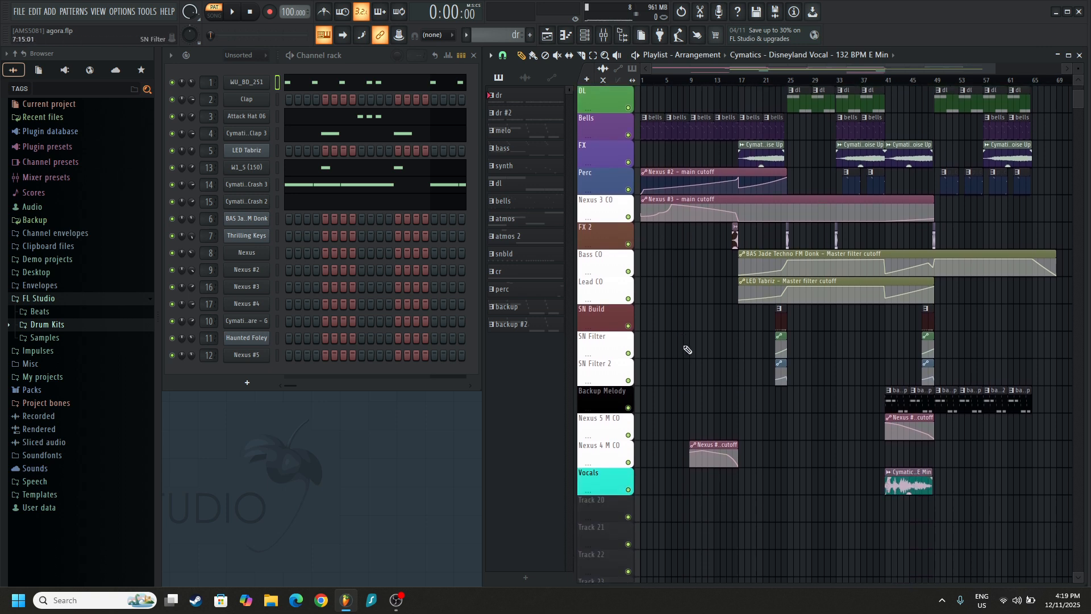
pyautogui.click(783, 318)
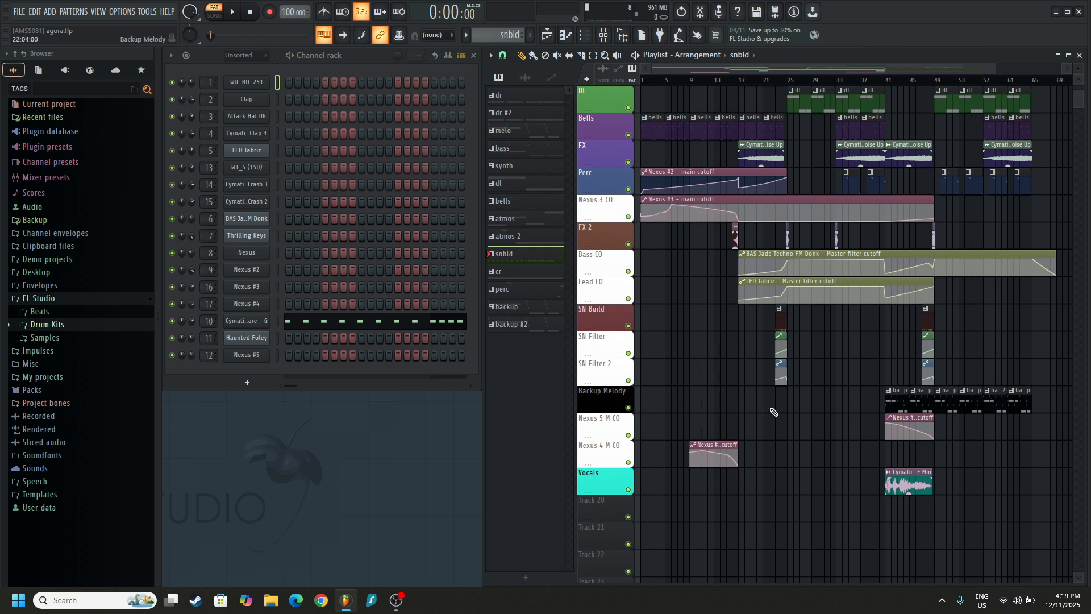
pyautogui.scroll(4, 837, 492)
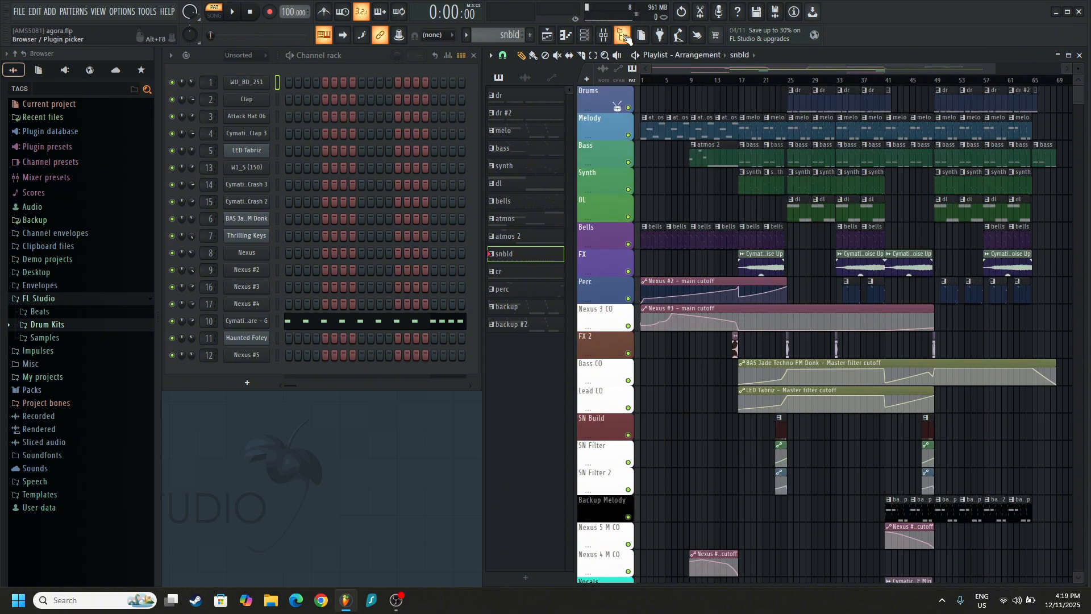
# Hide the browser to widen the playlist and select the dr pattern
pyautogui.click(627, 36)
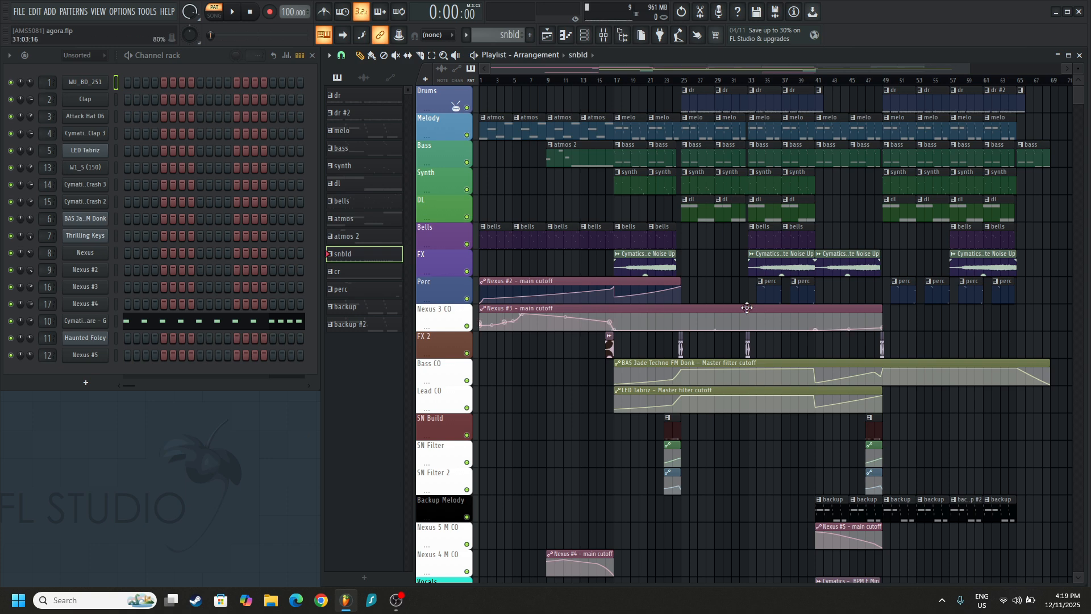
pyautogui.moveTo(970, 69); pyautogui.dragTo(1000, 71)
pyautogui.click(350, 101)
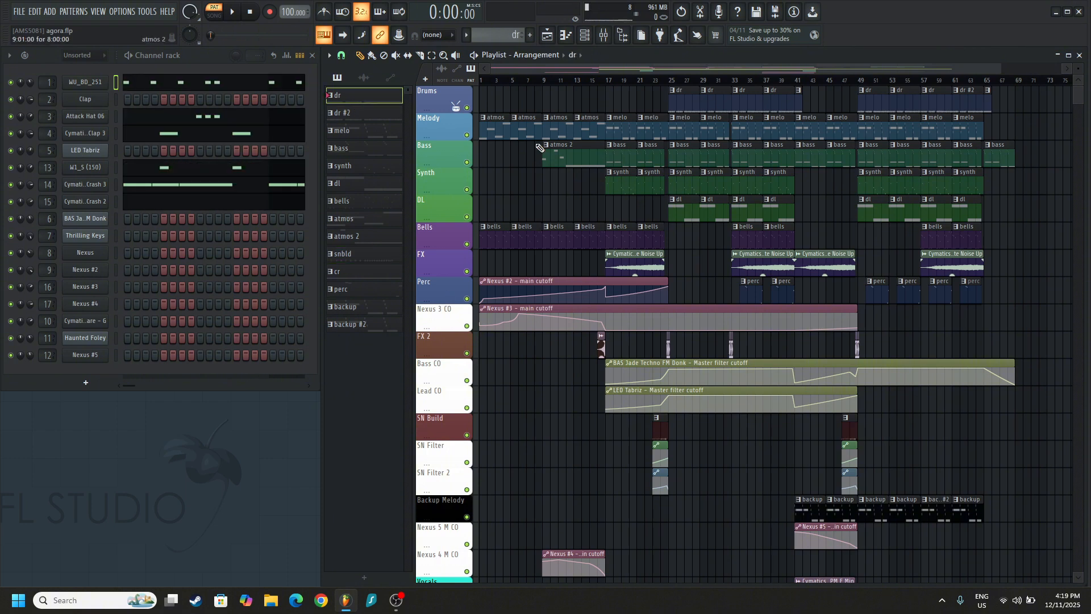
# Inspect the master track's effect chain in the mixer and briefly play the song from the beginning
pyautogui.click(608, 36)
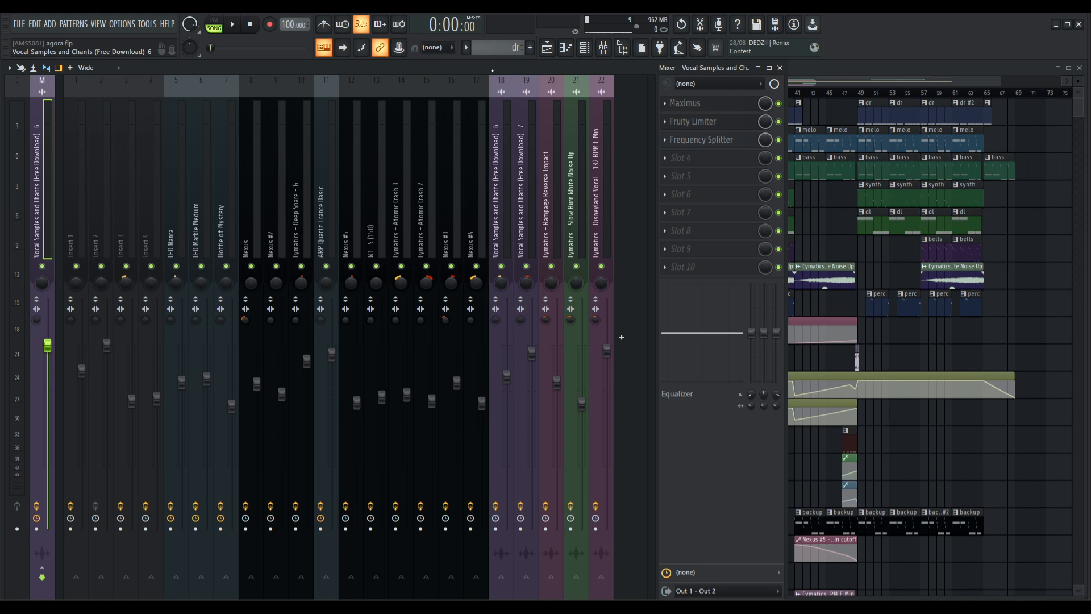
pyautogui.click(780, 68)
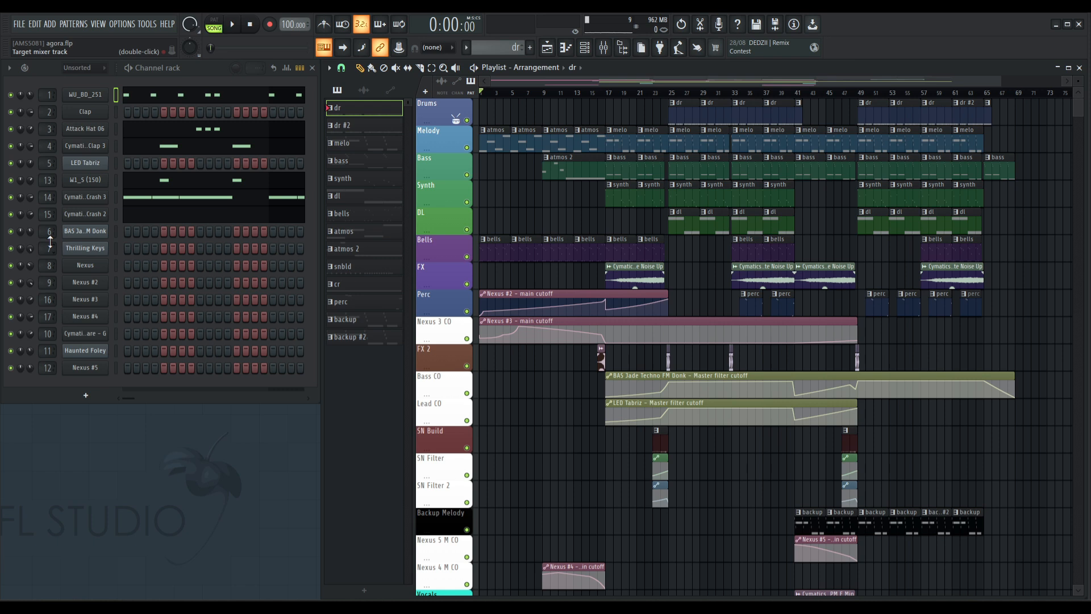
pyautogui.press('space')
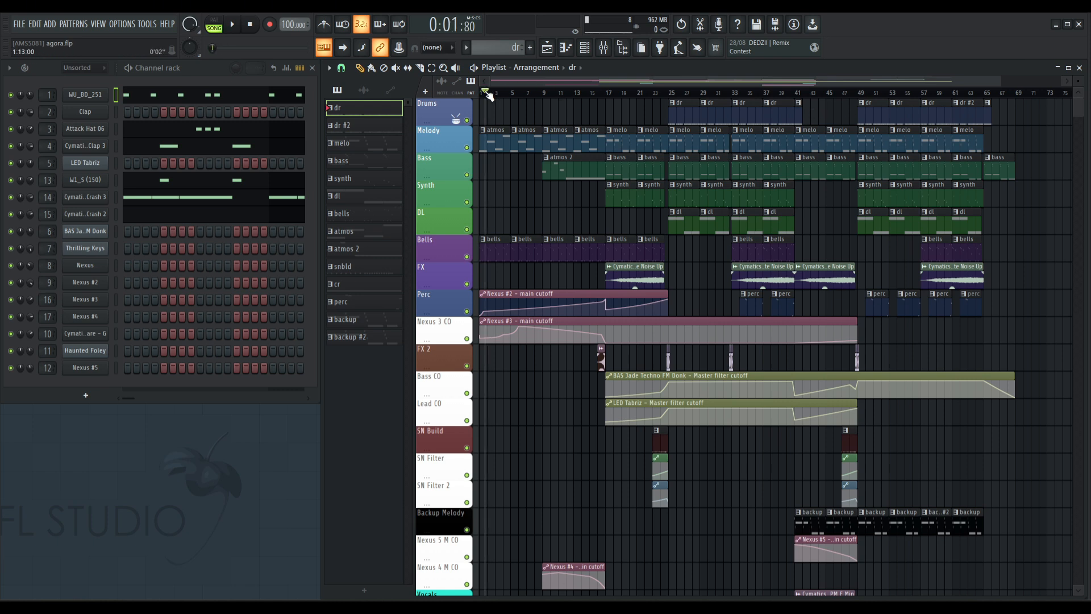
pyautogui.press('space')
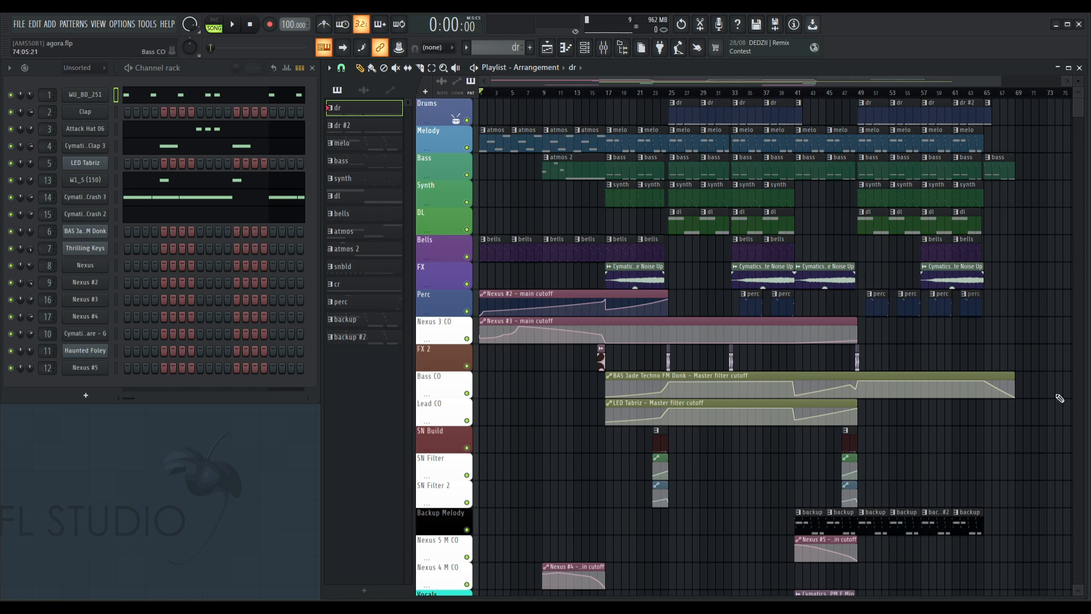
pyautogui.click(604, 48)
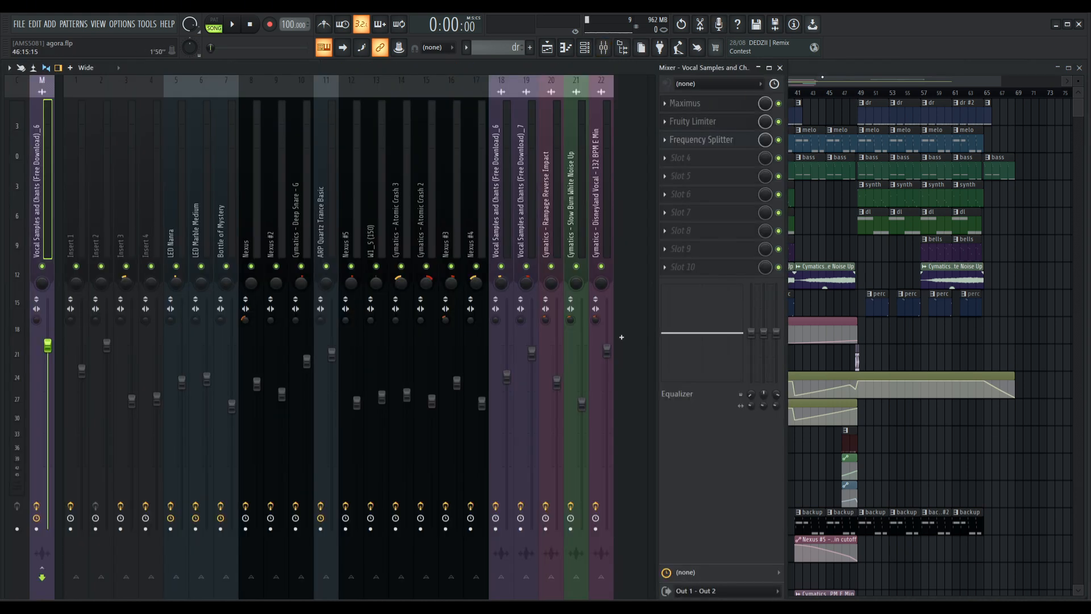
pyautogui.click(779, 68)
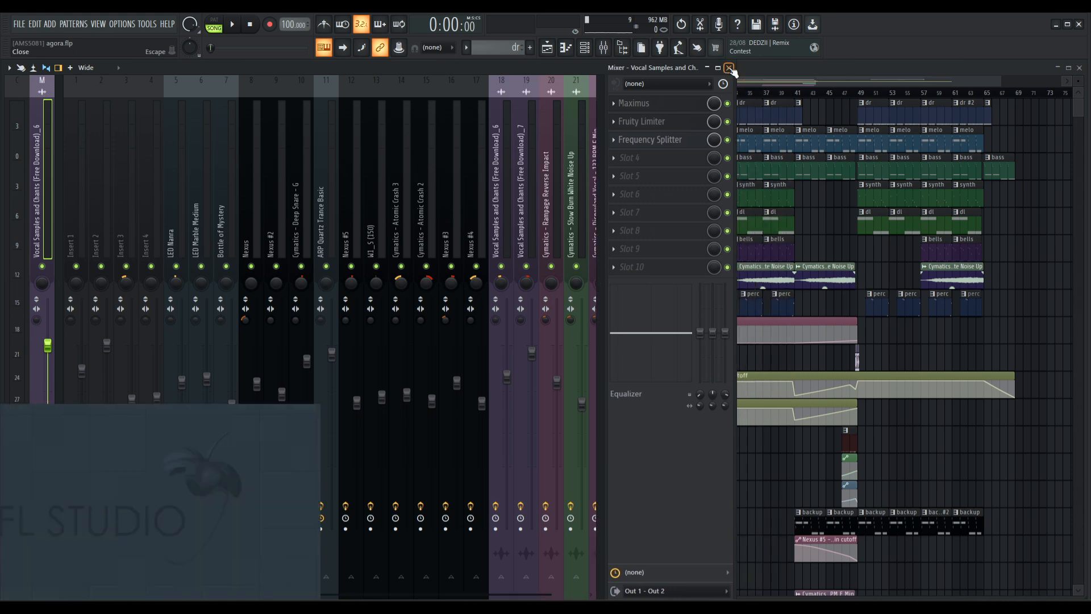
# Open the WU_BD_251 channel's sampler settings, move the window clear of the channel rack, and bring up the mixer
pyautogui.click(81, 96)
pyautogui.moveTo(681, 129); pyautogui.dragTo(809, 116)
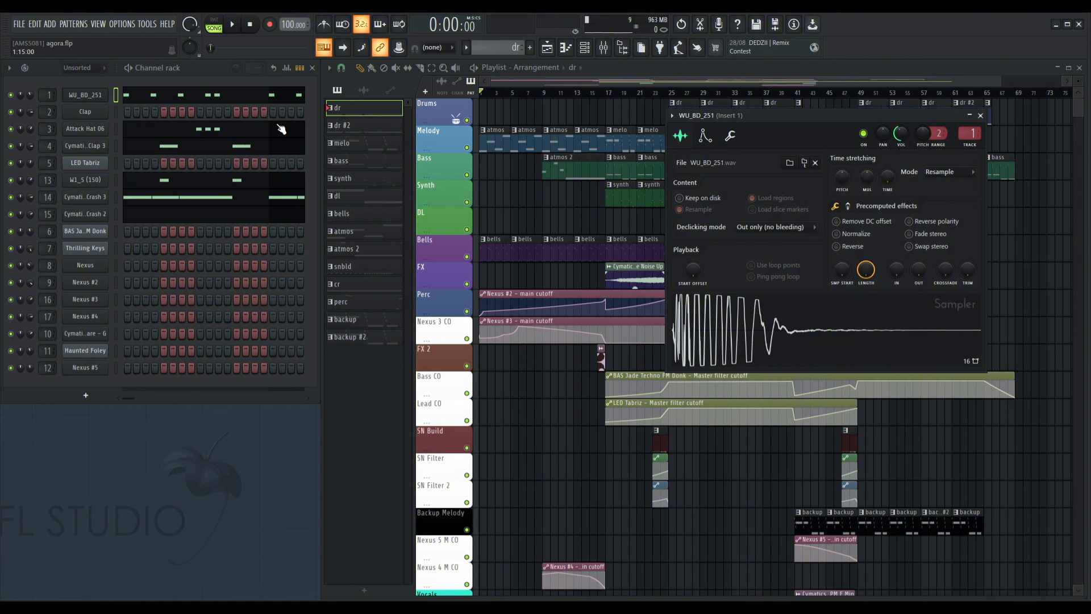
pyautogui.click(608, 49)
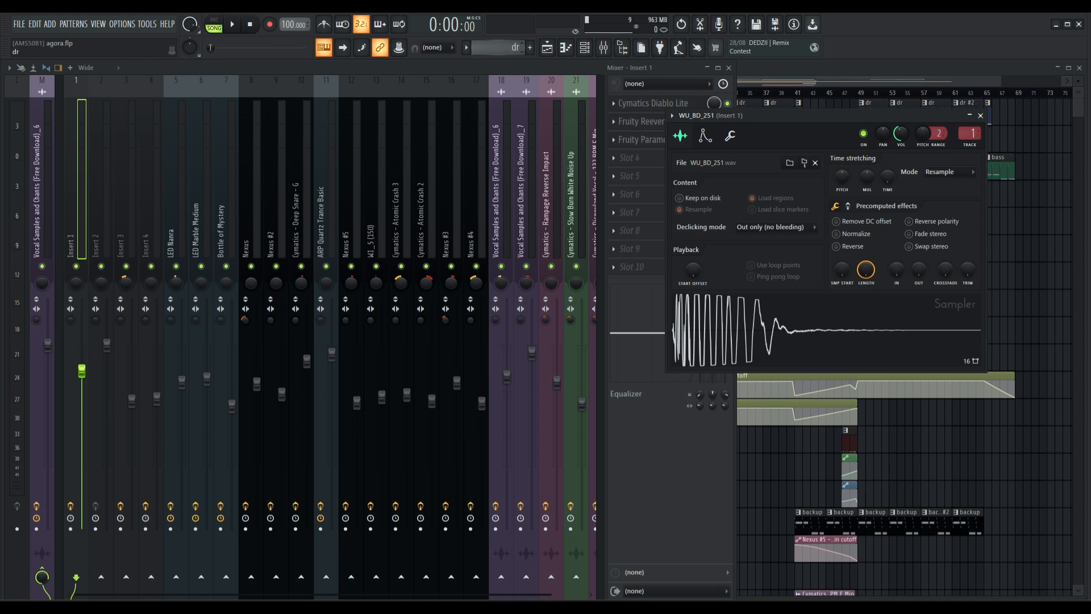
# Switch playback to pattern mode, solo Insert 1 in the mixer, and audition the dr pattern
pyautogui.click(215, 24)
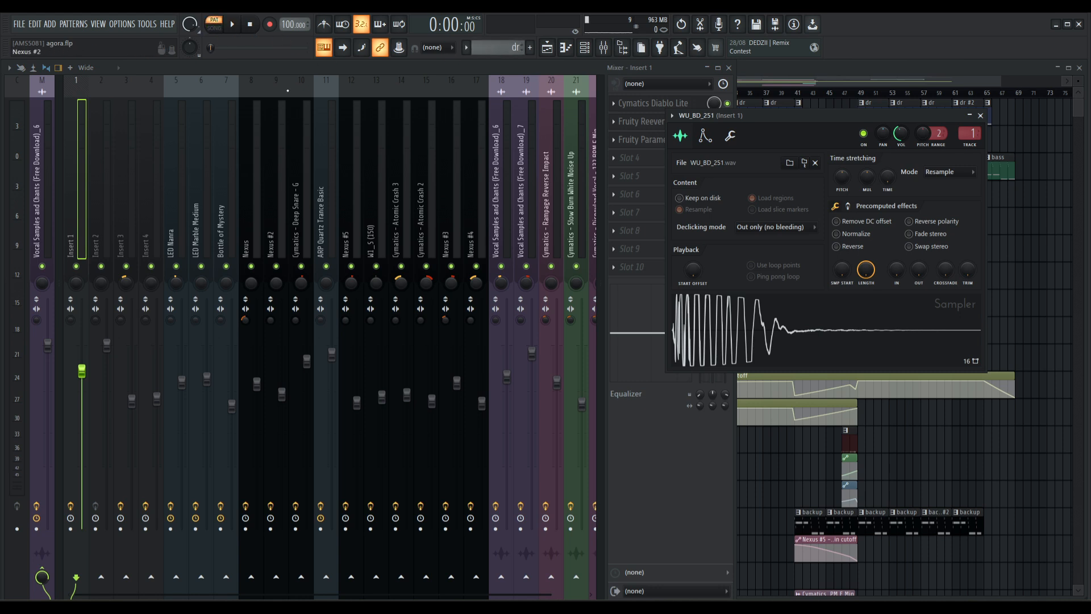
pyautogui.click(729, 68)
pyautogui.click(603, 48)
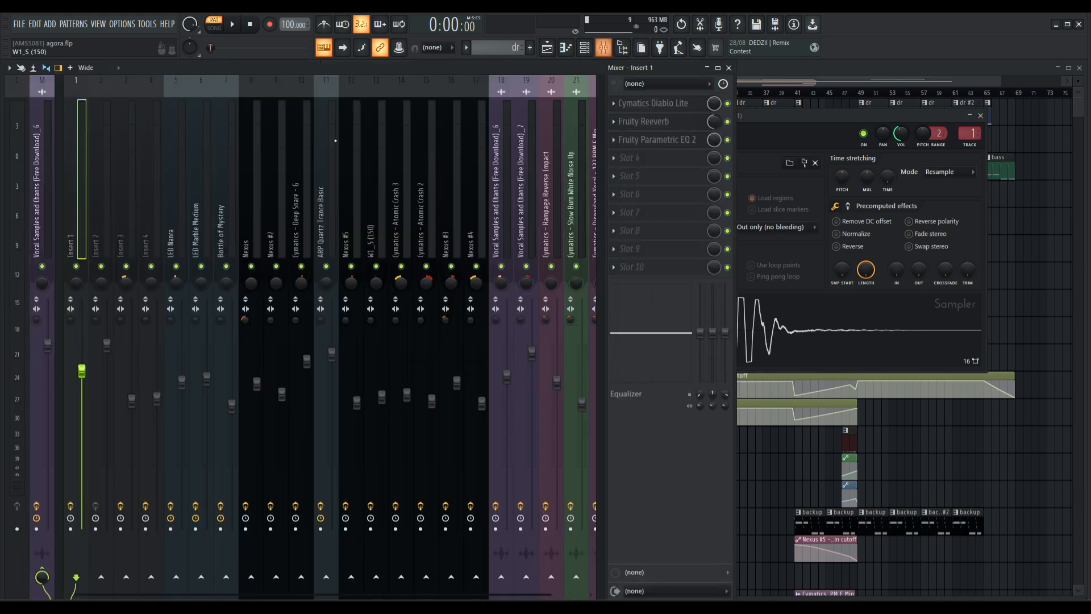
pyautogui.rightClick(78, 266)
pyautogui.click(233, 24)
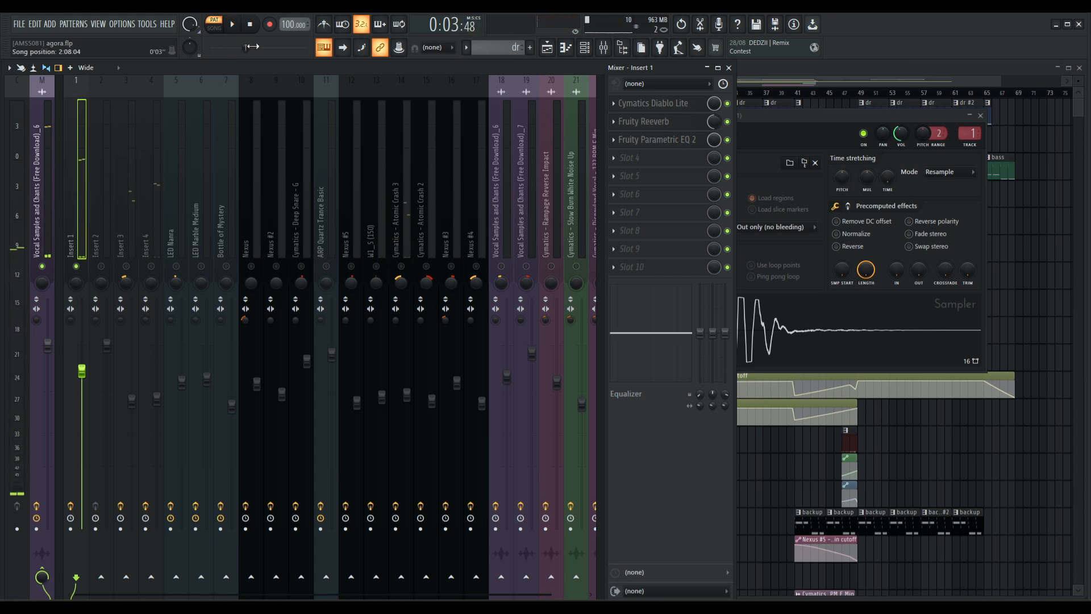
pyautogui.press('space')
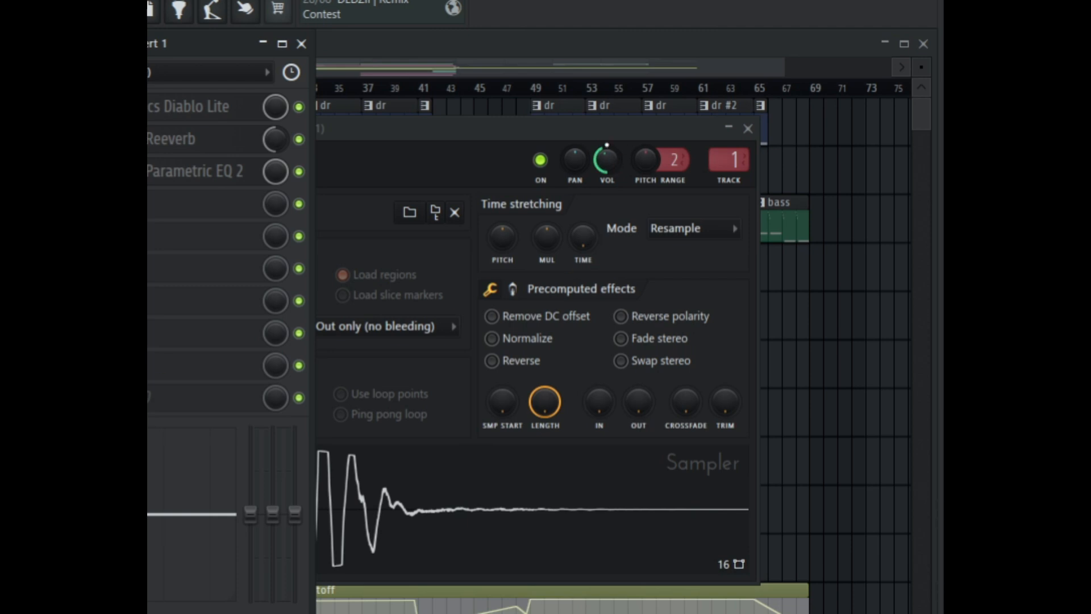
# Audition the pattern with a lower WU_BD_251 channel volume, paste back the copied 43% value, and close the sampler and mixer
pyautogui.rightClick(605, 160)
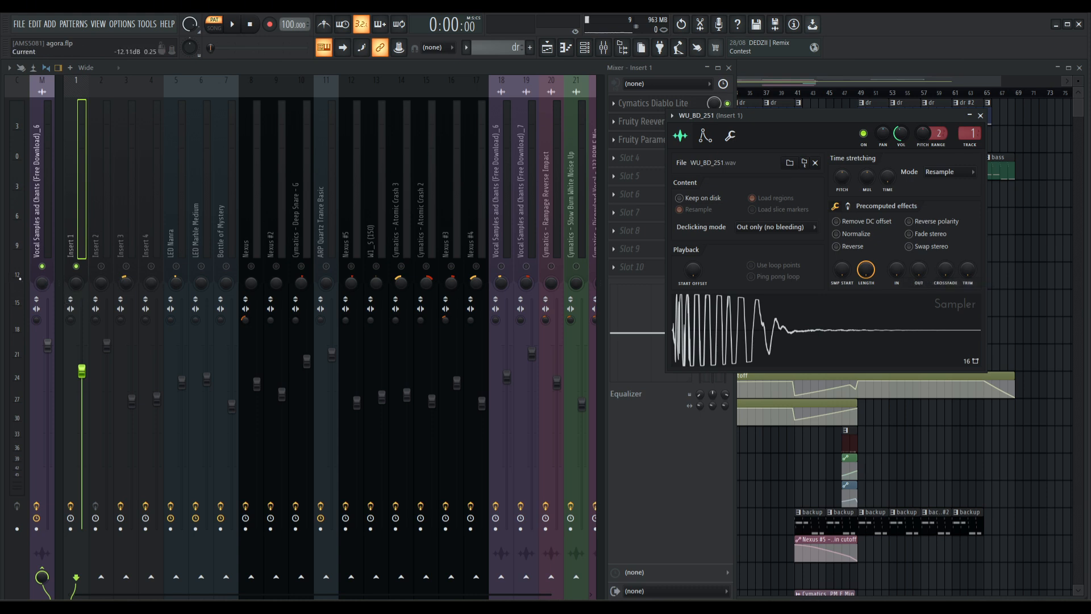
pyautogui.press('space')
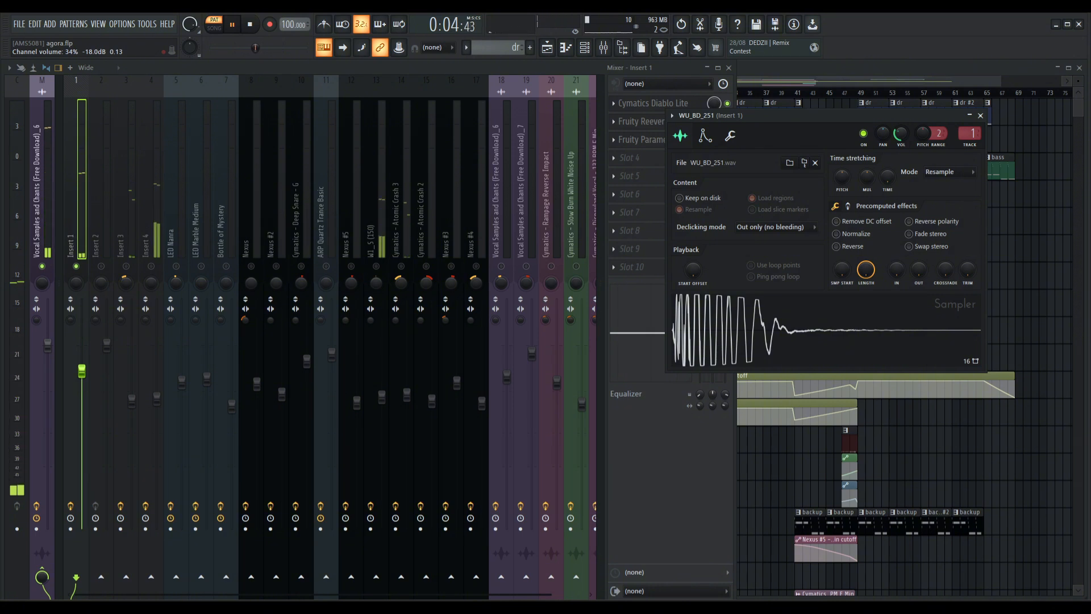
pyautogui.rightClick(907, 137)
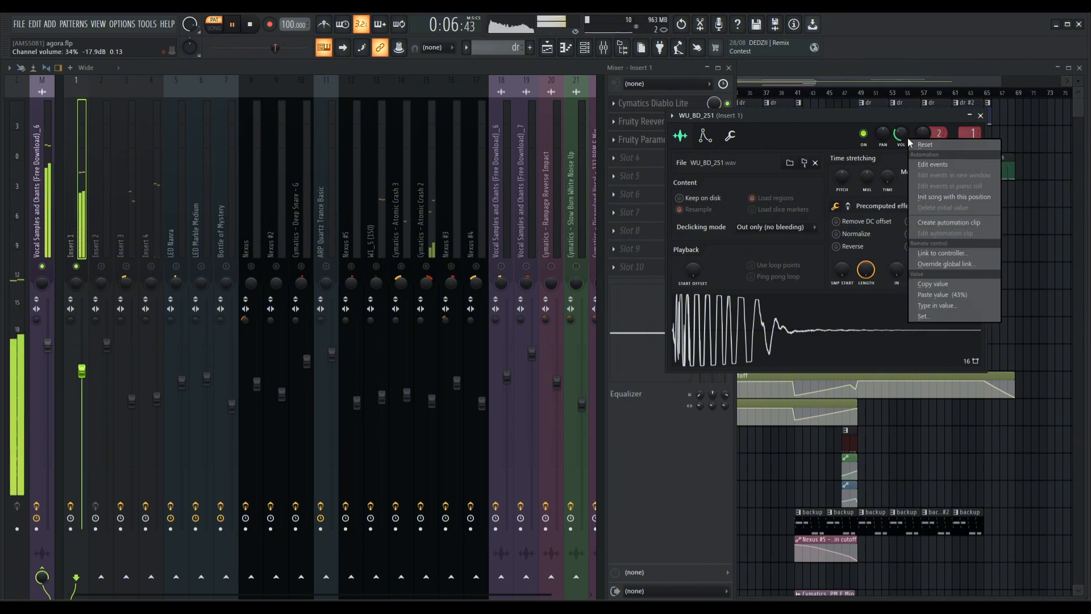
pyautogui.click(950, 294)
pyautogui.press('space')
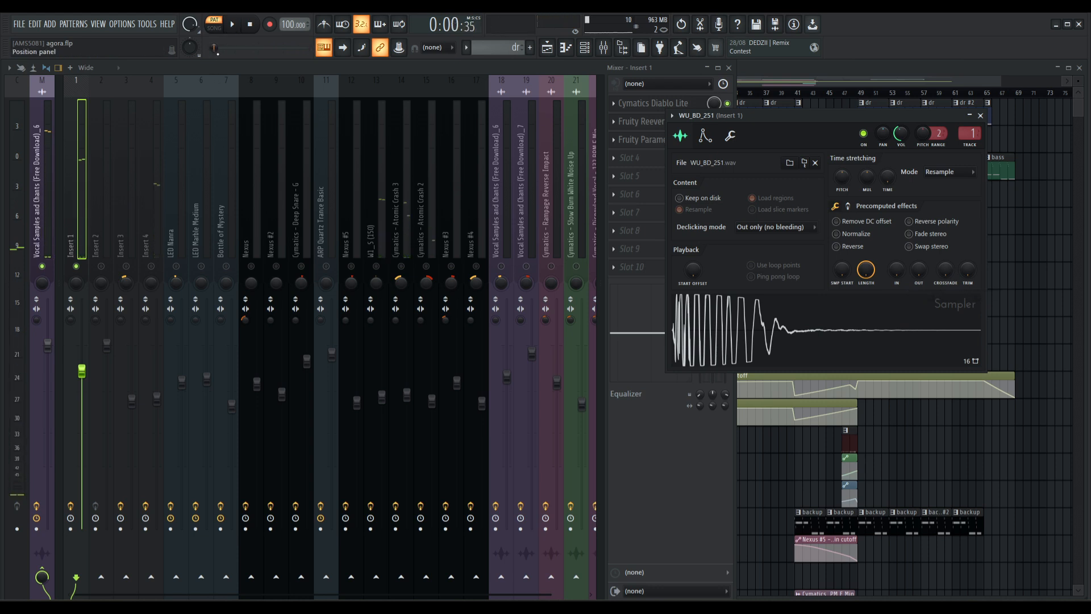
pyautogui.click(980, 115)
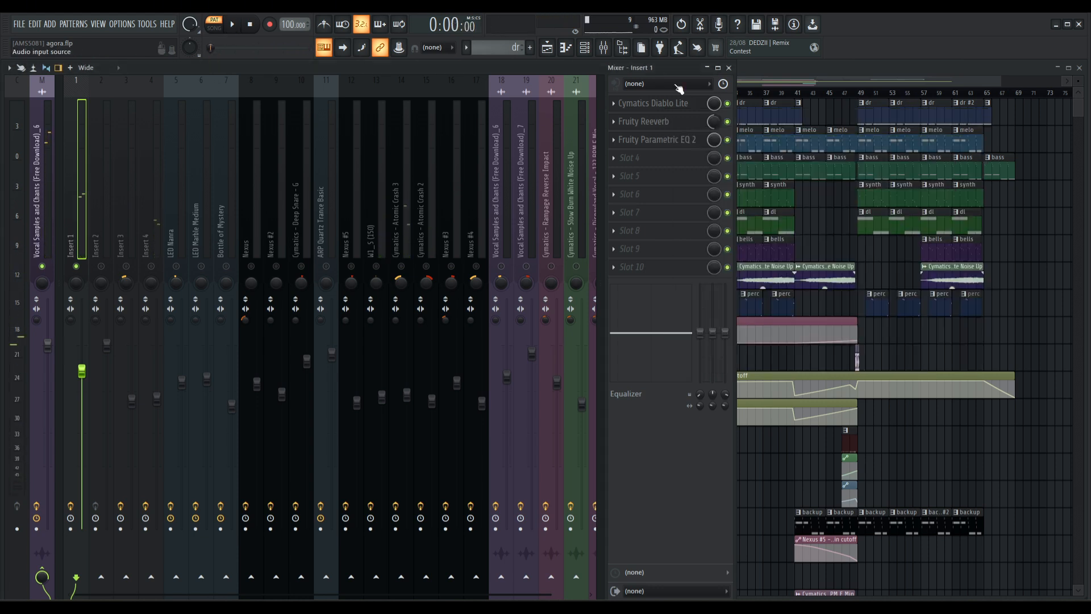
pyautogui.click(728, 68)
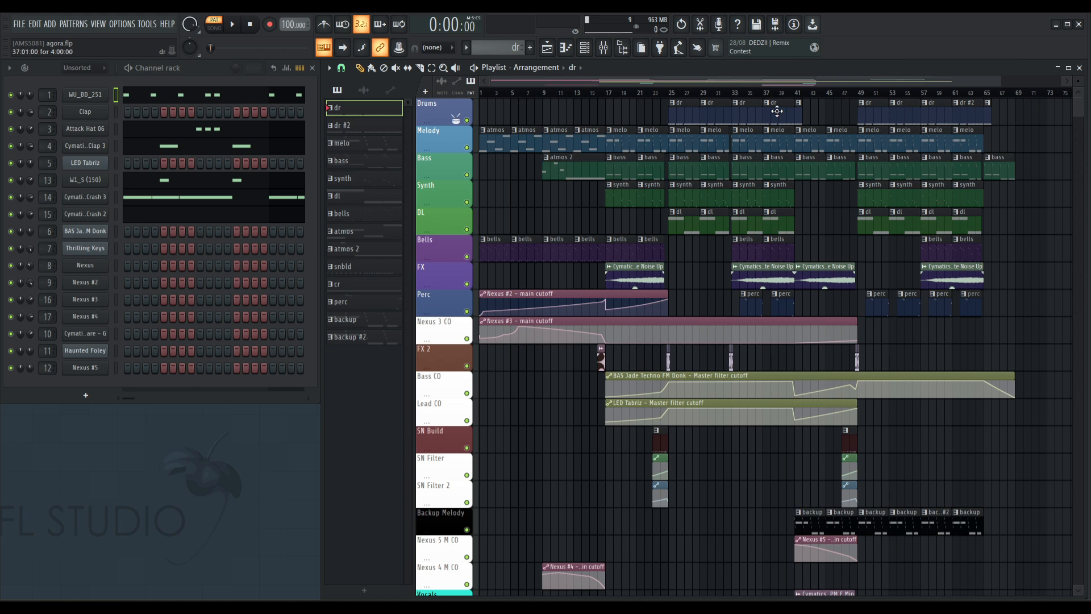
pyautogui.click(603, 48)
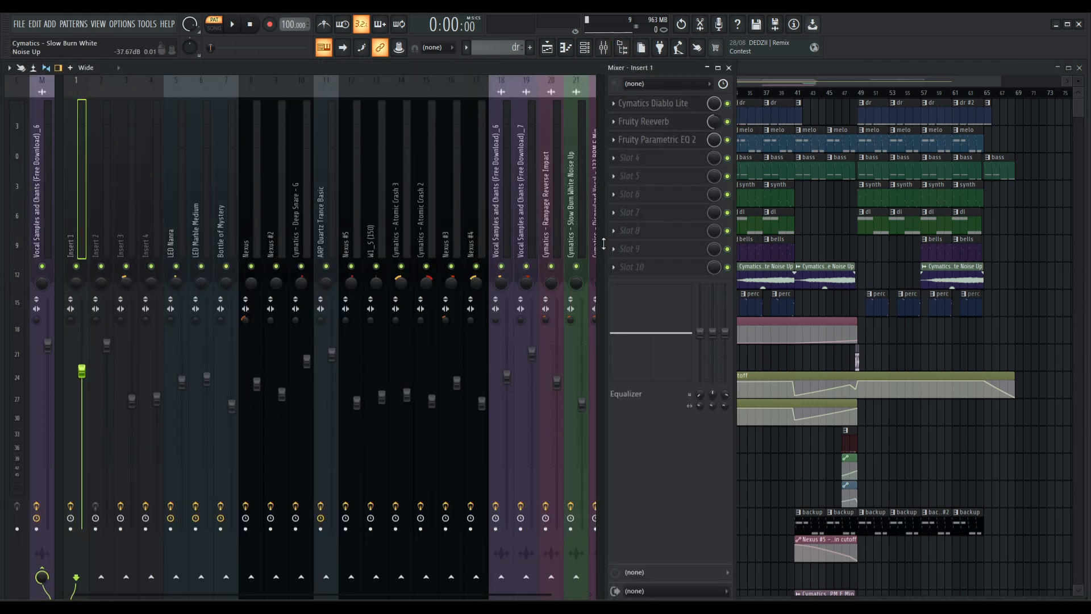
pyautogui.click(728, 67)
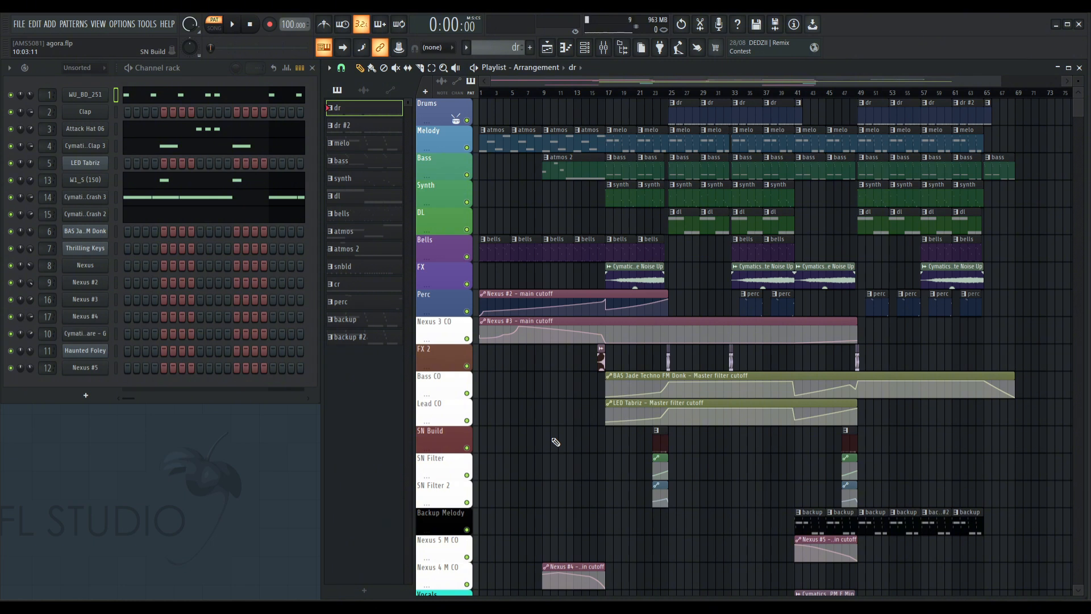
pyautogui.click(603, 47)
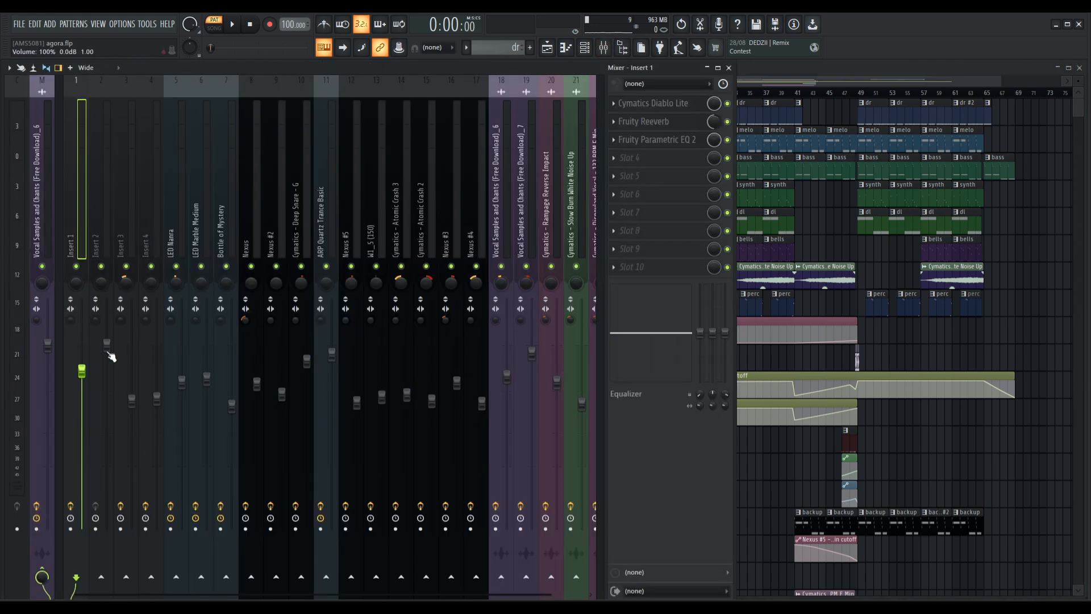
pyautogui.click(729, 67)
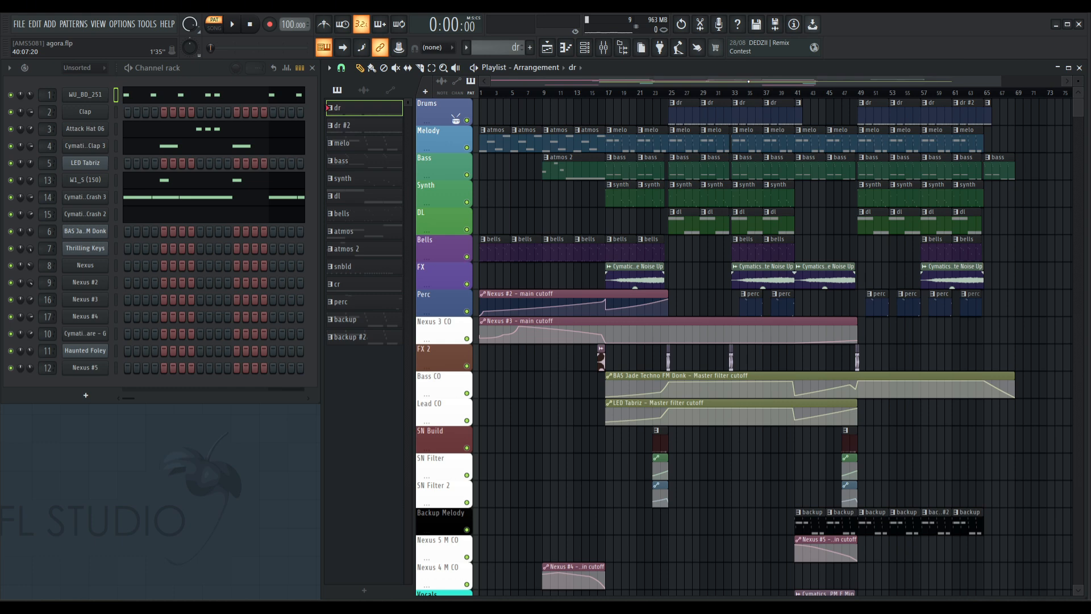
# Open the Cymatics Diablo Lite effect on Insert 1, reposition its window, and examine the Clip control
pyautogui.click(604, 47)
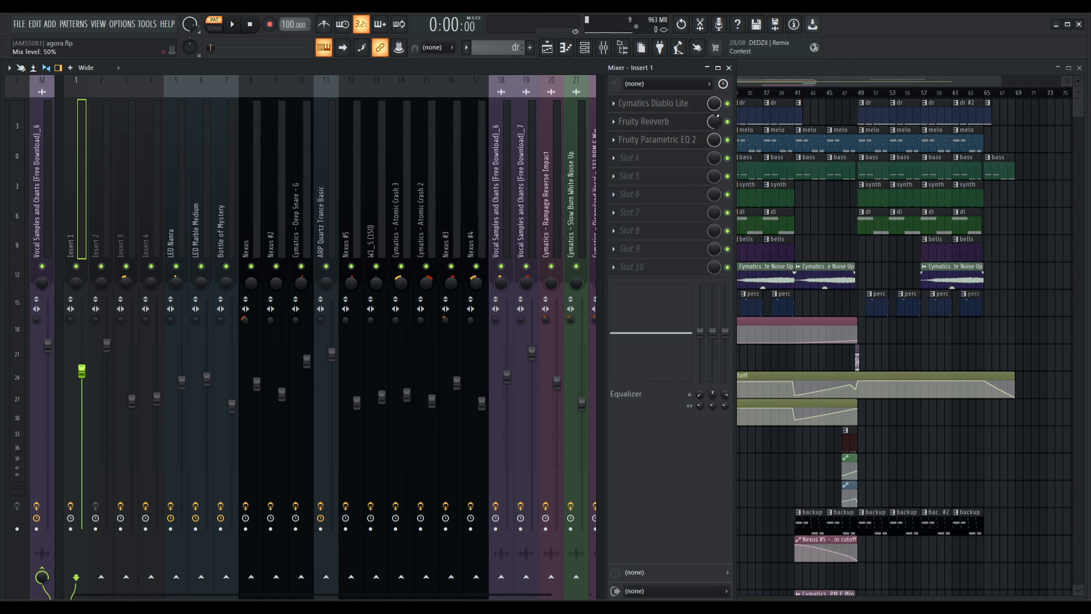
pyautogui.click(670, 104)
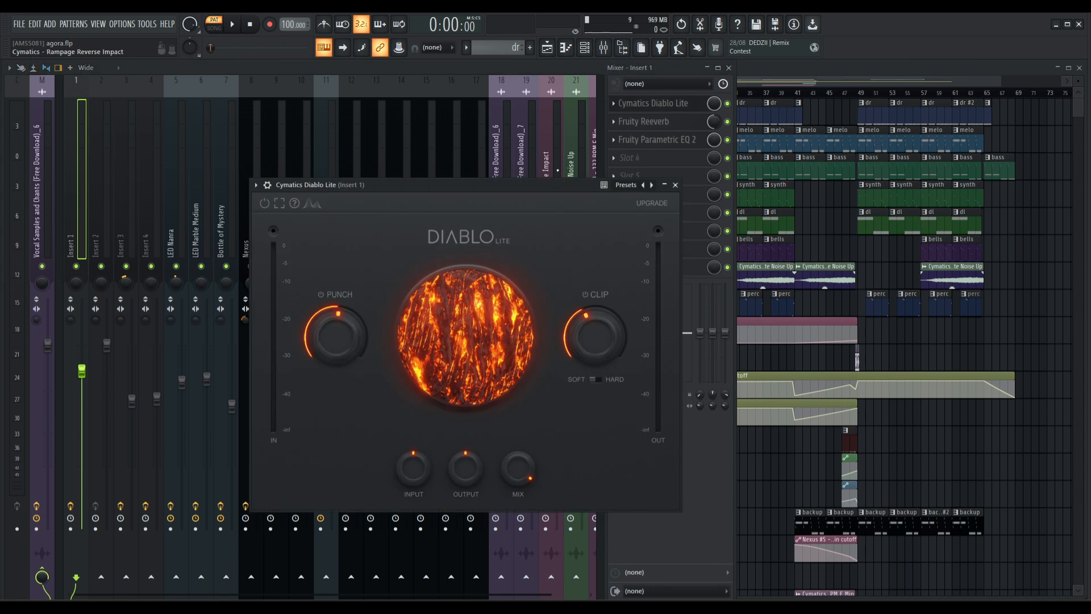
pyautogui.moveTo(500, 187); pyautogui.dragTo(460, 161)
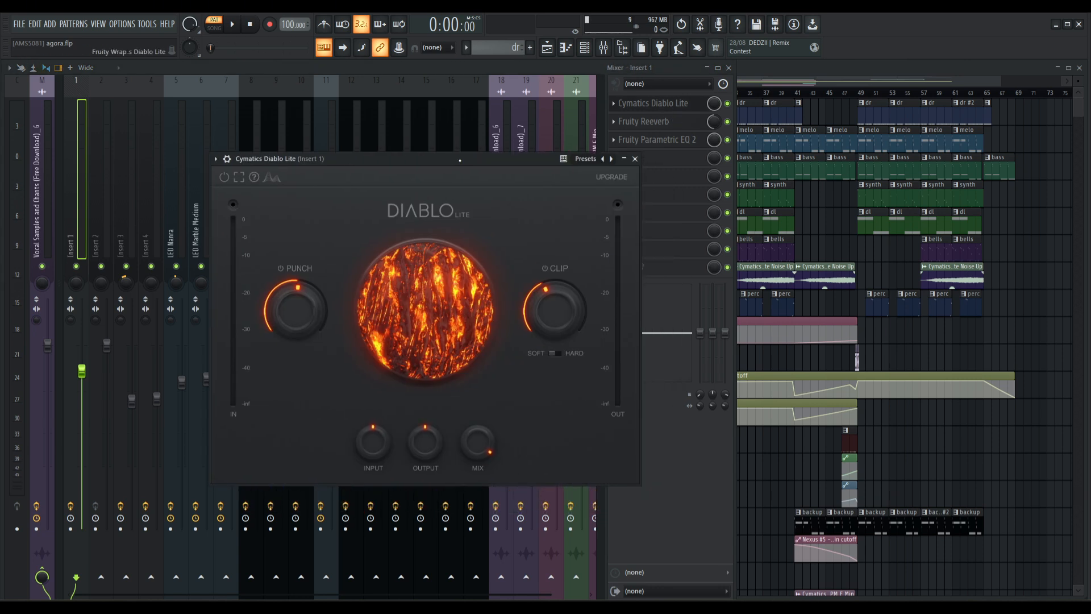
pyautogui.moveTo(556, 282)
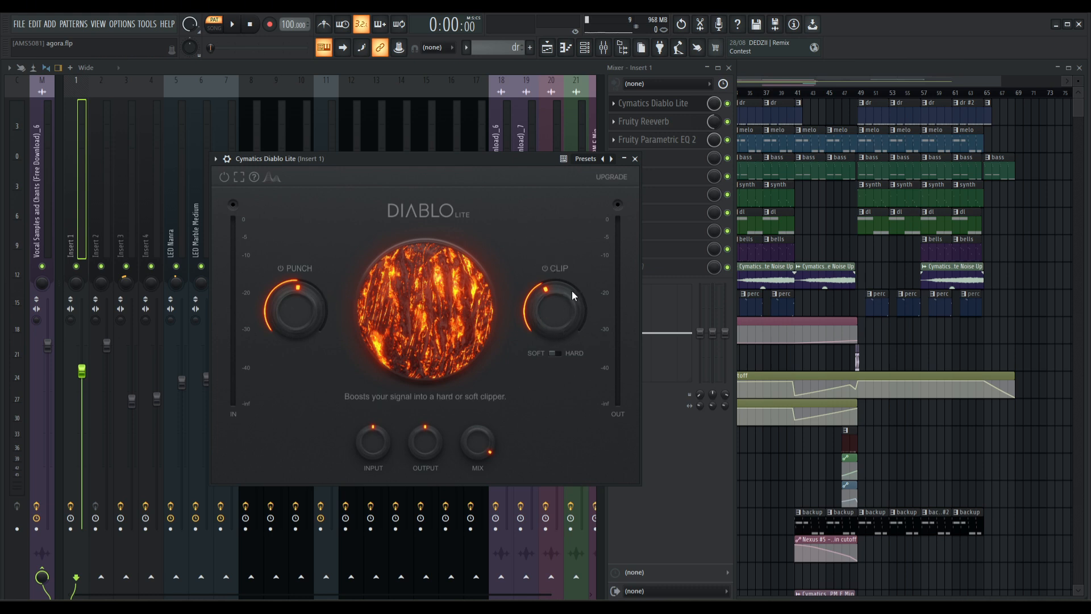
# Close Cymatics Diablo Lite, examine the Fruity Reeverb settings on Insert 1, and close them
pyautogui.click(635, 160)
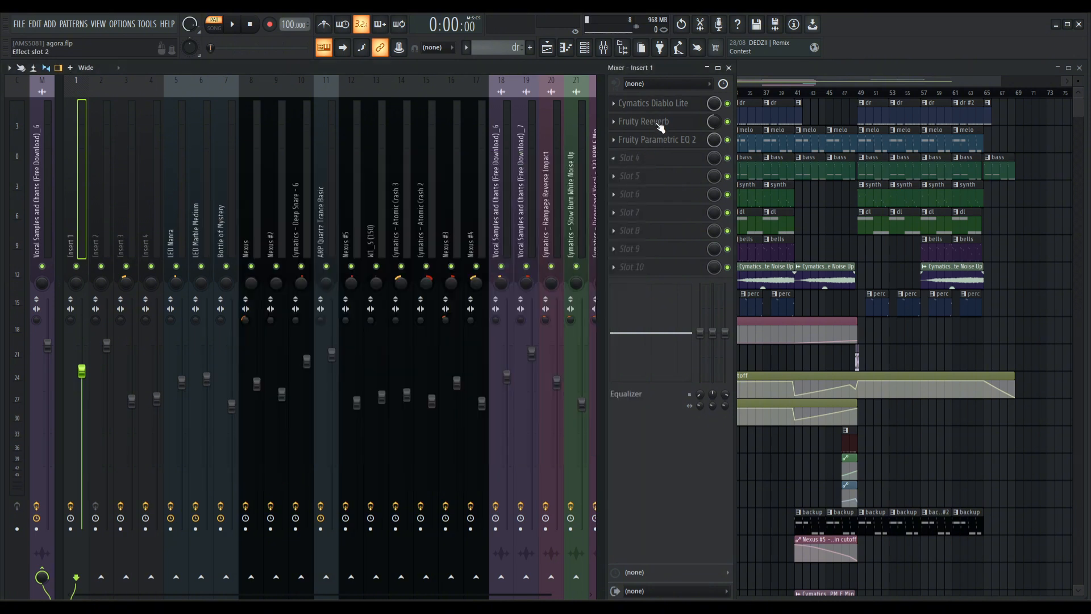
pyautogui.click(659, 123)
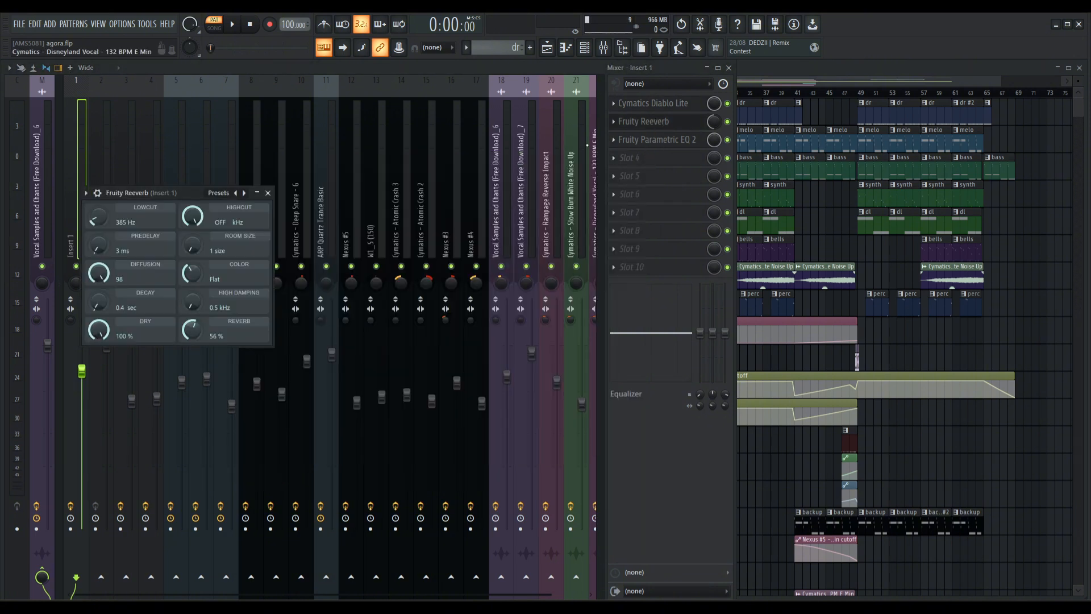
pyautogui.click(268, 194)
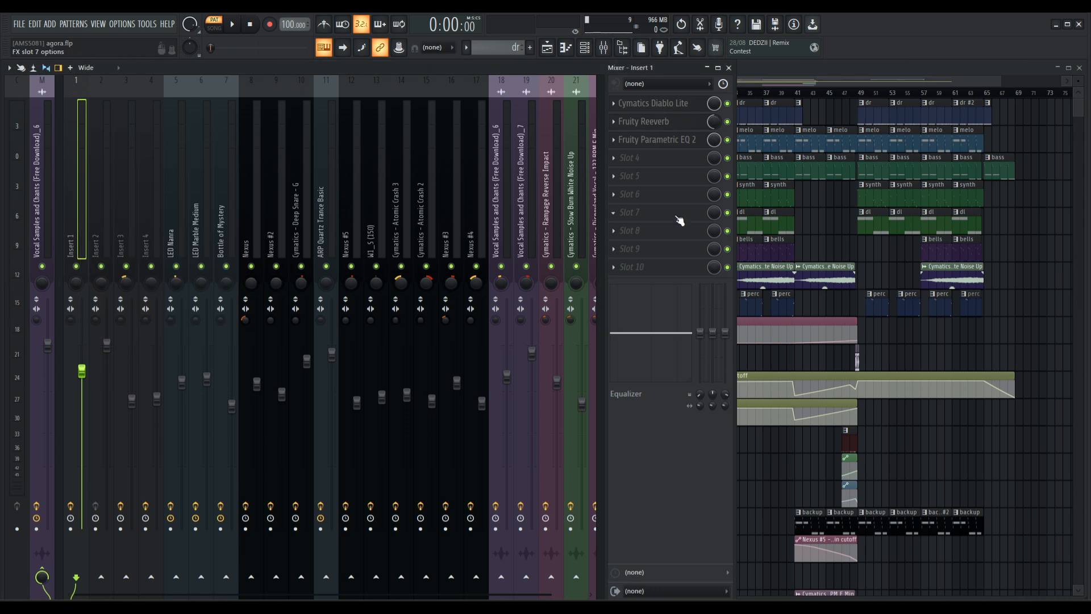
# Open Fruity Parametric EQ 2 on Insert 1, solo the track, and move the EQ window to the middle of the mixer
pyautogui.click(663, 145)
pyautogui.moveTo(244, 207); pyautogui.dragTo(406, 160)
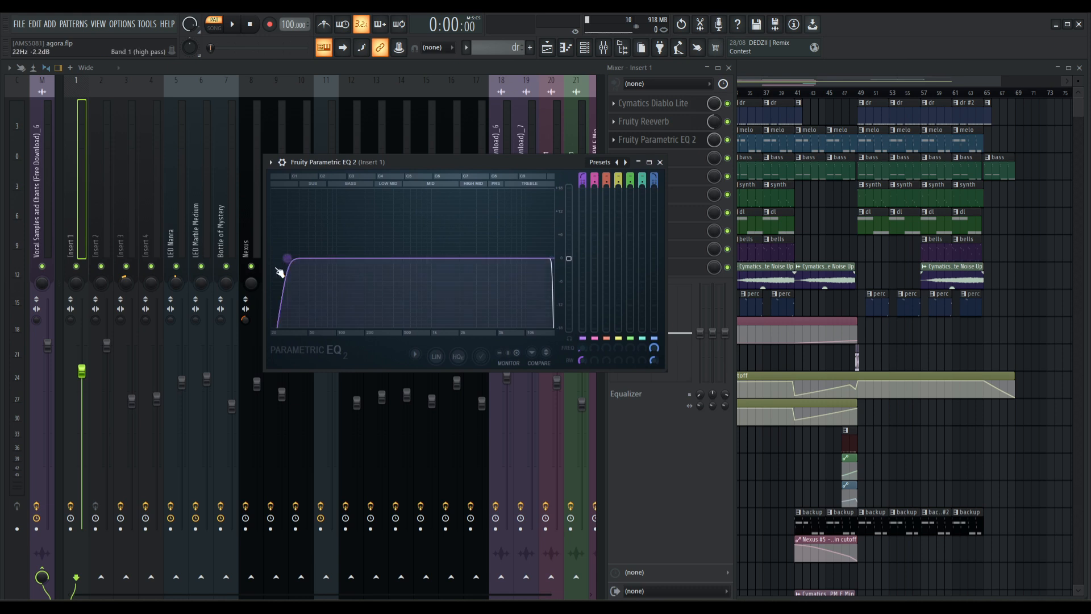
pyautogui.rightClick(77, 266)
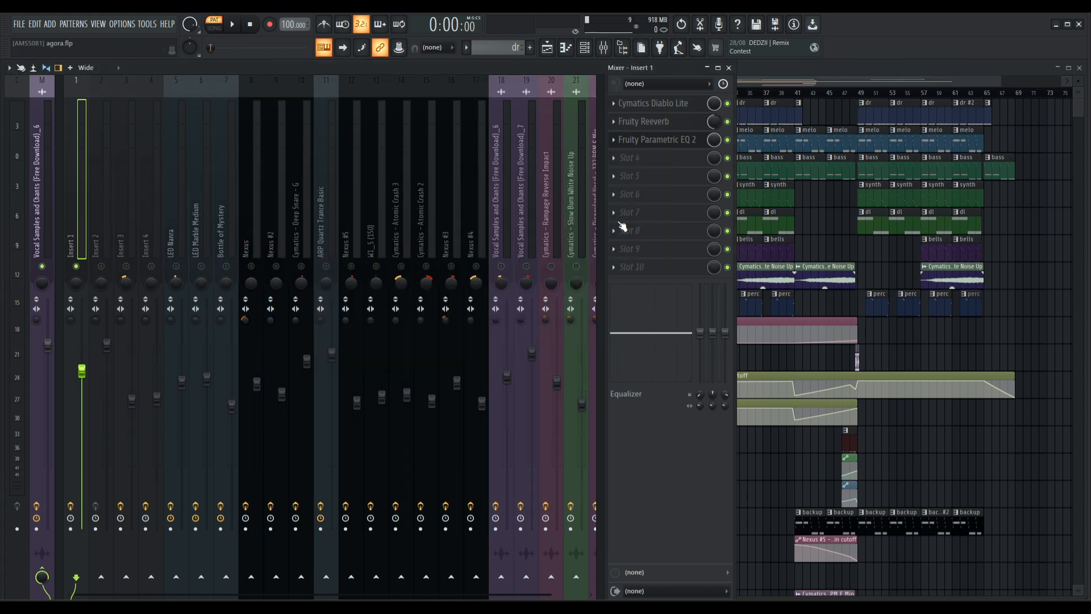
pyautogui.click(655, 142)
pyautogui.moveTo(427, 191); pyautogui.dragTo(439, 194)
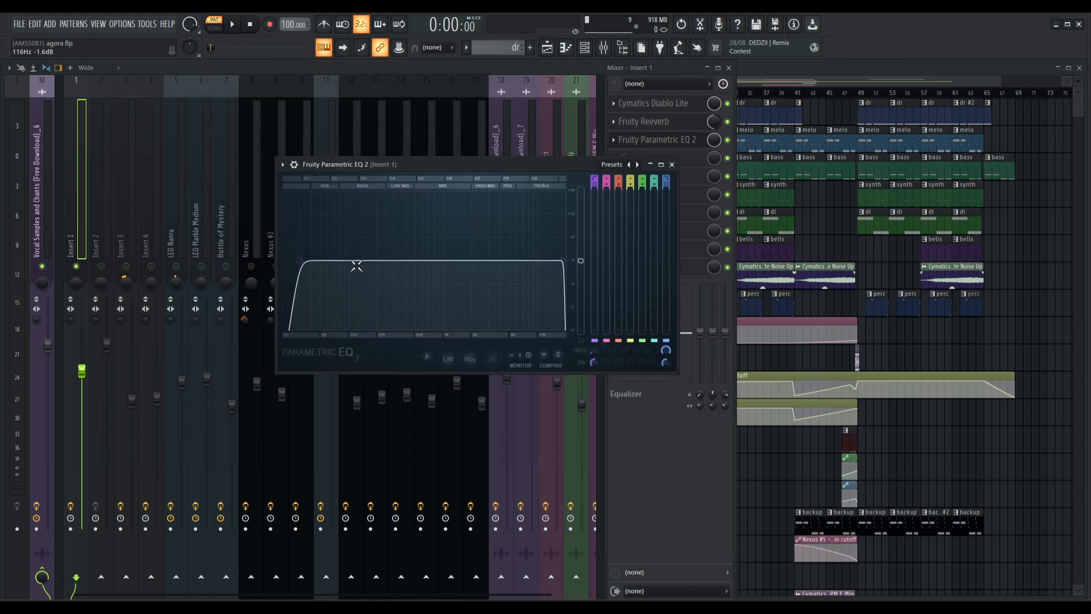
# Audition the soloed Insert 1 while examining its EQ curve, close the EQ, and unsolo the track
pyautogui.click(233, 27)
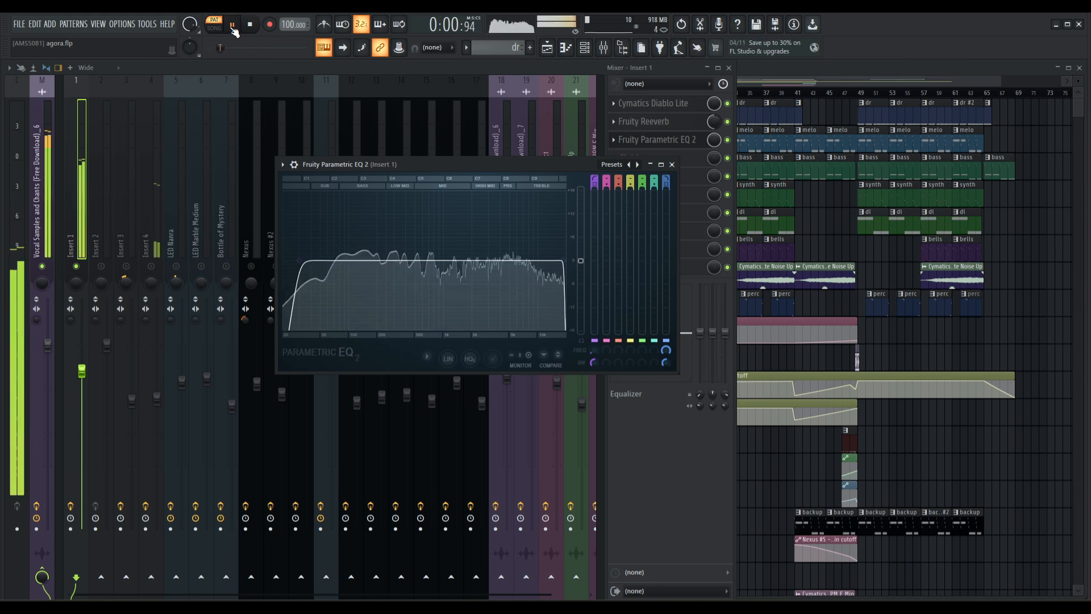
pyautogui.click(233, 26)
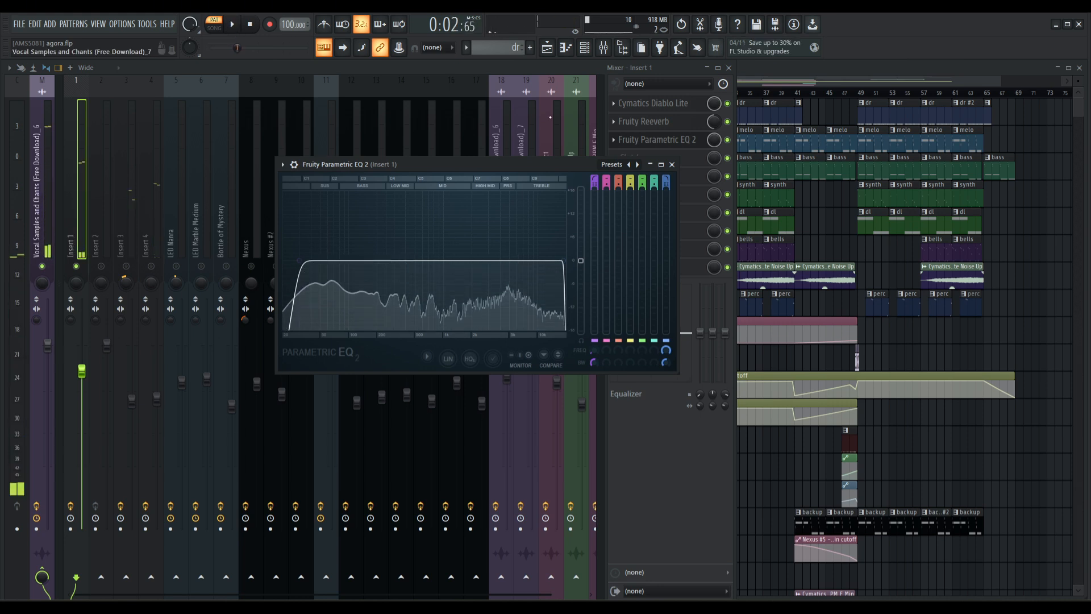
pyautogui.click(671, 165)
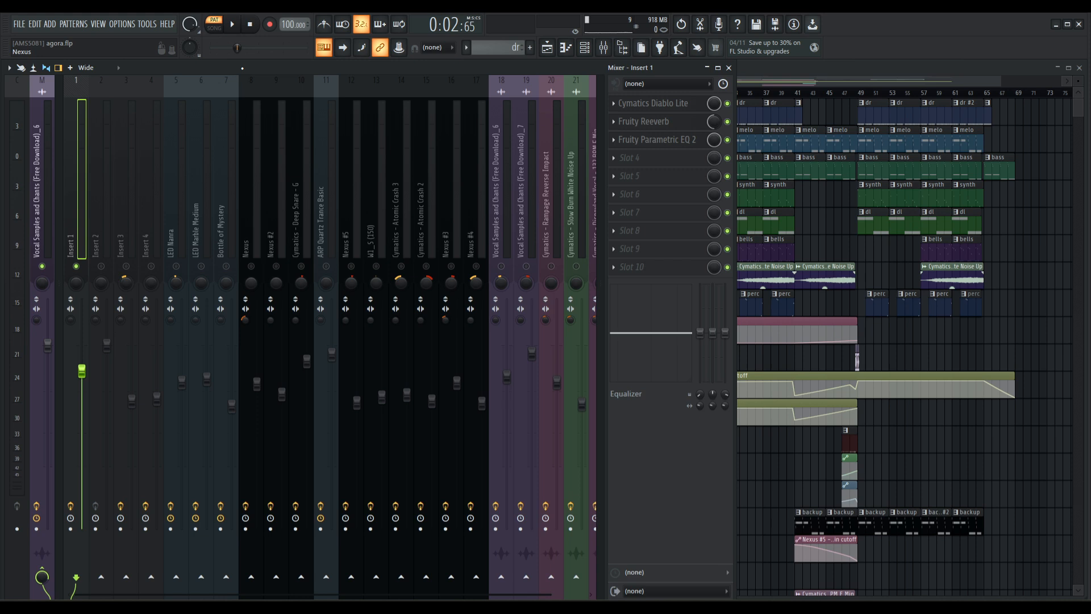
pyautogui.rightClick(77, 266)
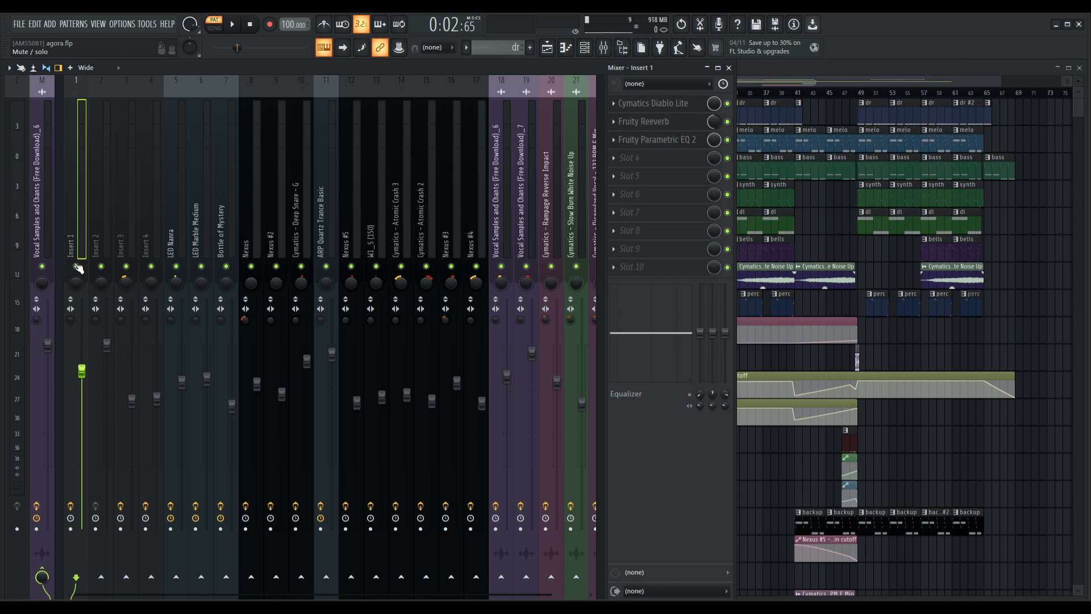
# Examine the effect chains of the mixer tracks from Insert 2 through Cymatics - Atomic Crash 3
pyautogui.click(181, 244)
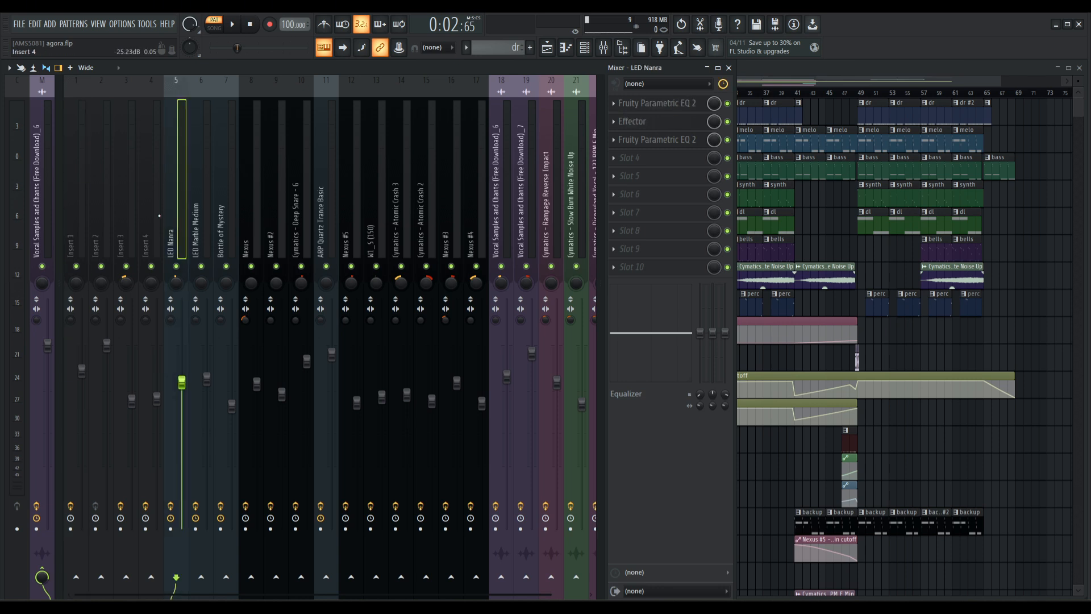
pyautogui.click(206, 239)
pyautogui.click(228, 226)
pyautogui.click(149, 226)
pyautogui.click(100, 222)
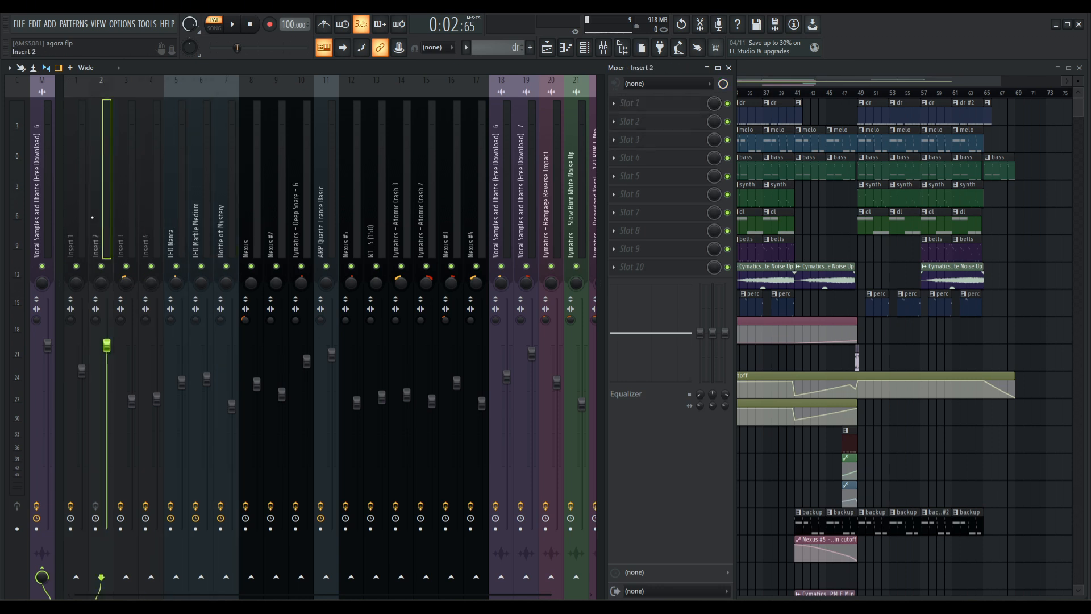
pyautogui.click(150, 222)
pyautogui.click(202, 221)
pyautogui.click(228, 220)
pyautogui.click(251, 219)
pyautogui.click(301, 217)
pyautogui.click(326, 217)
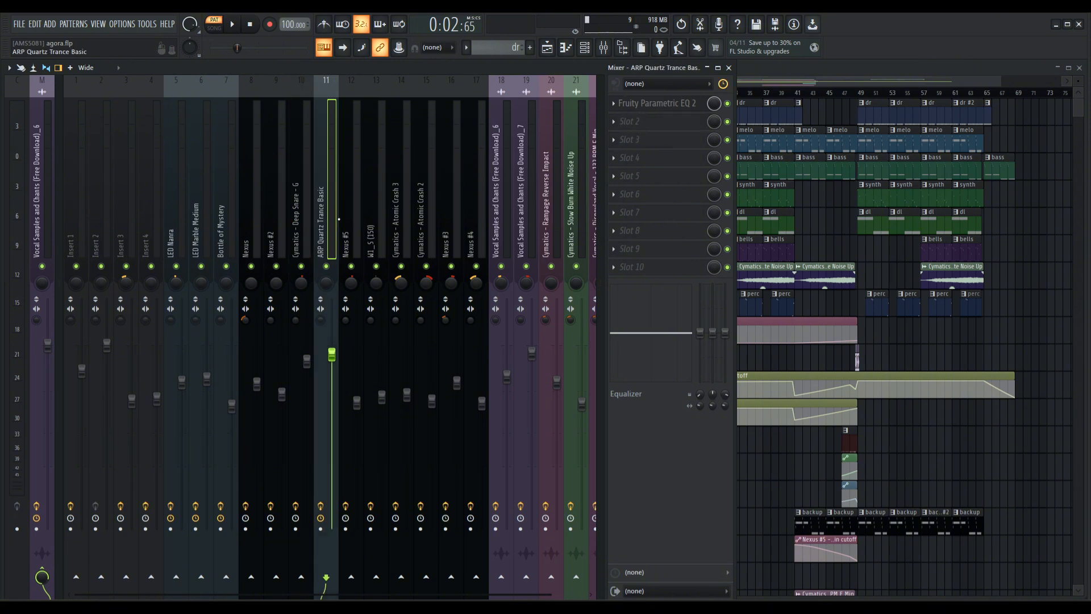
pyautogui.click(376, 215)
pyautogui.click(397, 213)
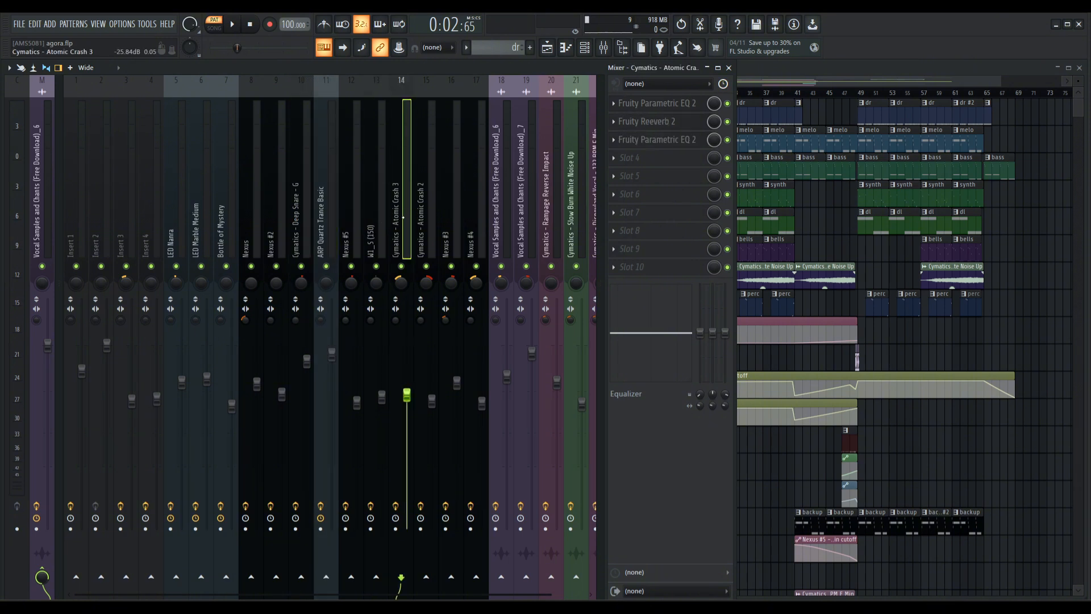
pyautogui.click(377, 215)
pyautogui.click(307, 221)
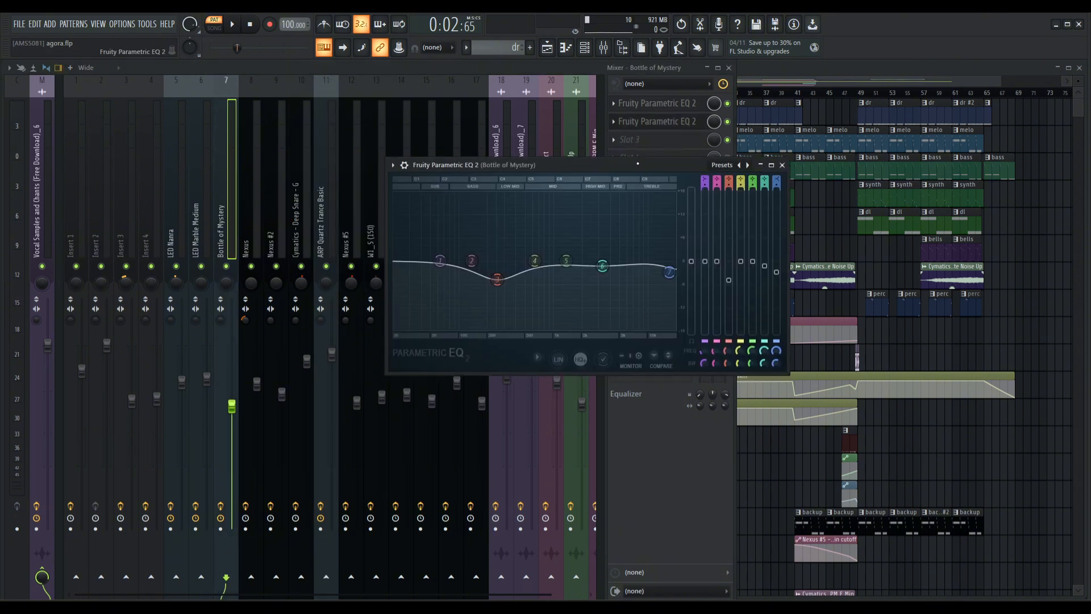
# Reposition the Bottle of Mystery track's EQ window and audition the synth pattern
pyautogui.moveTo(598, 167); pyautogui.dragTo(620, 185)
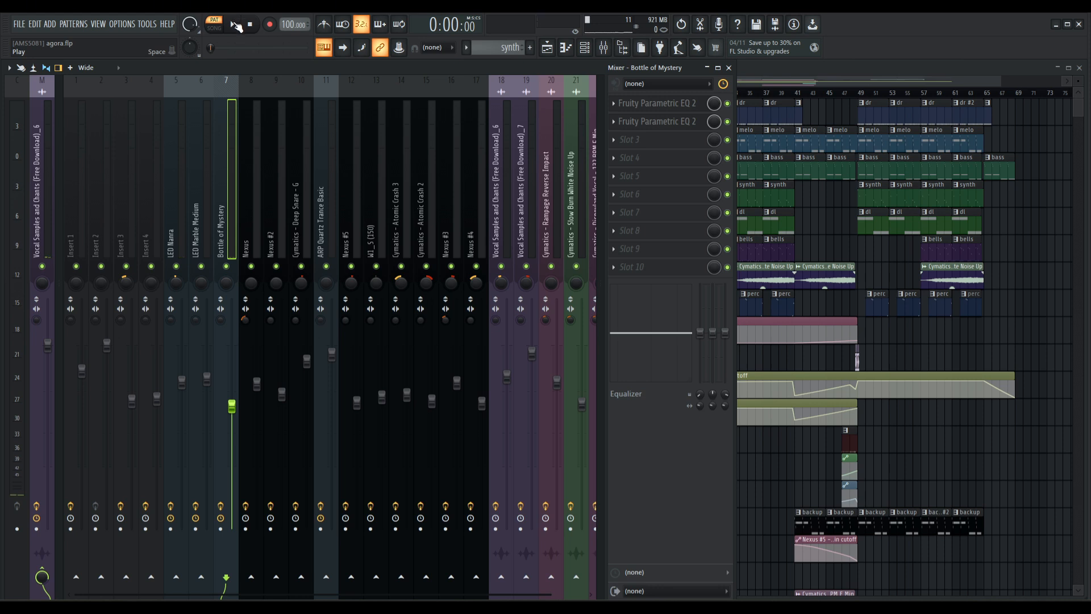
pyautogui.click(236, 25)
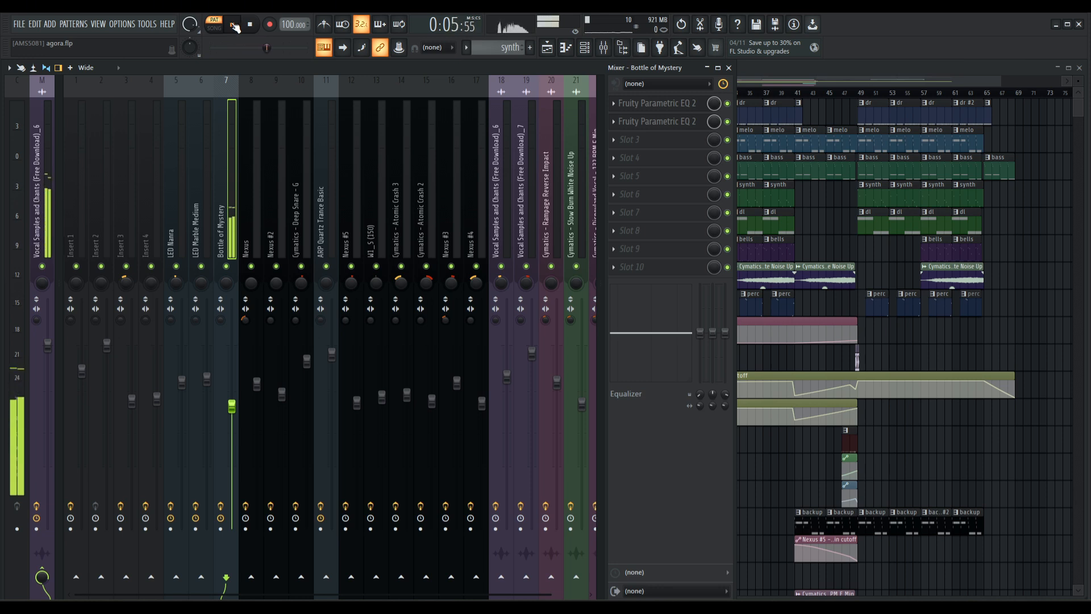
pyautogui.click(234, 27)
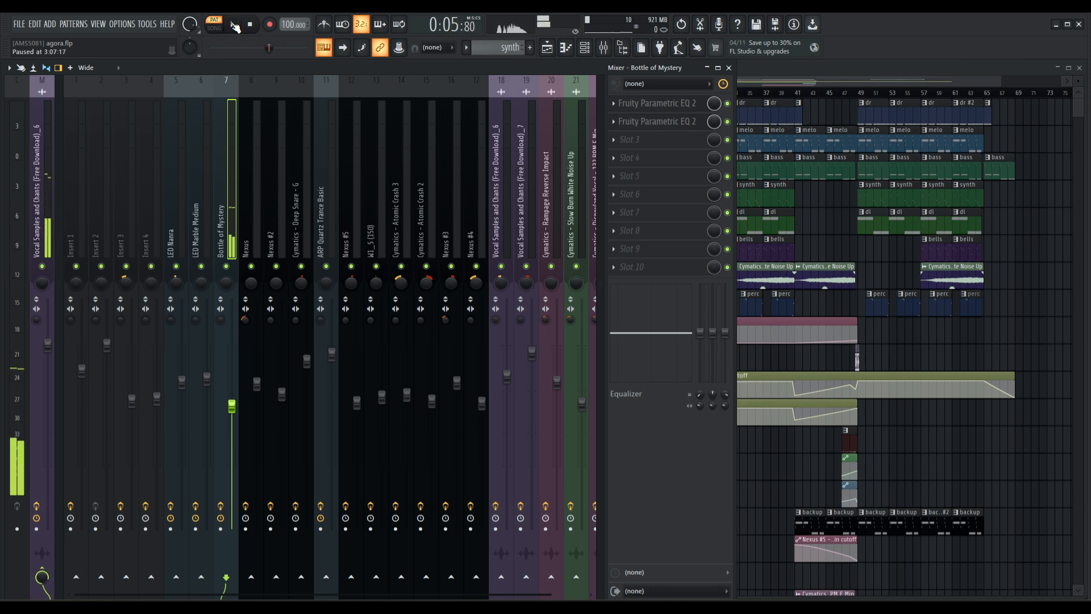
# Examine both Fruity Parametric EQ 2 curves on the Bottle of Mystery track and close their windows
pyautogui.click(664, 121)
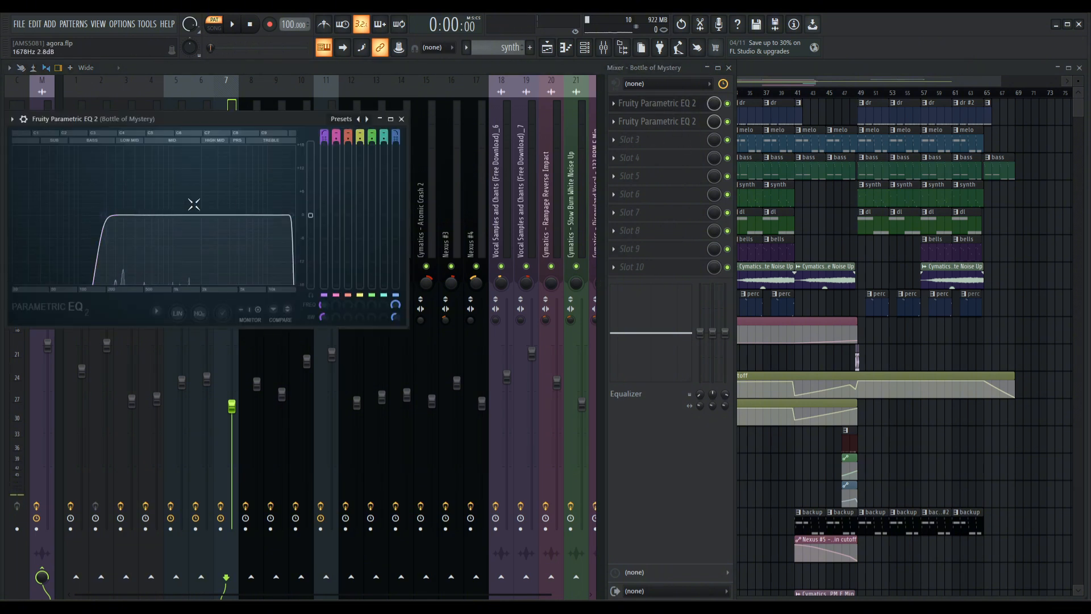
pyautogui.click(402, 119)
pyautogui.click(662, 122)
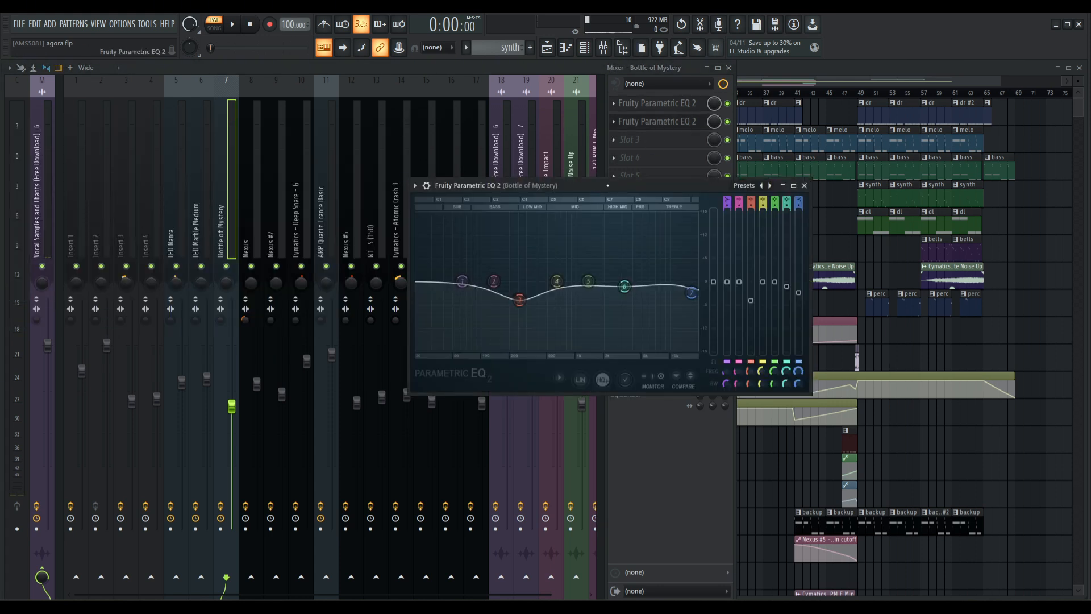
pyautogui.moveTo(607, 186); pyautogui.dragTo(527, 131)
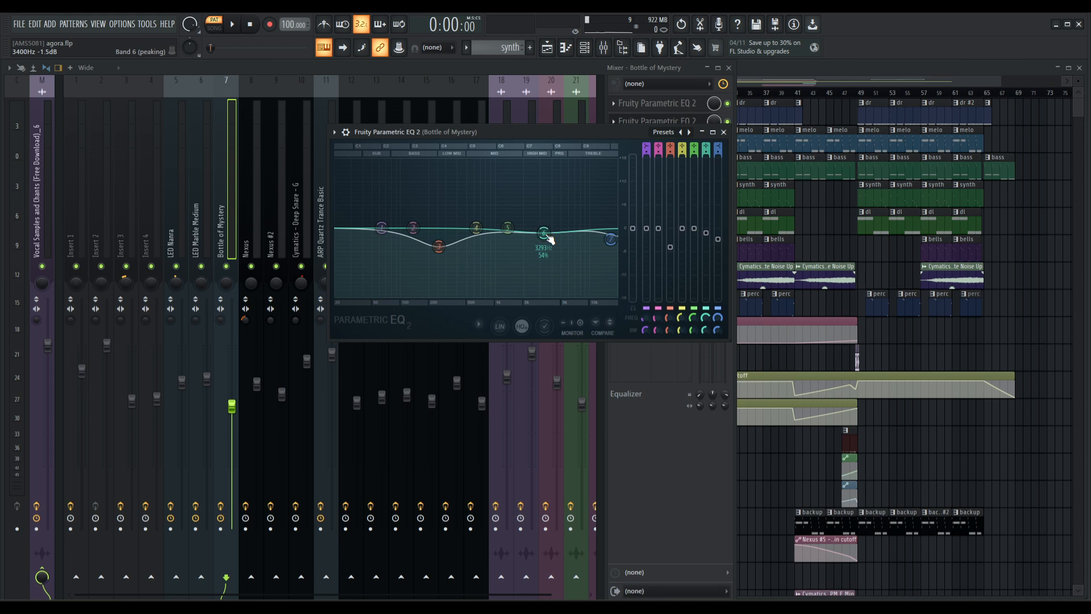
pyautogui.moveTo(545, 132); pyautogui.dragTo(527, 126)
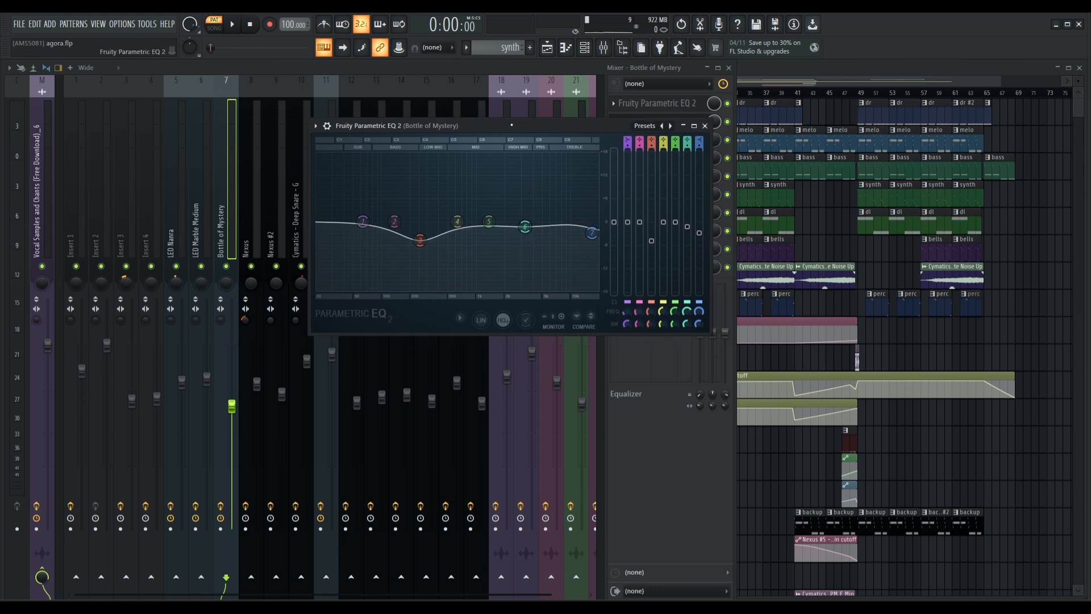
pyautogui.click(704, 125)
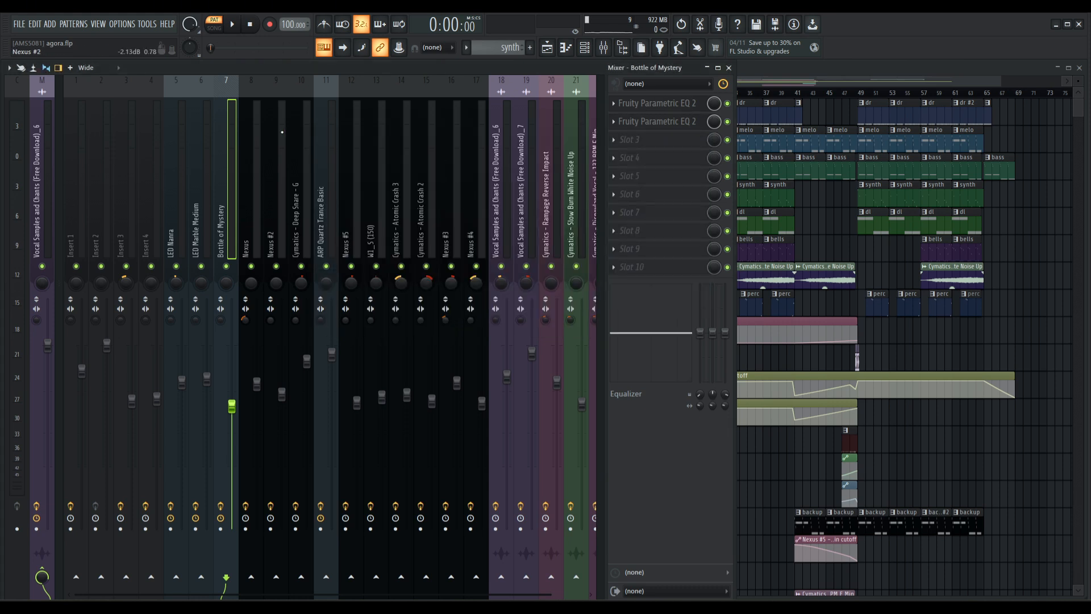
# Compare the effect chains on the Nexus, Nexus #2, Cymatics - Deep Snare, Nexus #3 and Insert 1 tracks
pyautogui.click(260, 236)
pyautogui.click(278, 234)
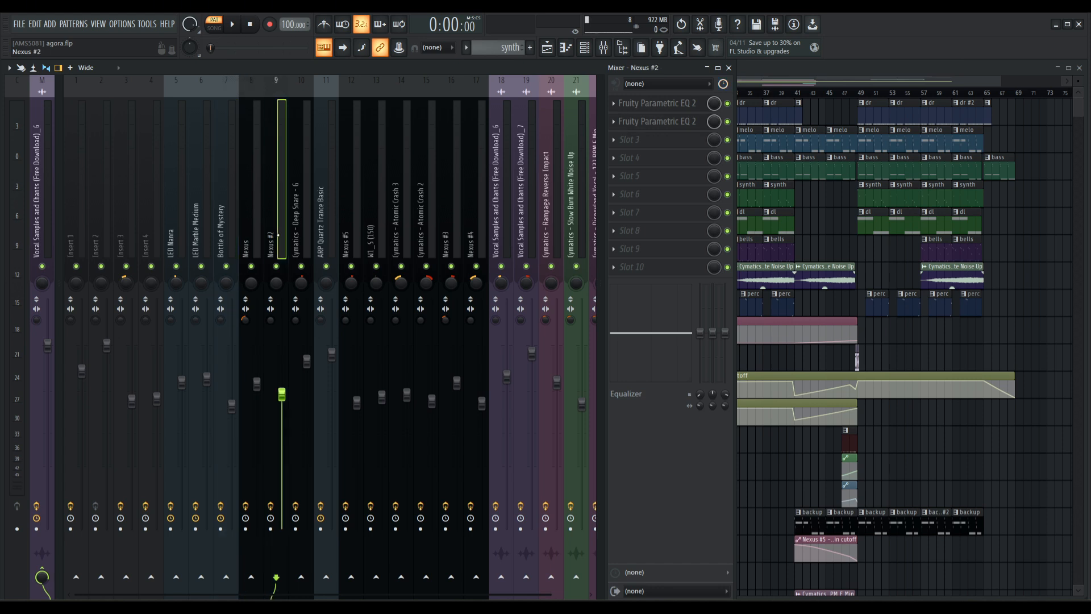
pyautogui.click(303, 234)
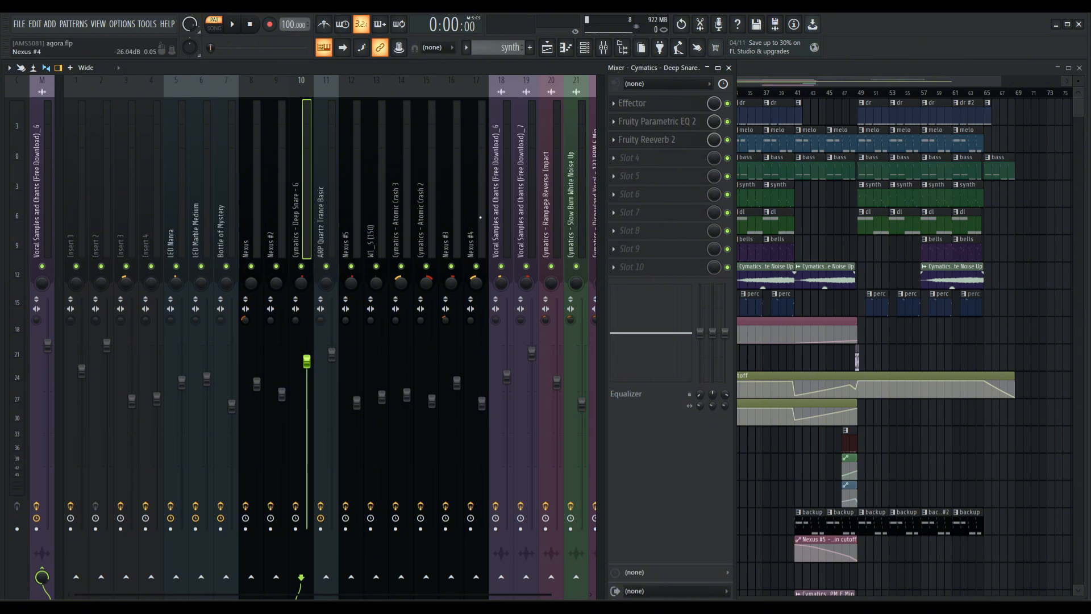
pyautogui.click(459, 222)
pyautogui.click(79, 225)
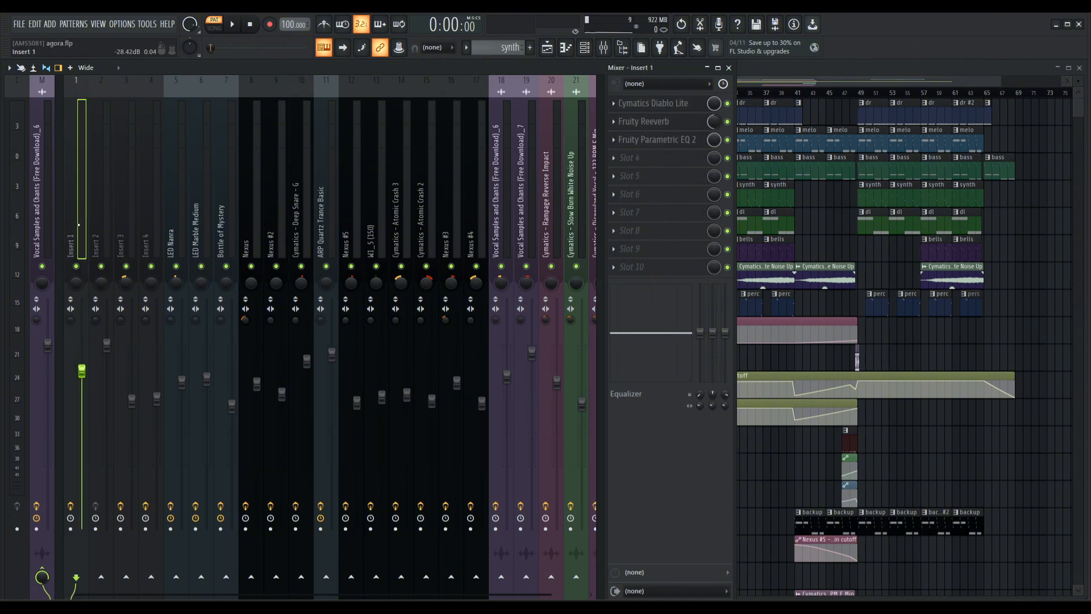
# Adjust the master track's stereo separation and audition the arrangement from bar 17 in song mode
pyautogui.click(50, 227)
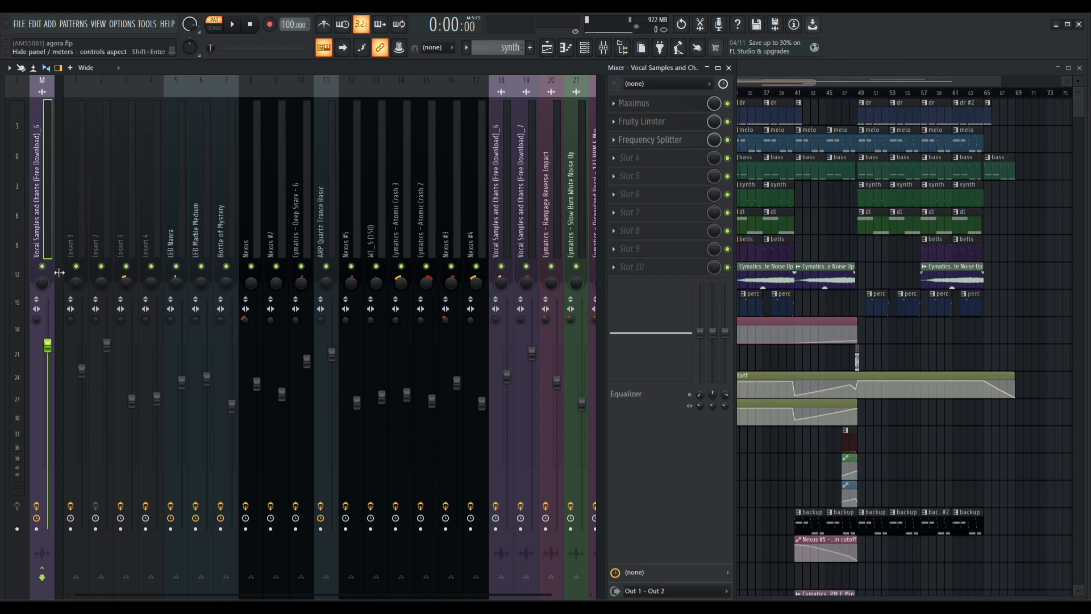
pyautogui.moveTo(36, 319); pyautogui.dragTo(36, 341)
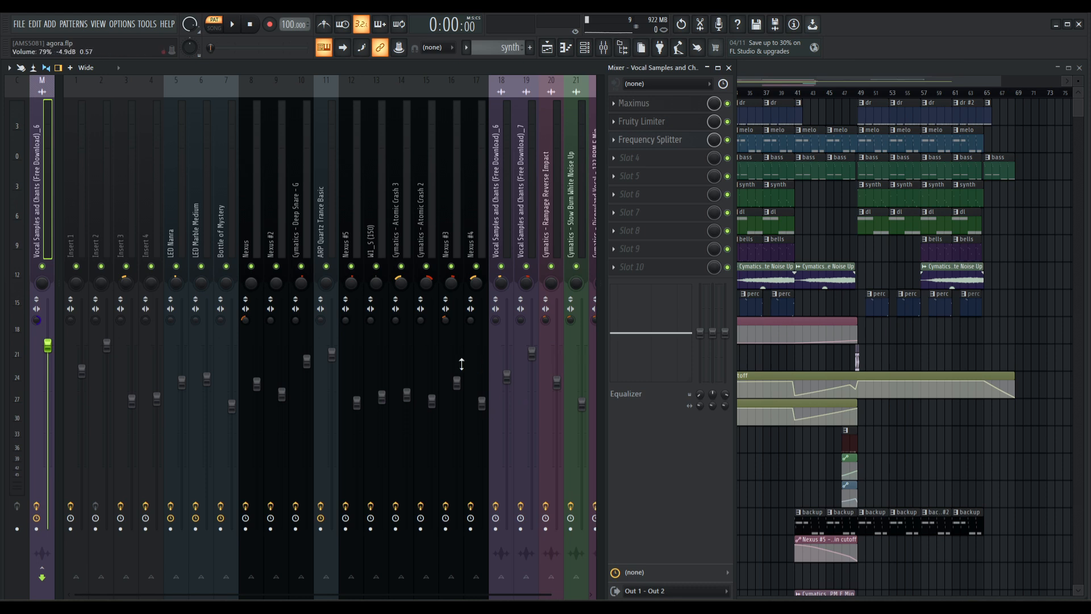
pyautogui.click(728, 68)
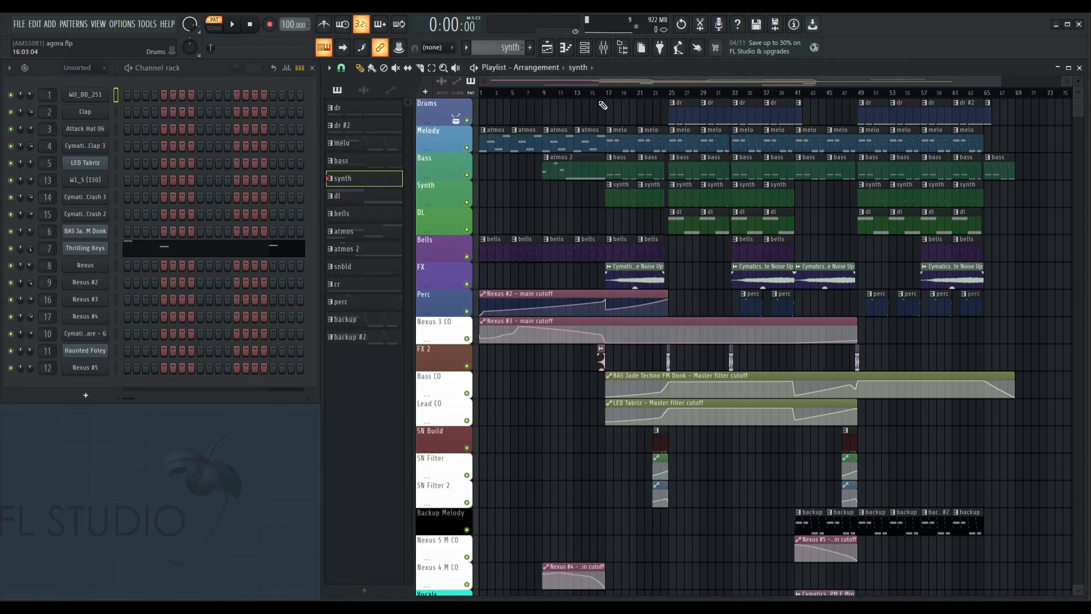
pyautogui.click(606, 93)
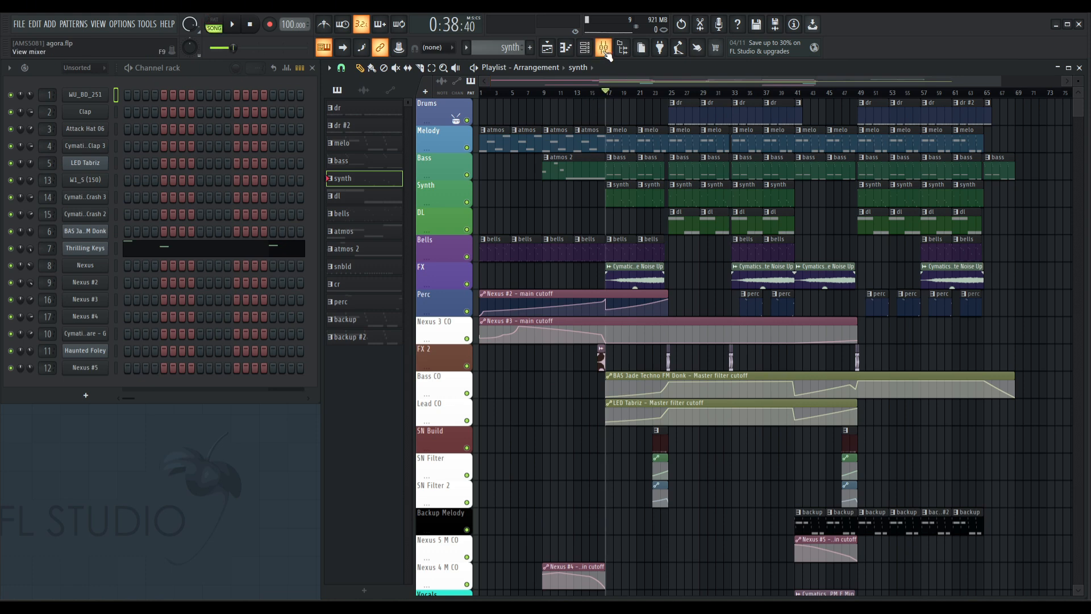
pyautogui.click(603, 47)
pyautogui.click(236, 26)
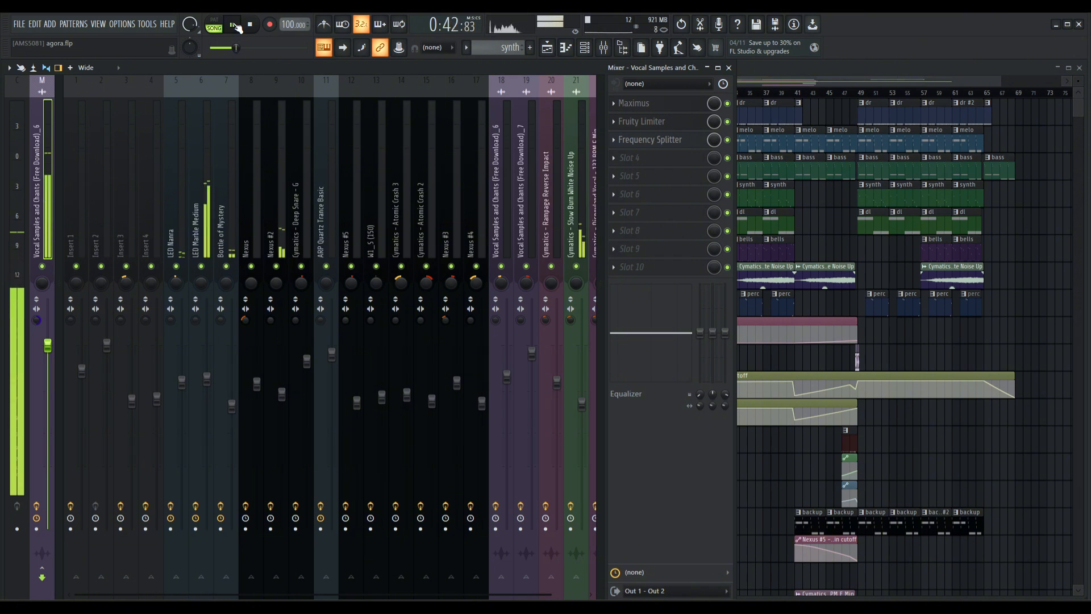
pyautogui.click(235, 26)
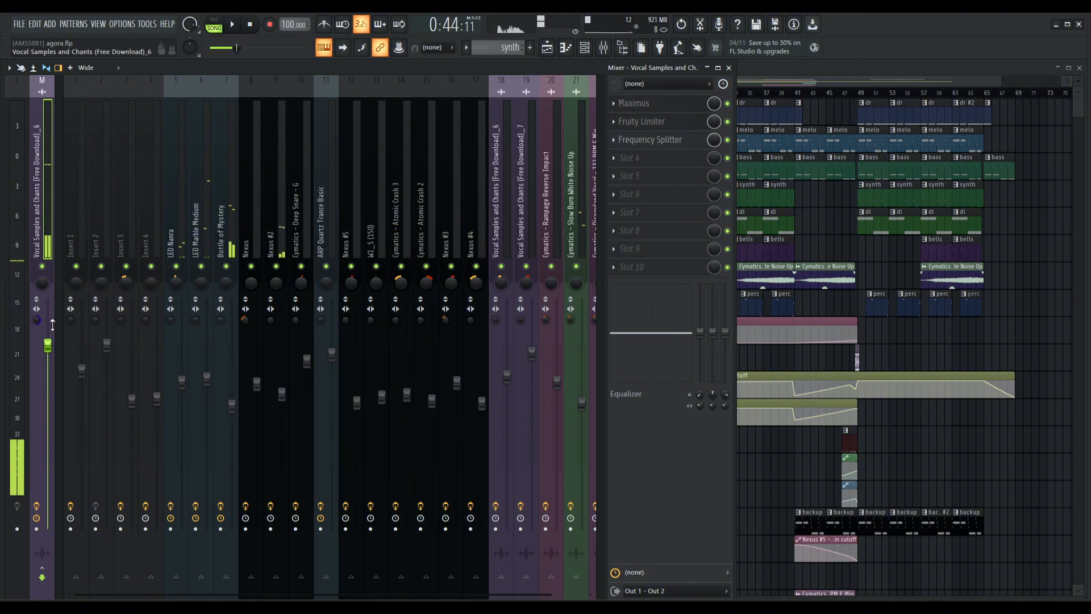
# Return the master track's stereo separation to neutral and audition the song again for comparison
pyautogui.moveTo(36, 320); pyautogui.dragTo(36, 355)
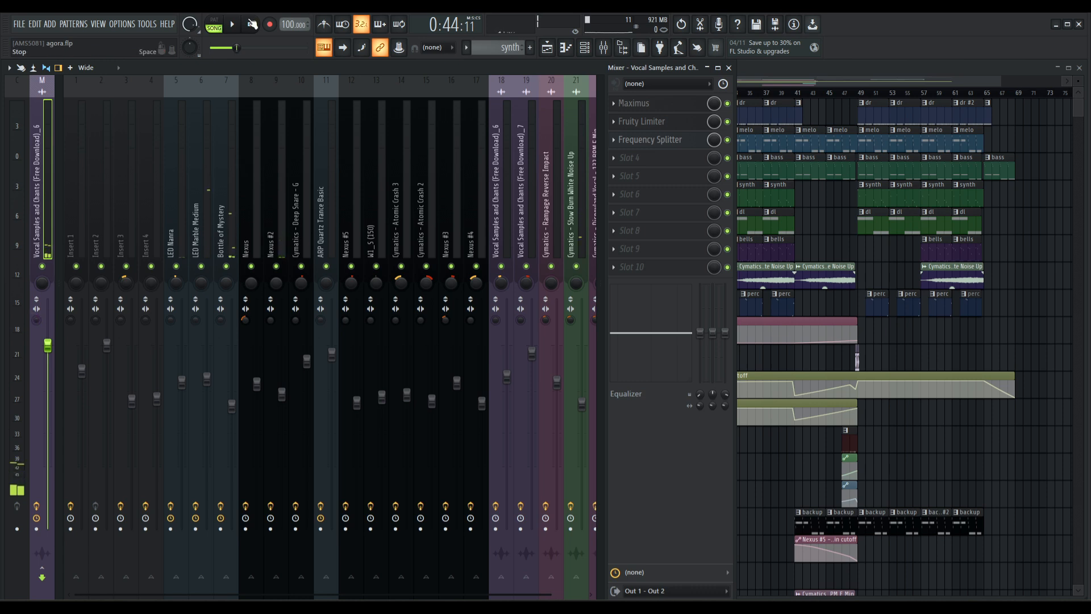
pyautogui.click(233, 24)
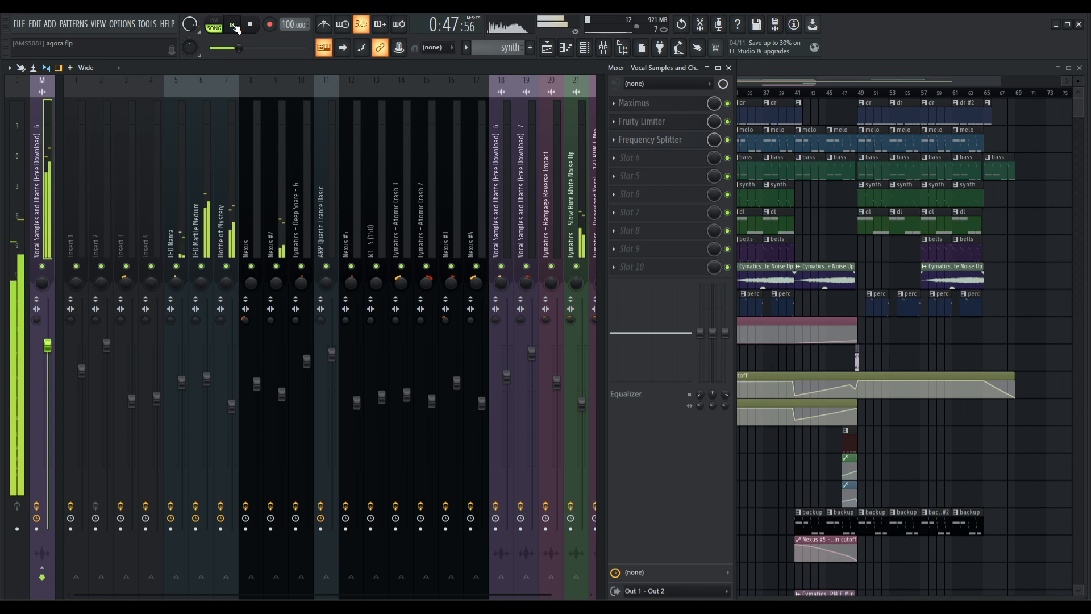
pyautogui.click(234, 25)
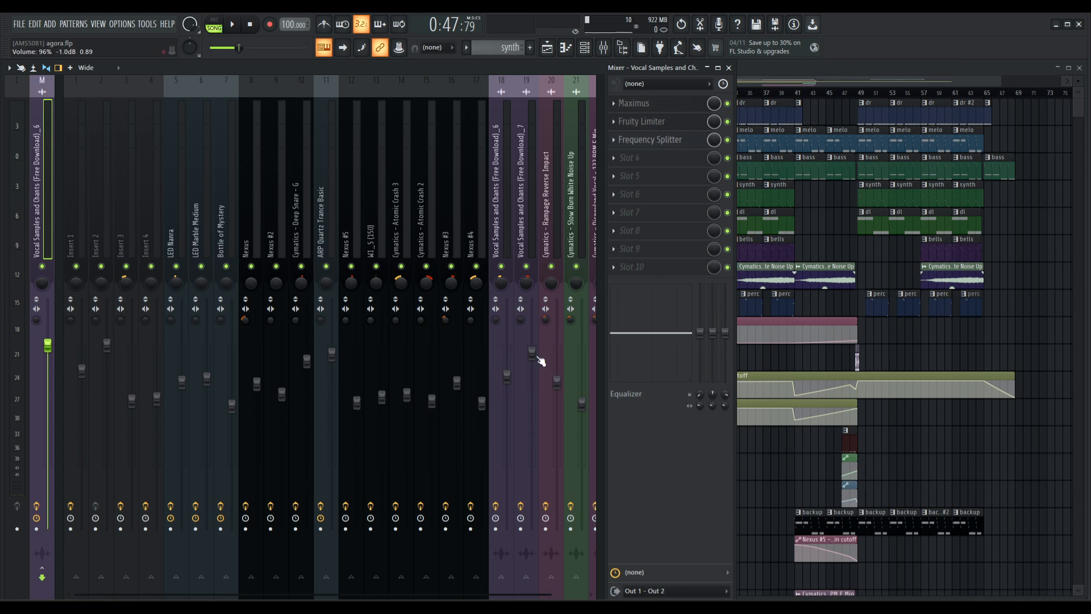
# Close and reopen the mixer, and select the master track to show its effect chain
pyautogui.click(729, 68)
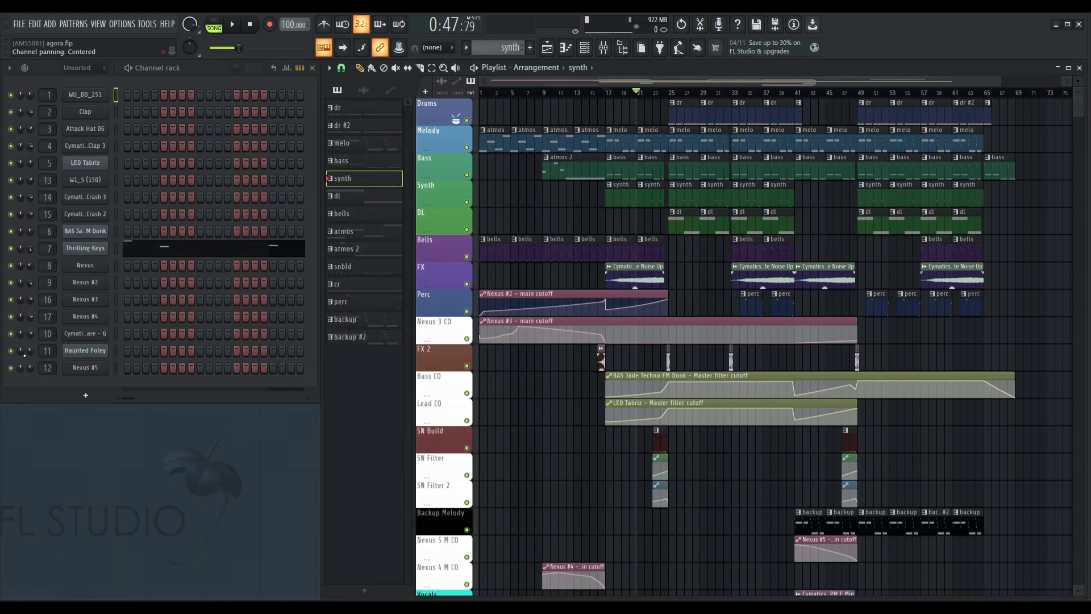
pyautogui.click(613, 51)
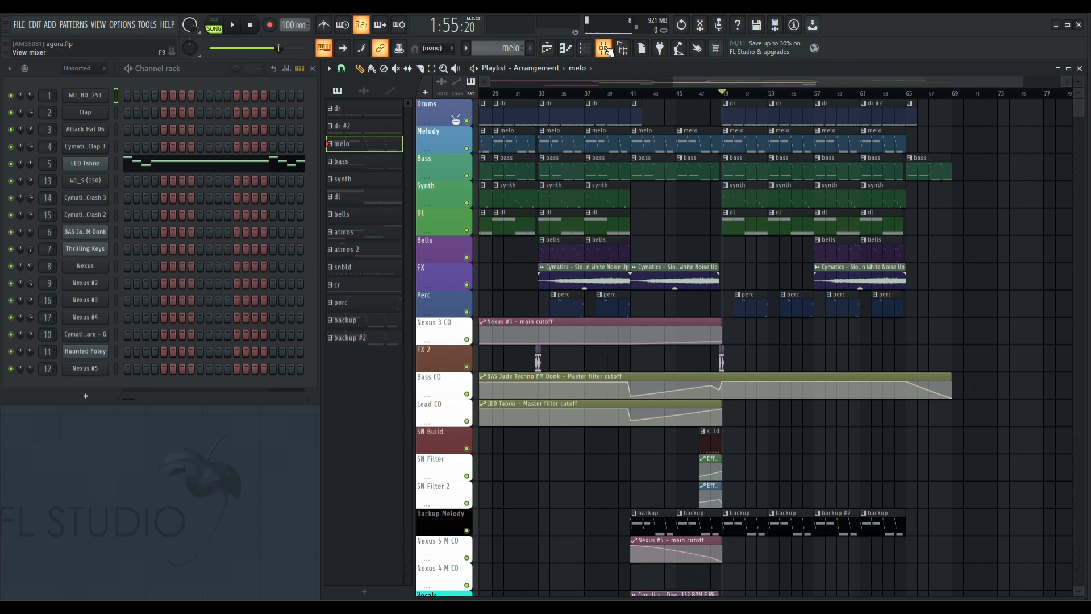
pyautogui.click(603, 48)
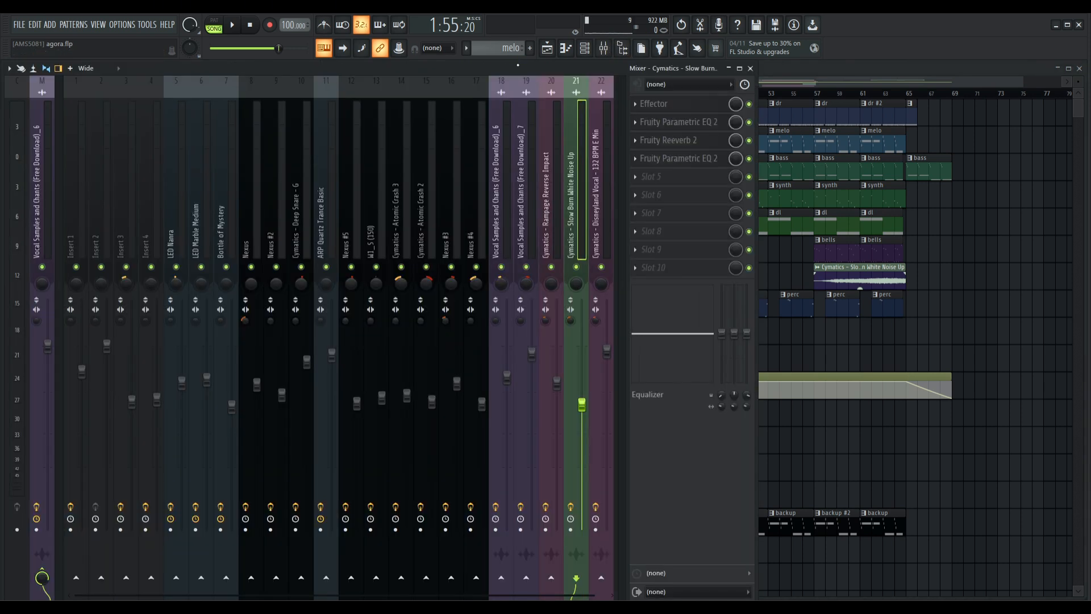
pyautogui.click(50, 186)
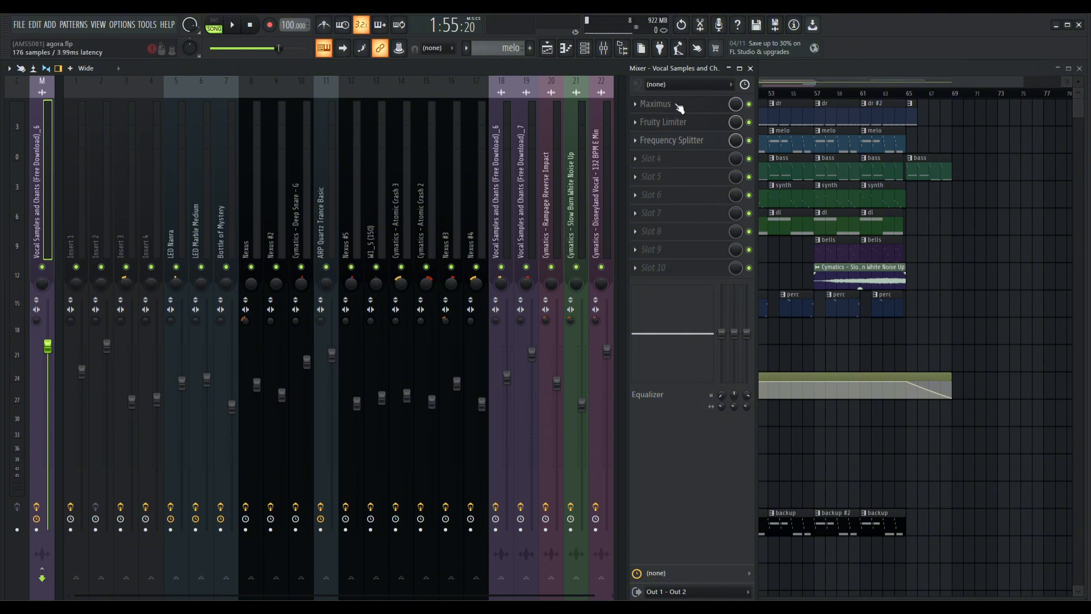
# Open Maximus on the master track, look through the slot's replacement effects without choosing one, and reposition the plugin window
pyautogui.click(654, 104)
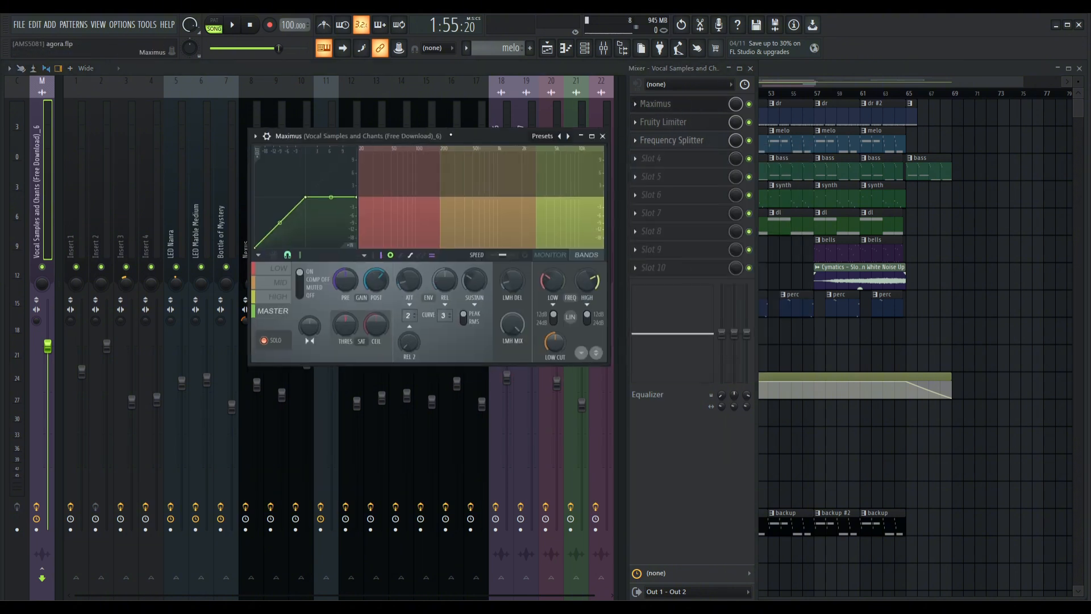
pyautogui.click(636, 105)
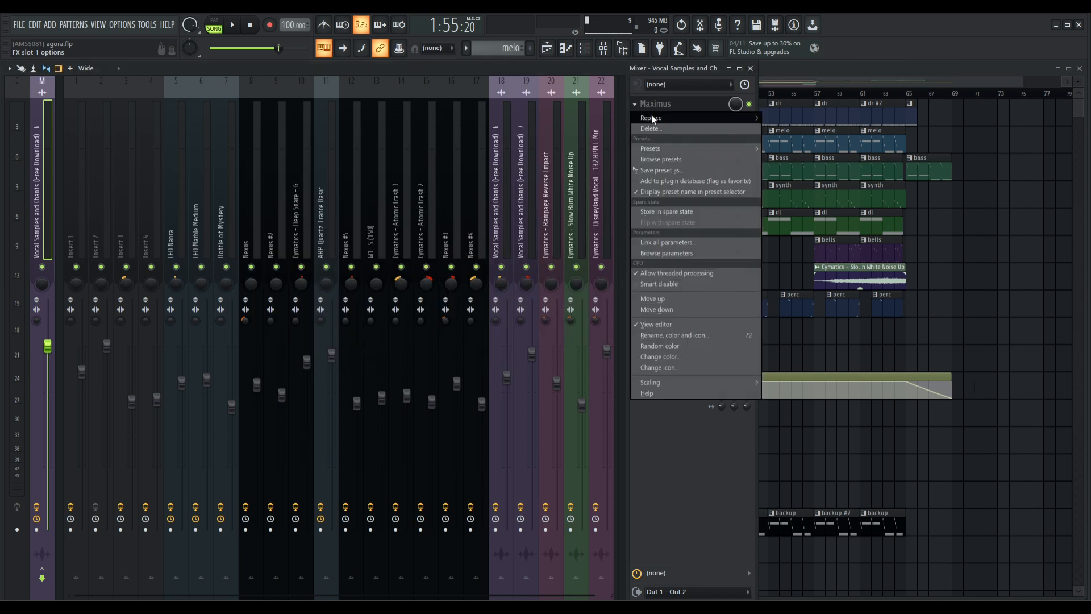
pyautogui.moveTo(652, 117)
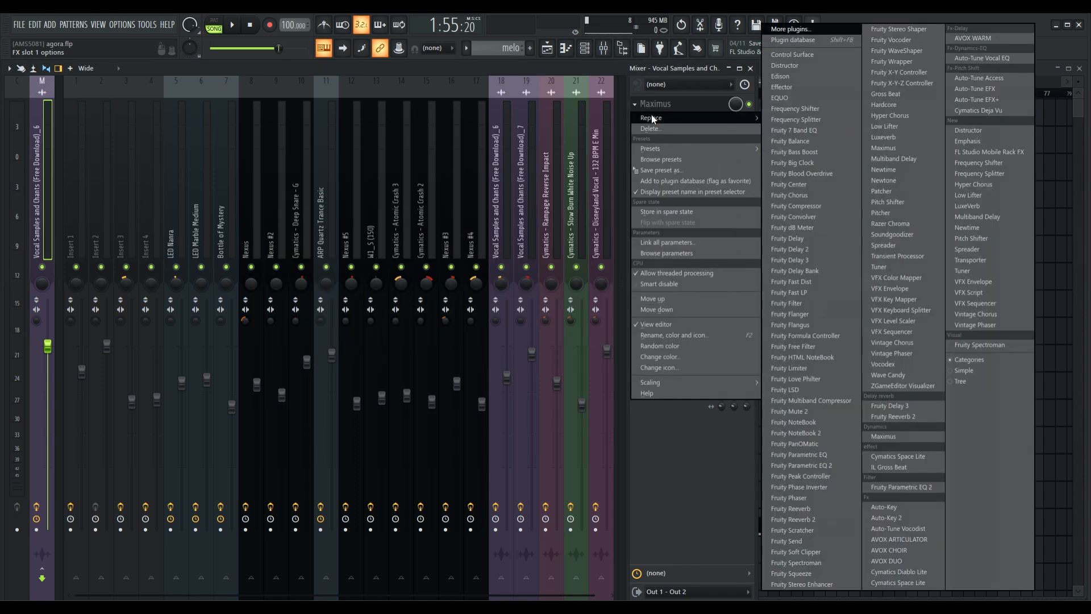
pyautogui.click(664, 447)
pyautogui.moveTo(404, 135); pyautogui.dragTo(322, 130)
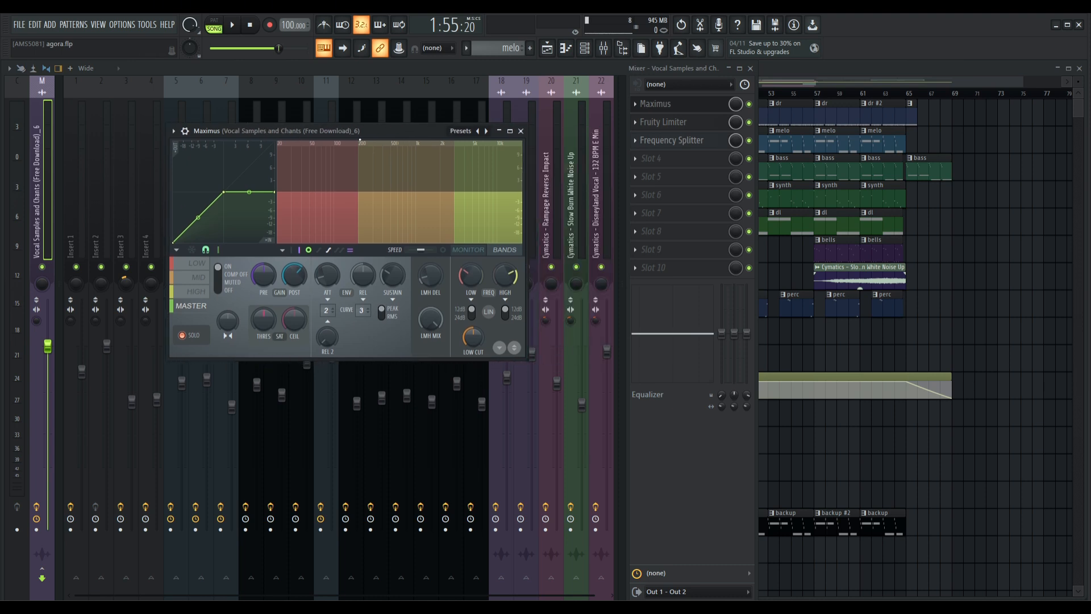
pyautogui.moveTo(359, 136); pyautogui.dragTo(363, 141)
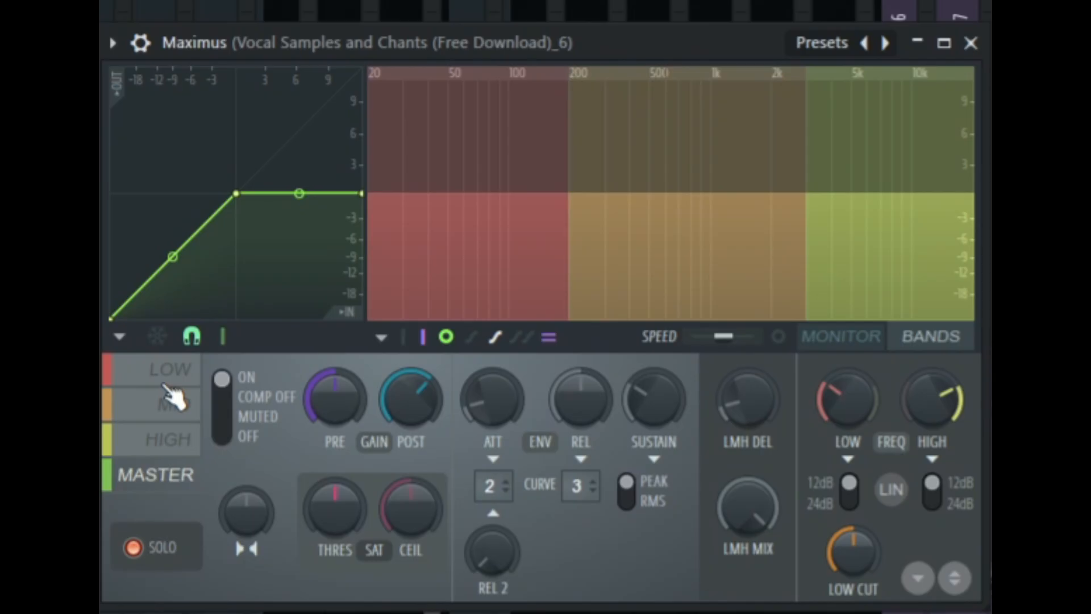
# Compare the low, mid, high and master band settings in the master track's Maximus and close its window
pyautogui.click(199, 275)
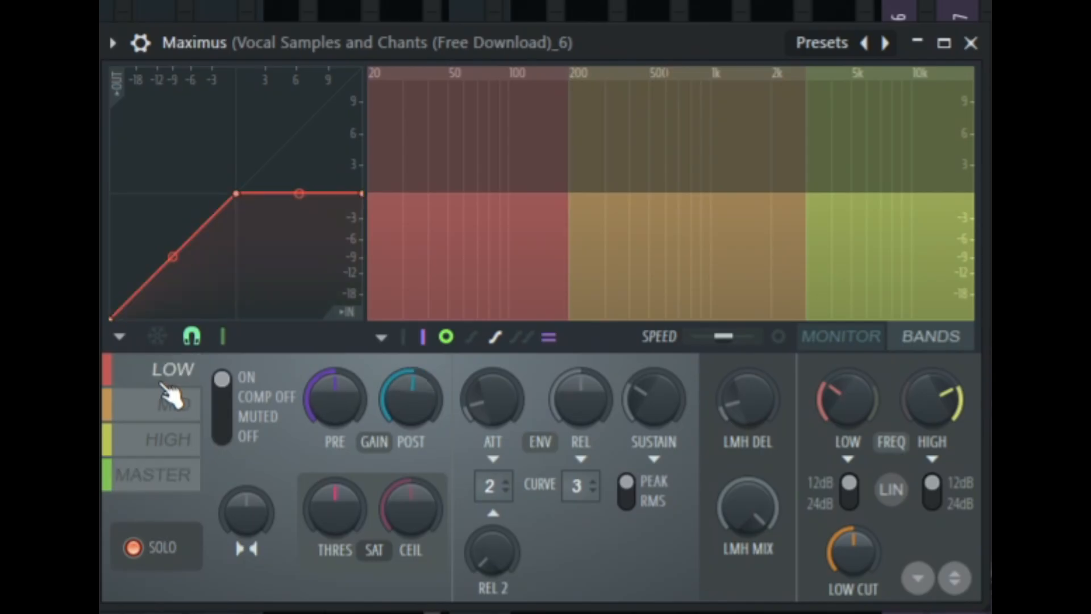
pyautogui.click(179, 404)
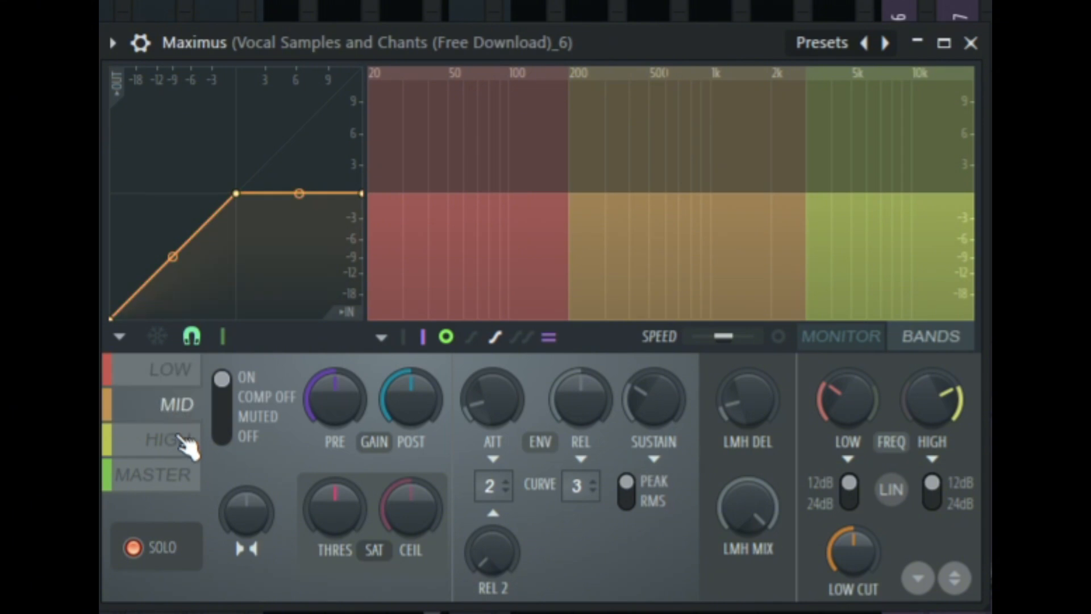
pyautogui.click(183, 439)
pyautogui.click(173, 480)
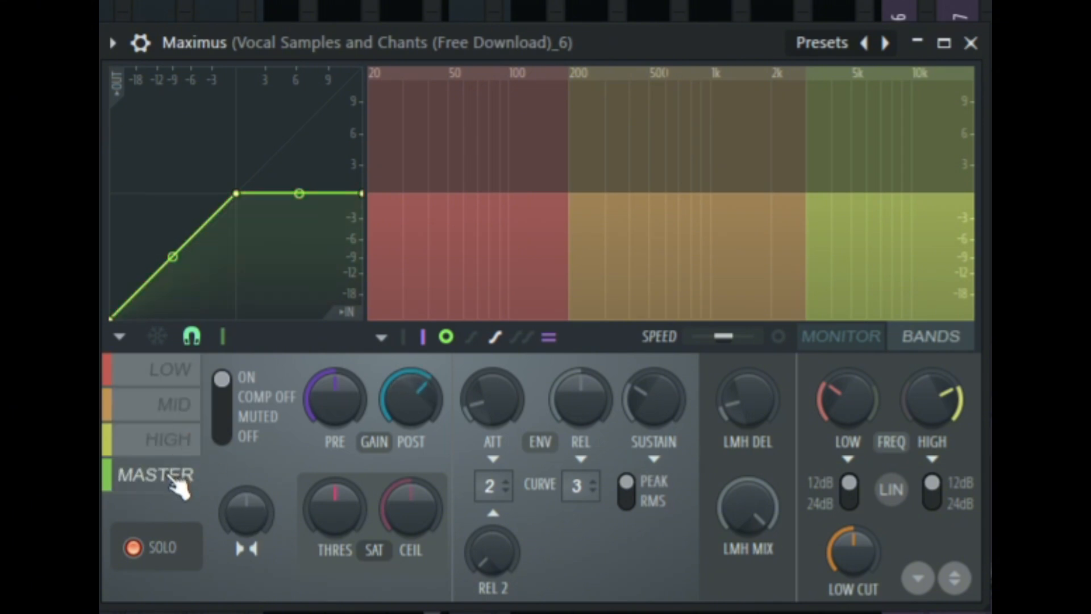
pyautogui.click(187, 375)
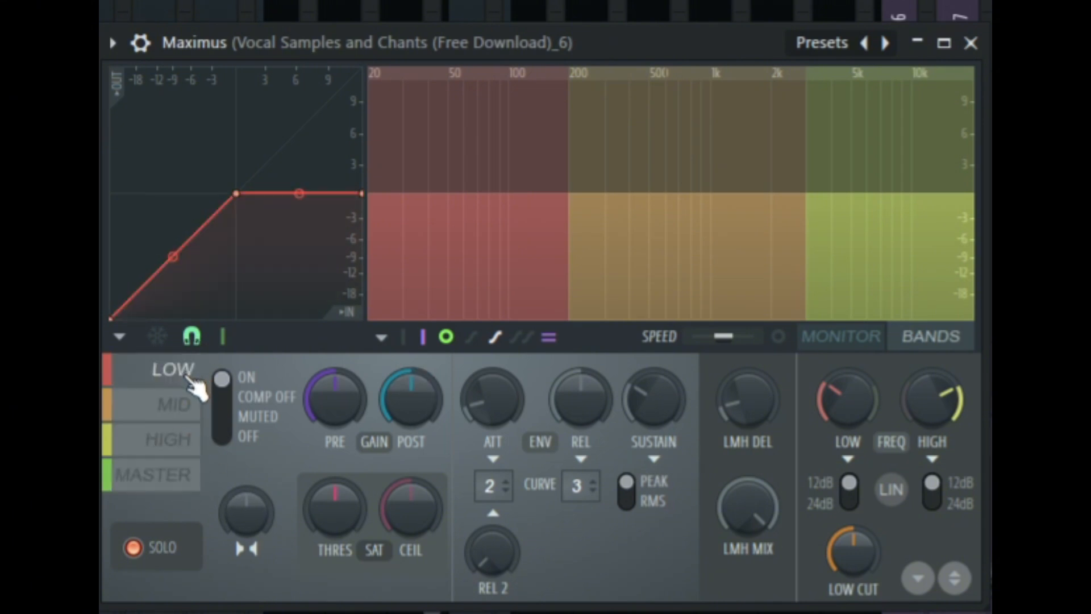
pyautogui.click(176, 400)
pyautogui.click(175, 436)
pyautogui.click(169, 371)
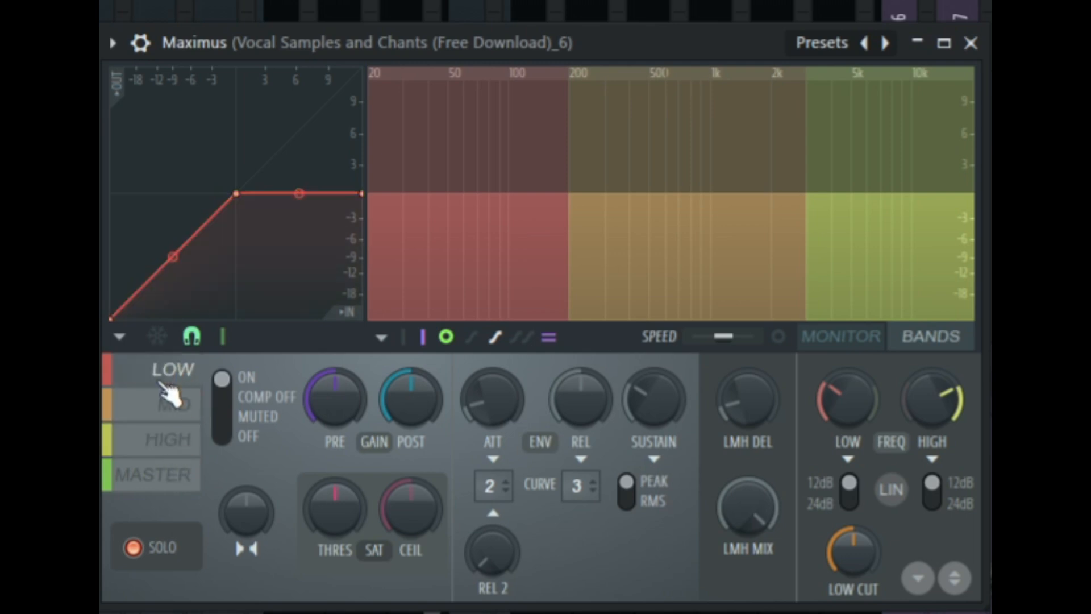
pyautogui.click(162, 476)
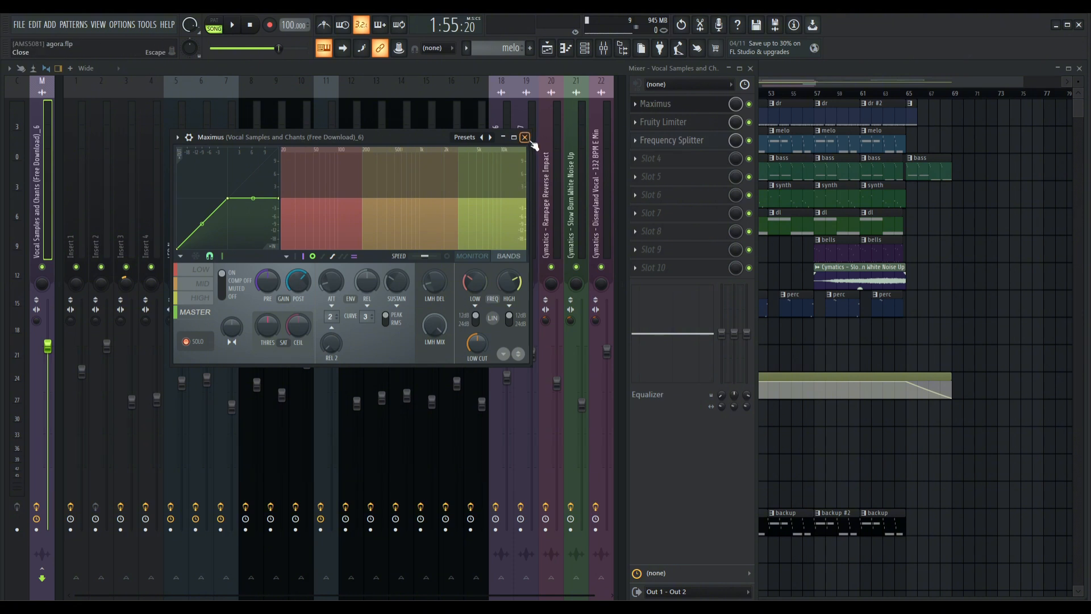
pyautogui.click(527, 138)
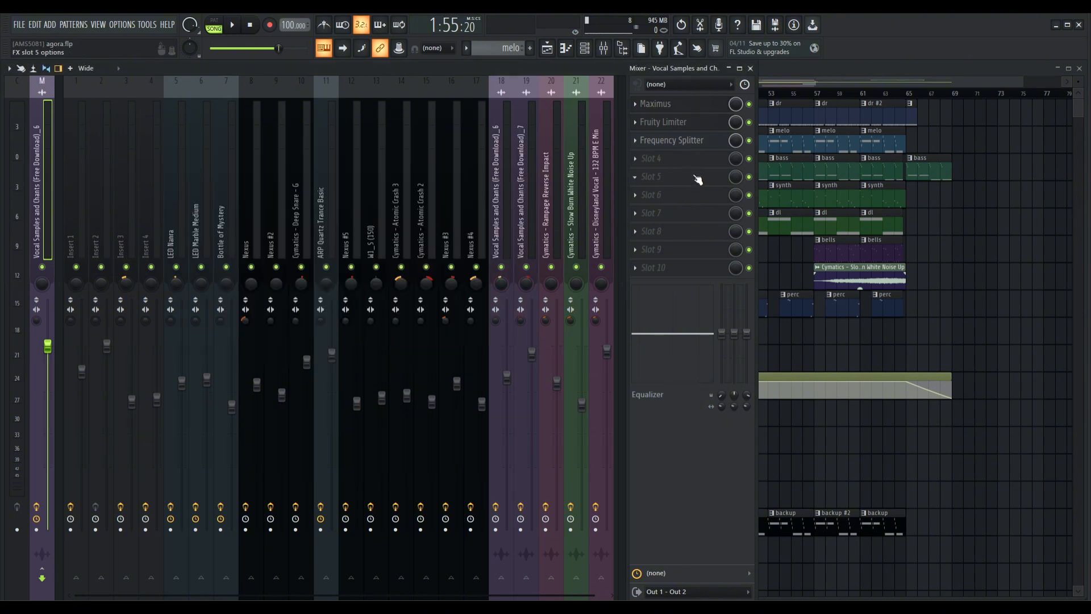
# Open Fruity Limiter on the master track, examine its gain and loudness settings, and close its window
pyautogui.click(676, 122)
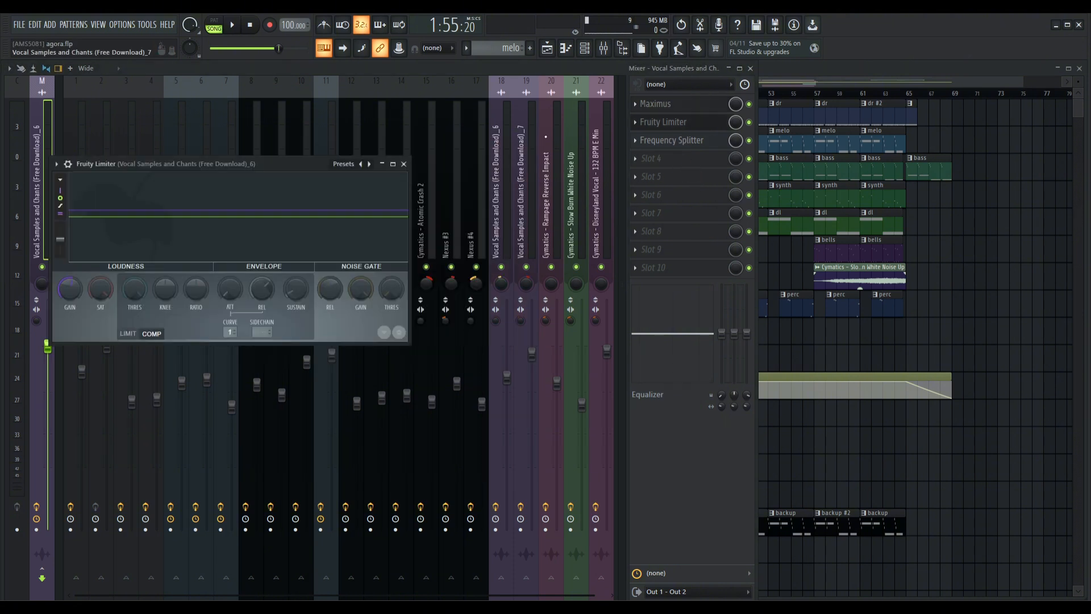
pyautogui.moveTo(218, 164); pyautogui.dragTo(508, 146)
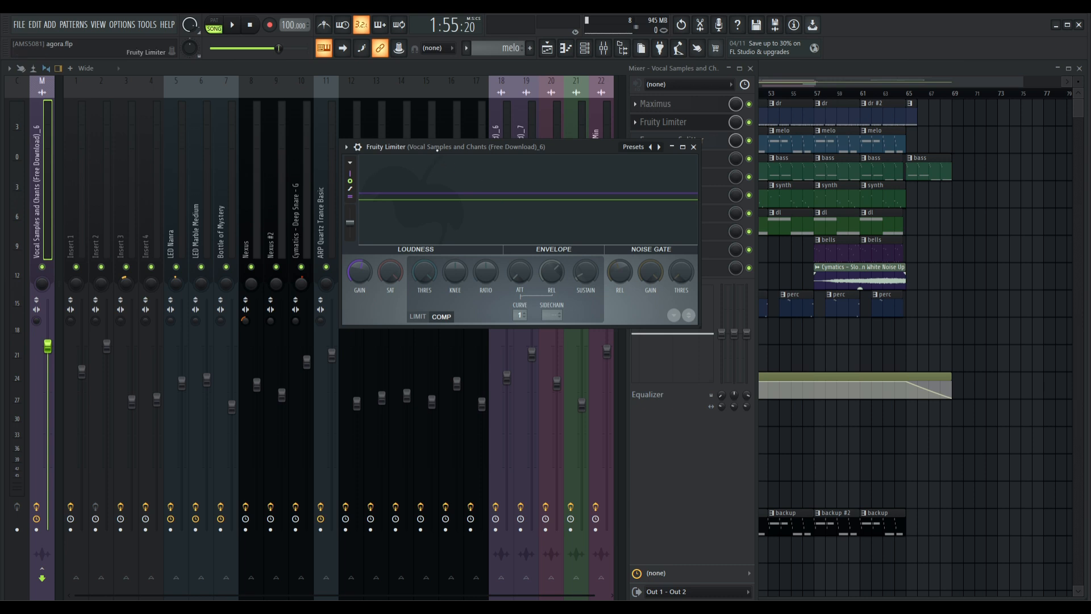
pyautogui.moveTo(437, 147); pyautogui.dragTo(300, 137)
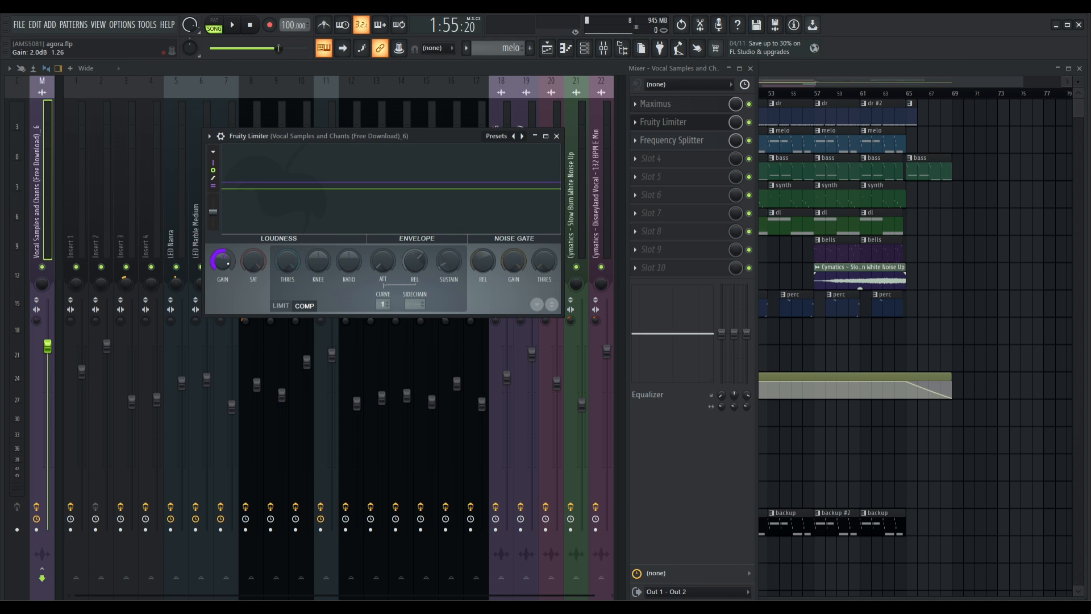
pyautogui.click(557, 136)
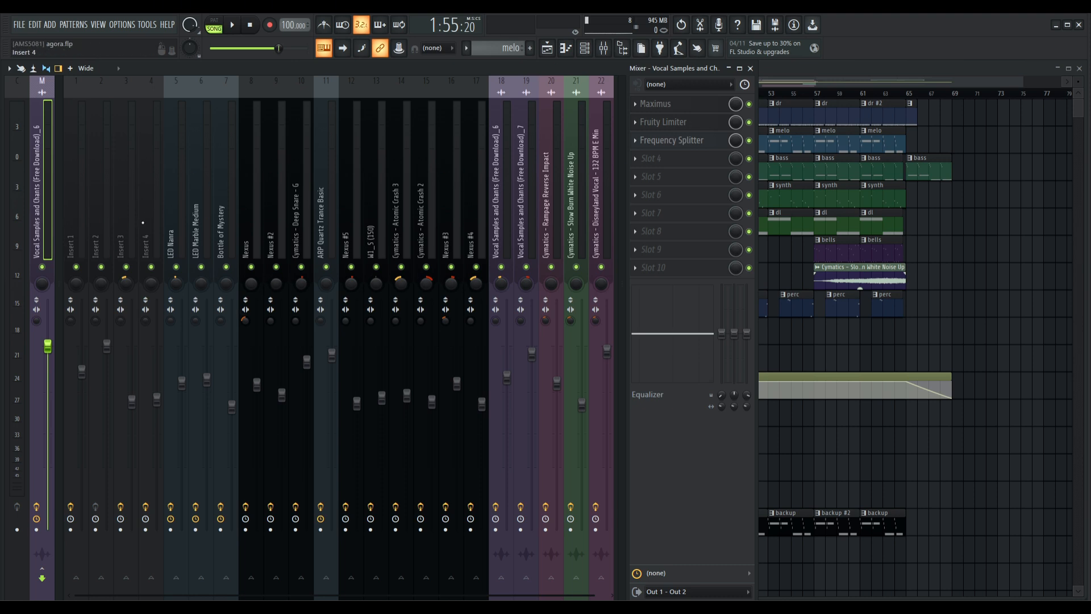
# Open Frequency Splitter on the master track, examine its three-band crossover, and close its window
pyautogui.click(694, 142)
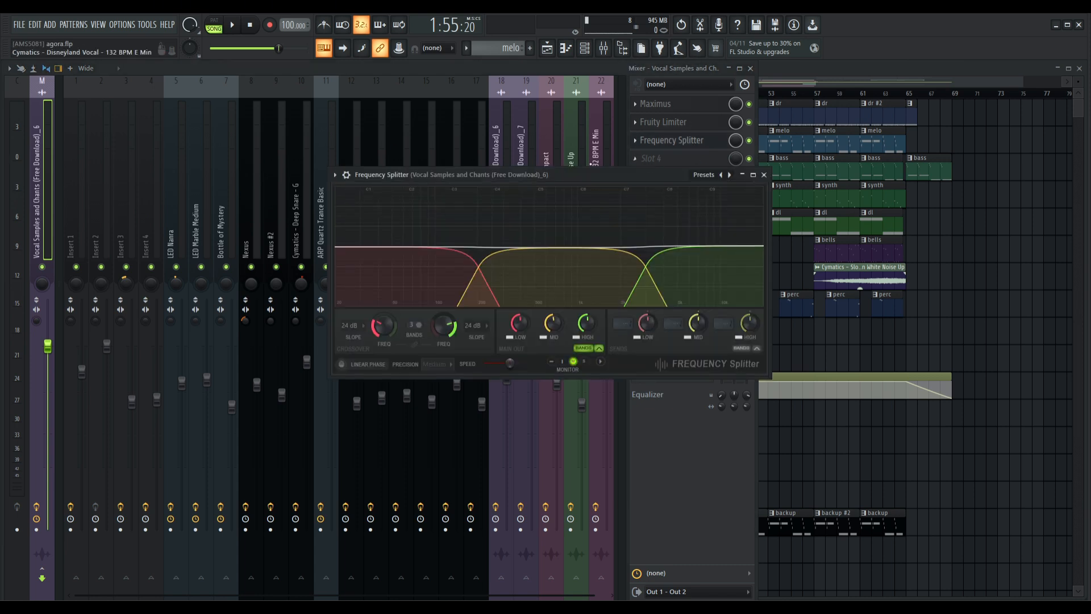
pyautogui.moveTo(622, 182); pyautogui.dragTo(379, 153)
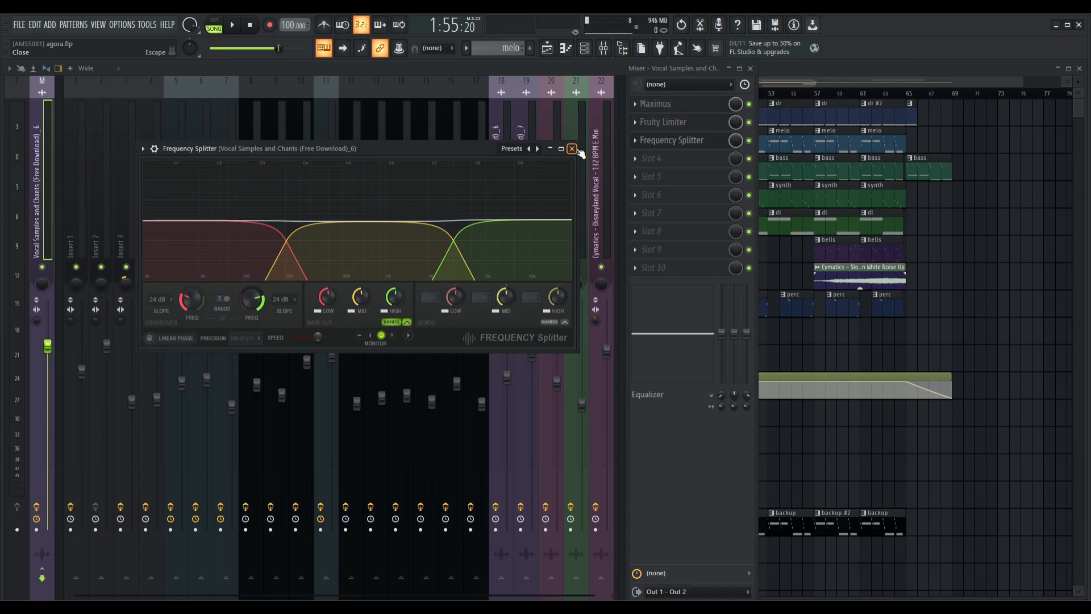
pyautogui.click(572, 149)
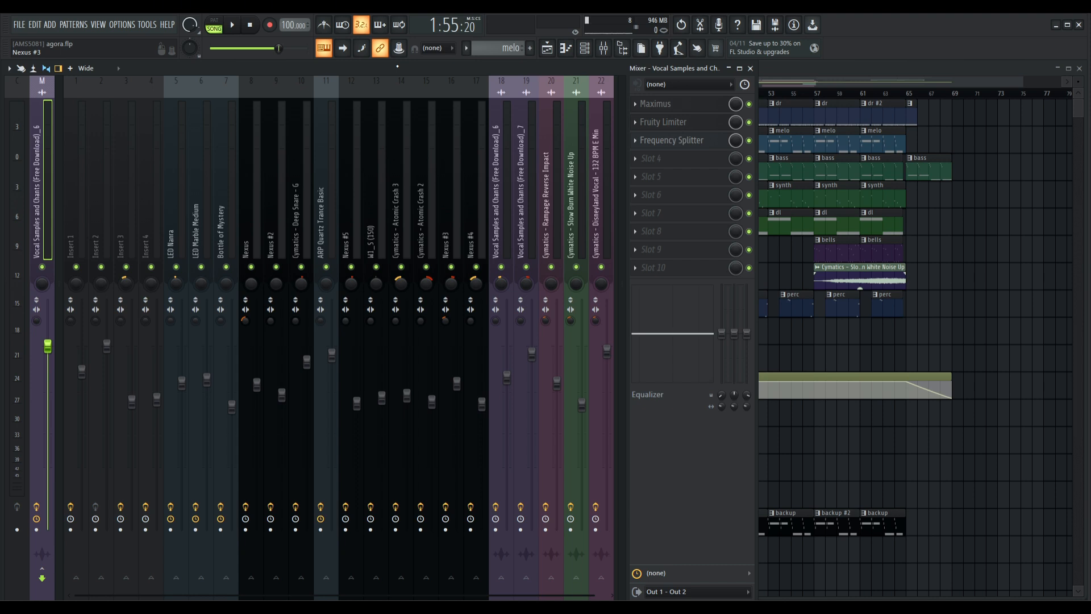
# Turn the main volume all the way down and browse the presets of the master track's Maximus without loading one
pyautogui.click(696, 104)
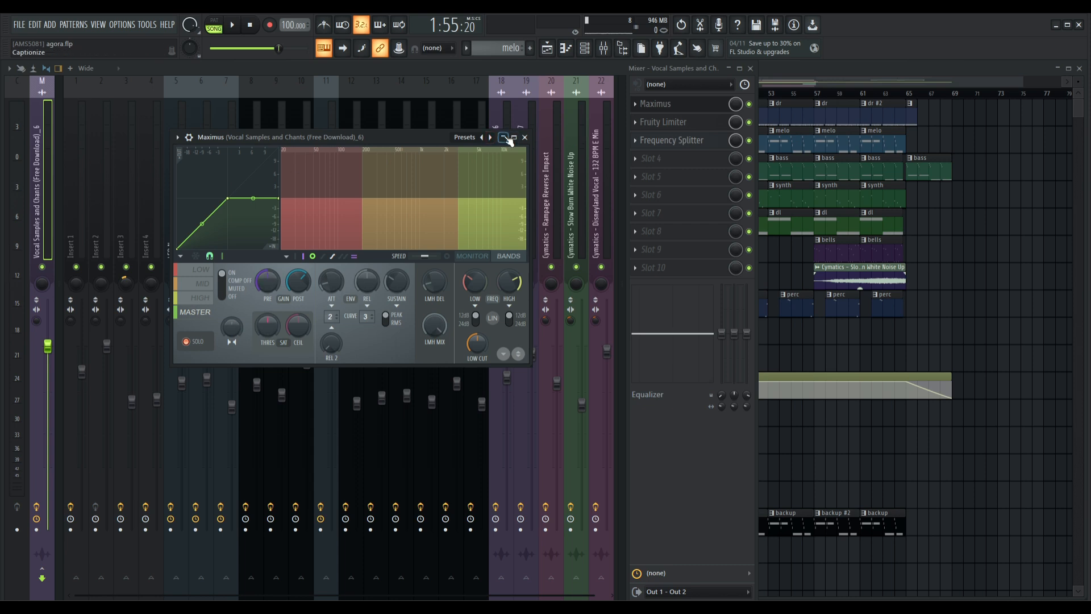
pyautogui.click(524, 137)
pyautogui.moveTo(281, 48); pyautogui.dragTo(208, 49)
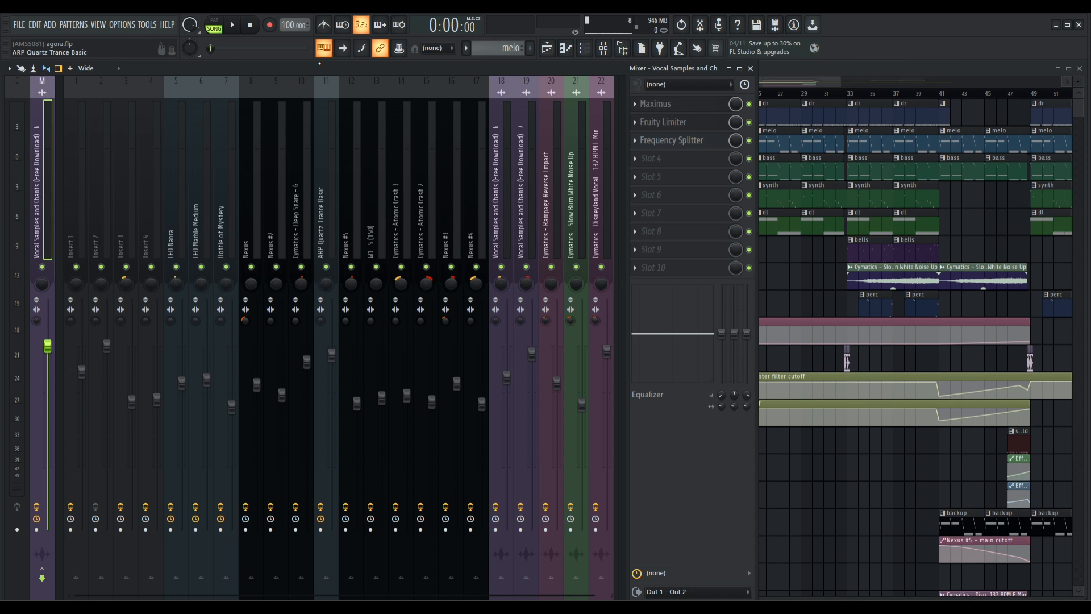
pyautogui.click(684, 105)
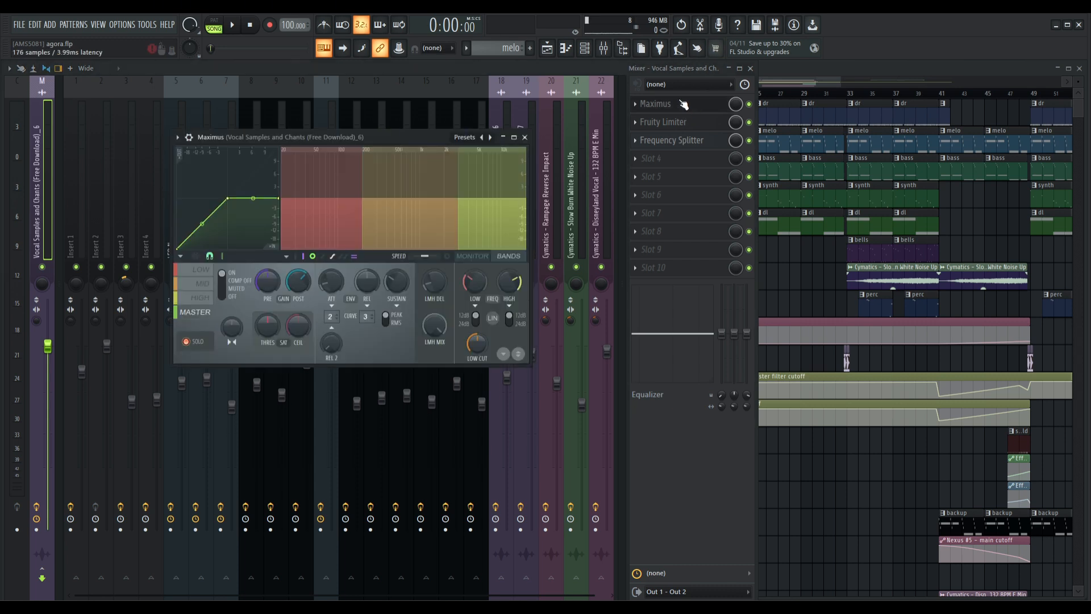
pyautogui.click(484, 137)
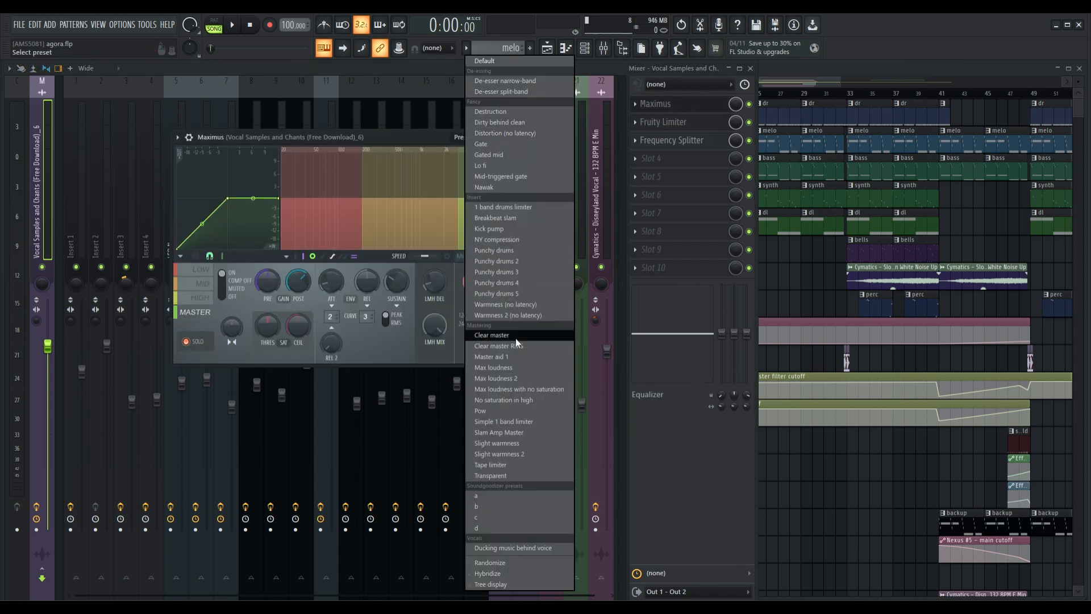
pyautogui.click(420, 138)
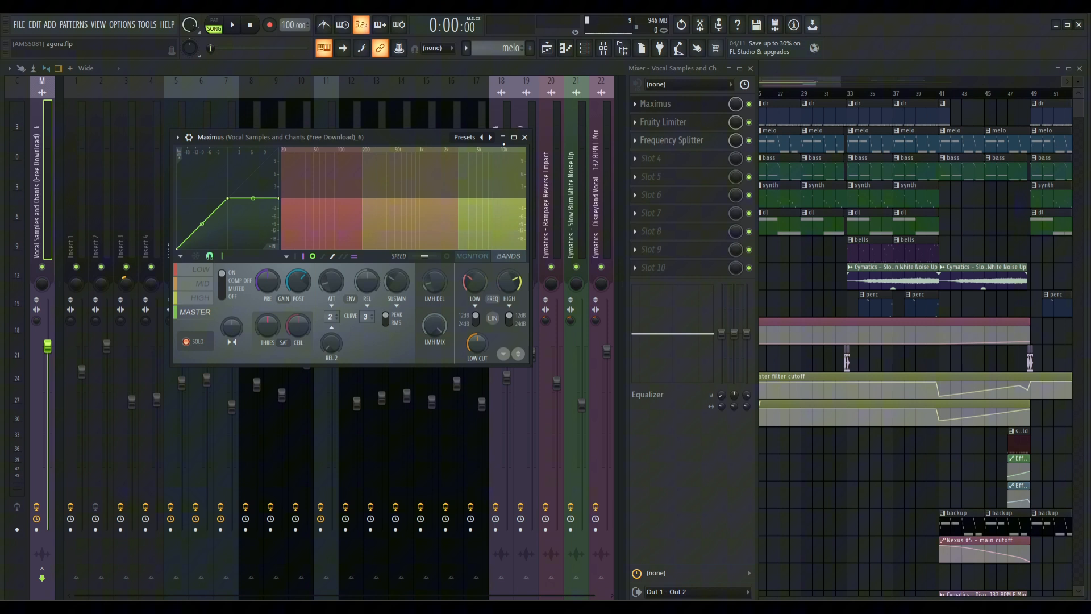
pyautogui.click(525, 138)
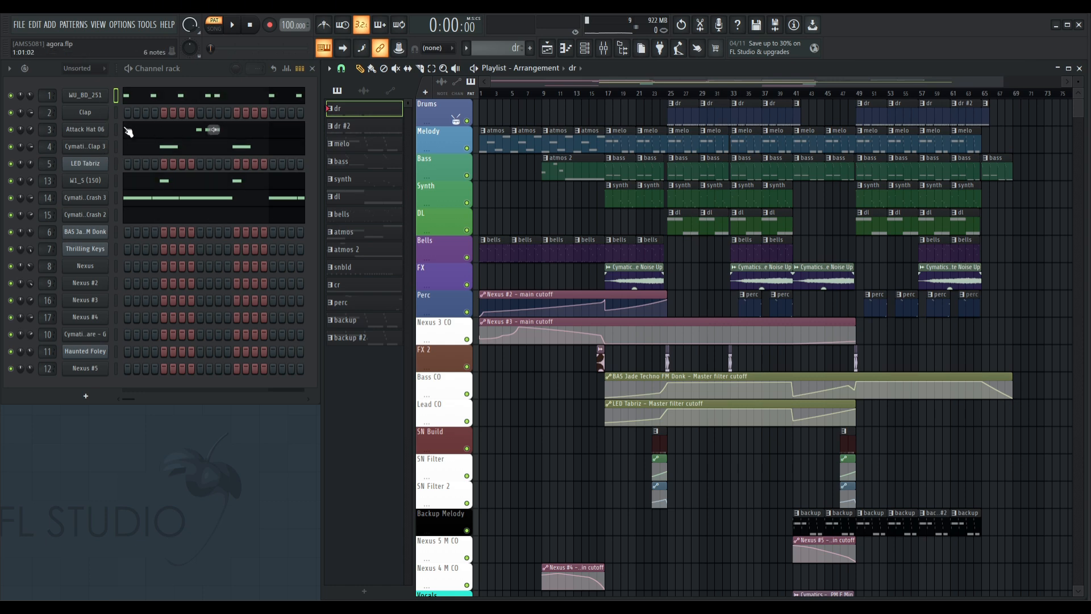
# Inspect the dr pattern's notes for the Cymatics Clap 3 and W1_S (150) channels in the piano roll
pyautogui.click(169, 151)
pyautogui.click(1080, 67)
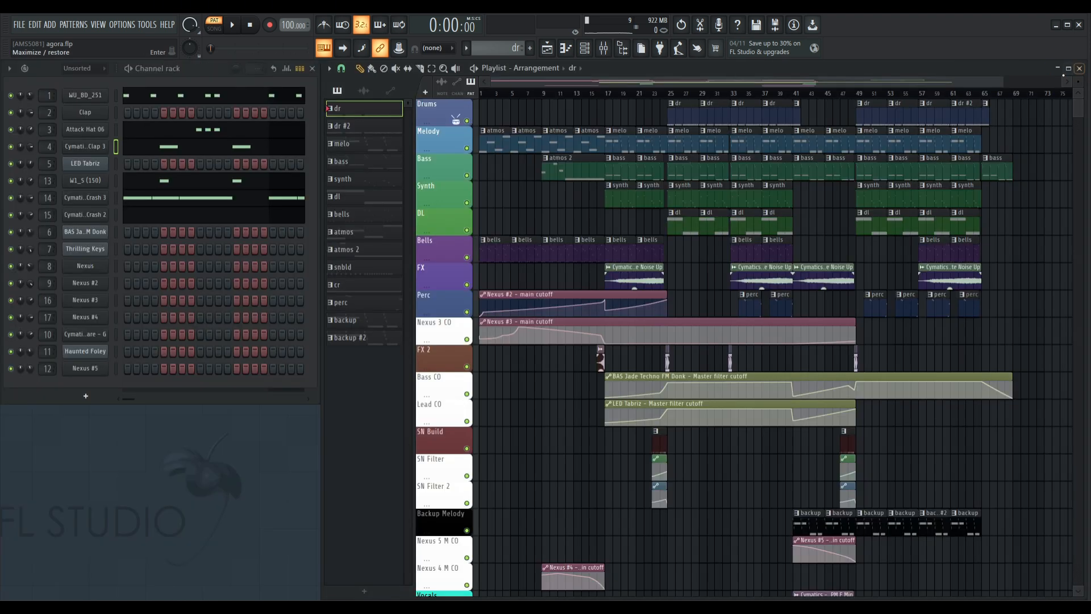
pyautogui.click(136, 184)
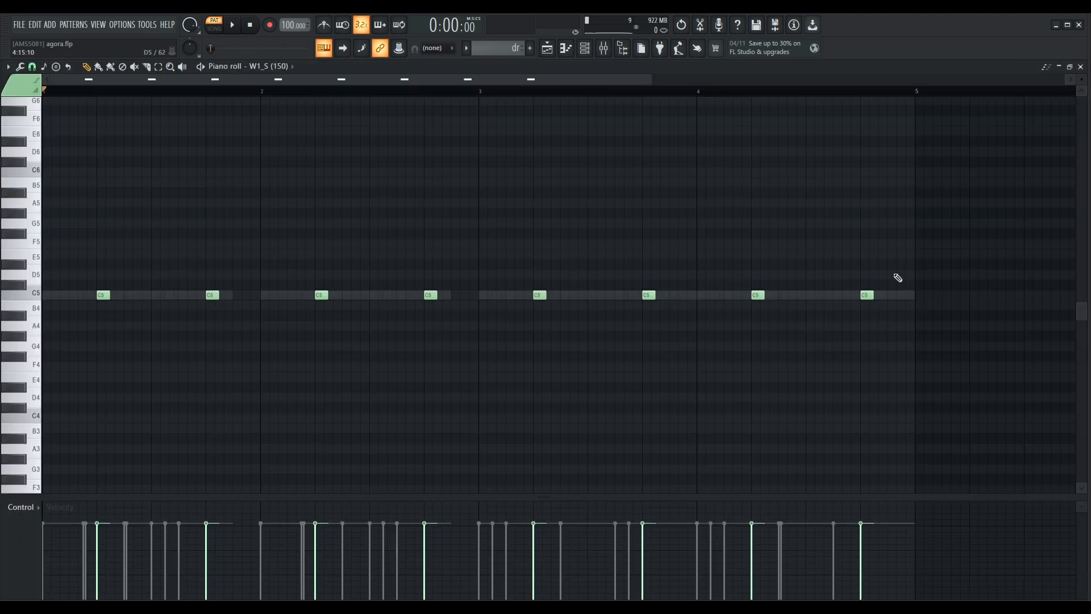
pyautogui.click(1081, 68)
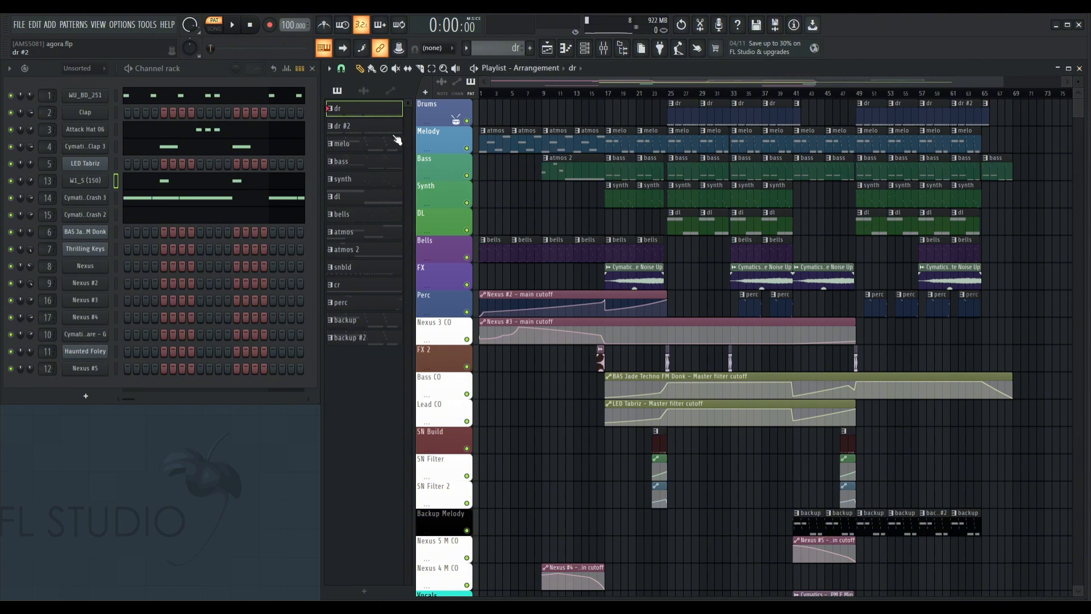
# Play the dr pattern with every layer, play it again with the Cymatics Clap 3 channel muted, and unmute that channel
pyautogui.click(235, 26)
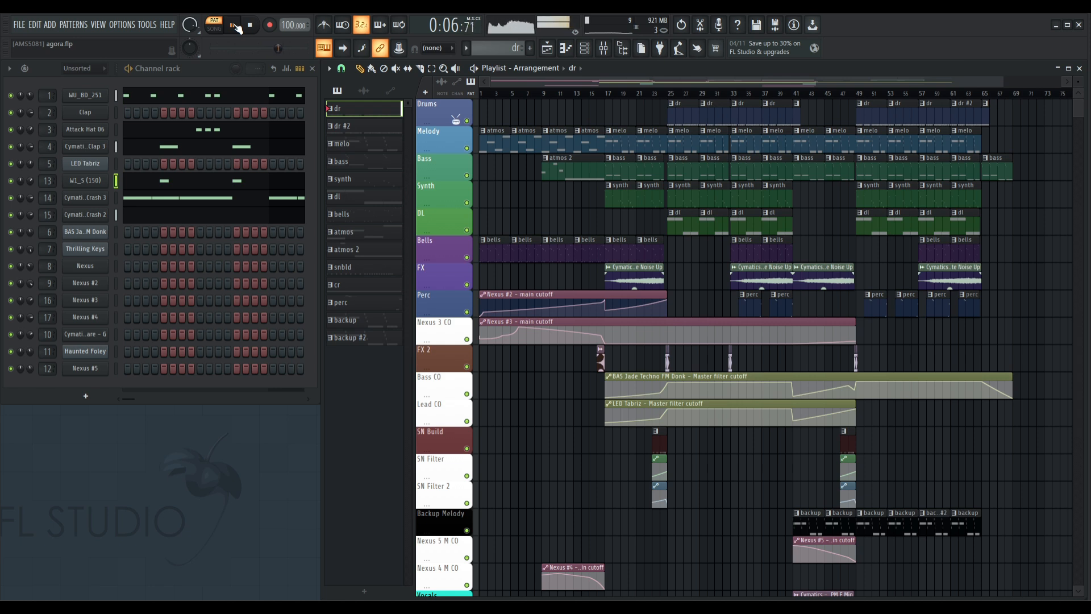
pyautogui.press('space')
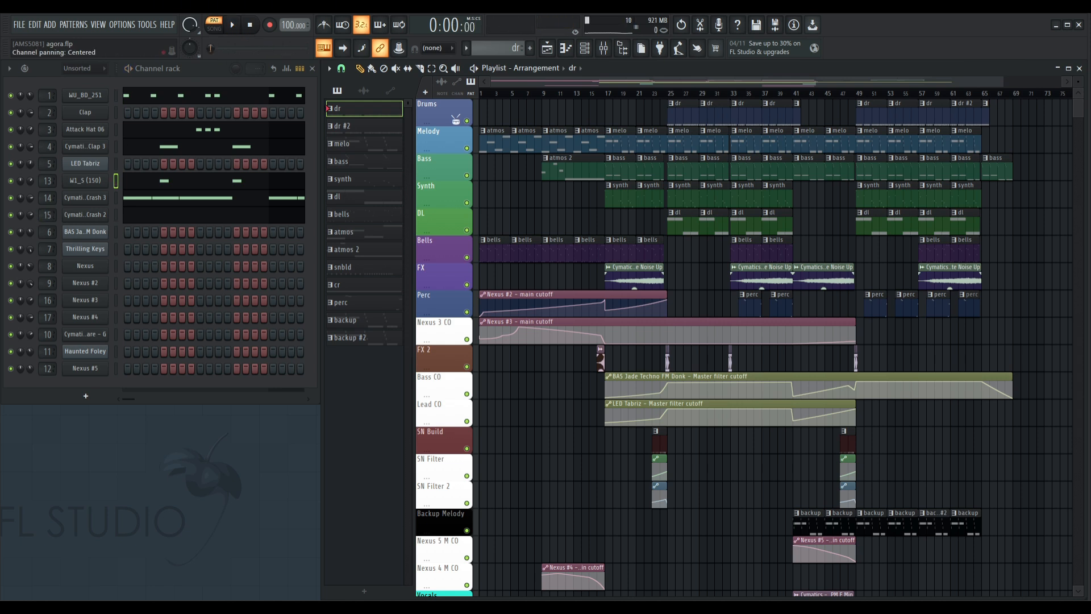
pyautogui.click(11, 147)
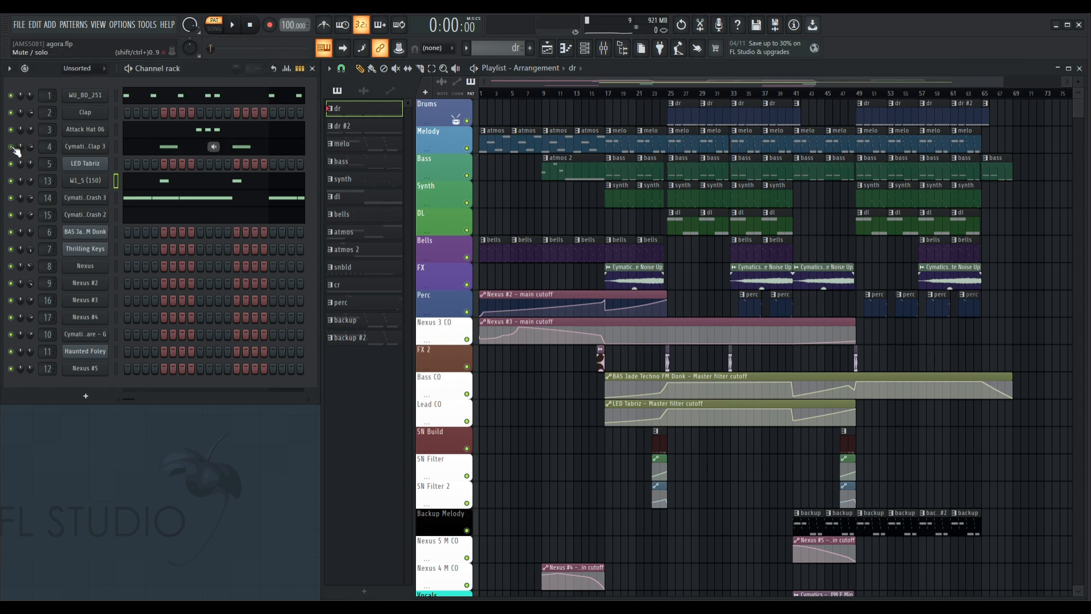
pyautogui.click(241, 26)
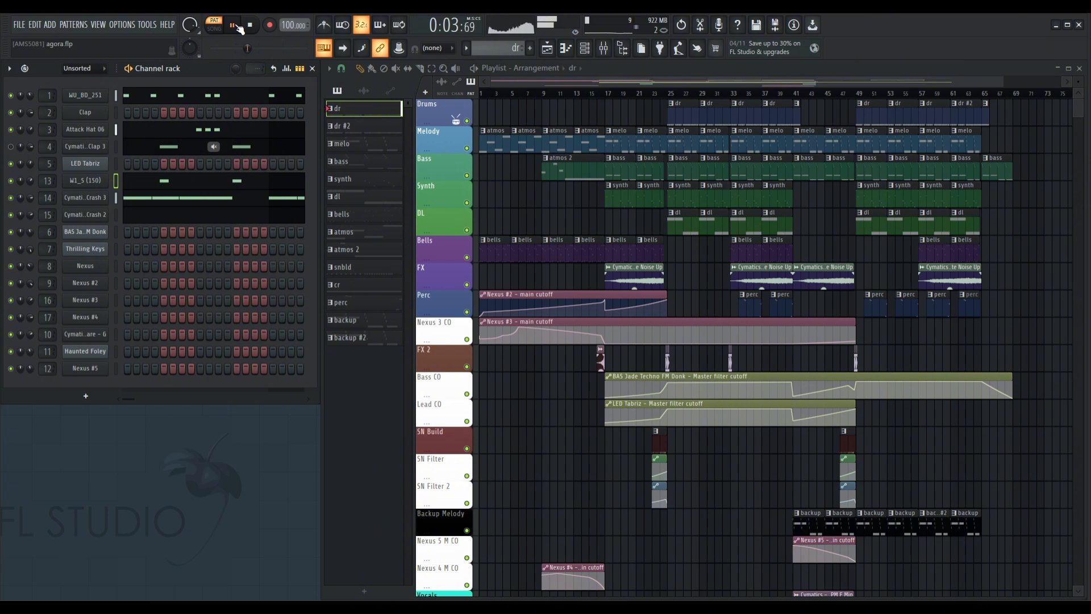
pyautogui.press('space')
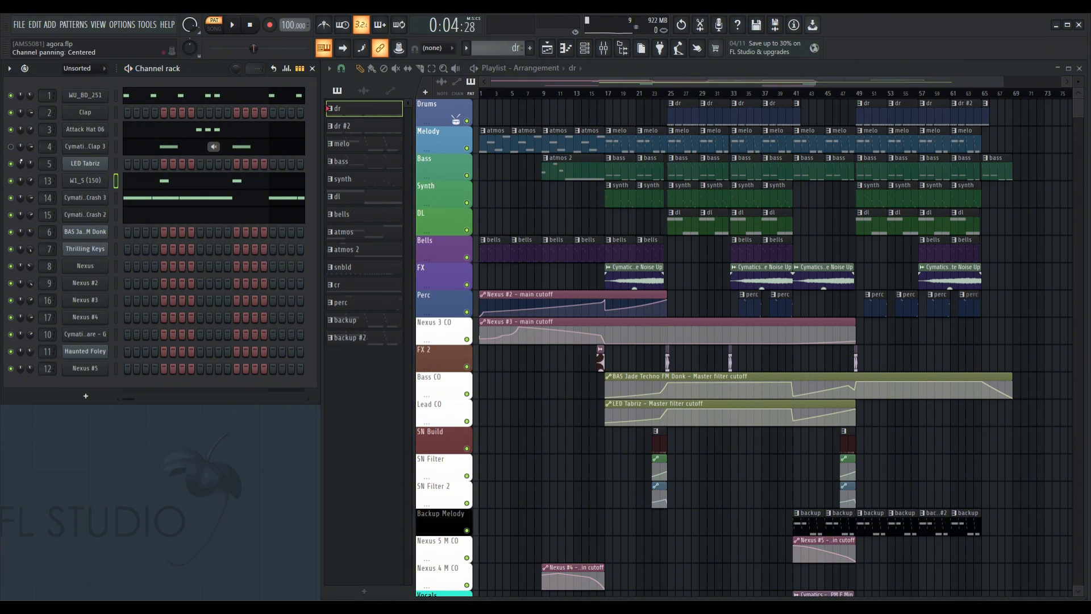
pyautogui.click(10, 146)
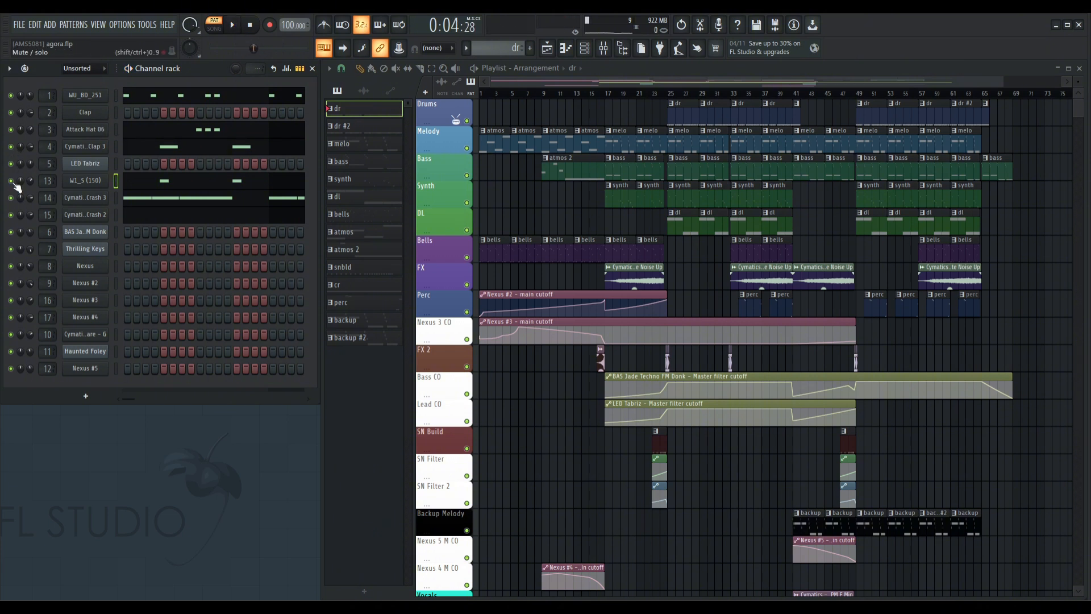
# Compare the dr pattern's playback with the W1_S (150) channel muted and unmuted, and return to the pattern's start
pyautogui.click(11, 181)
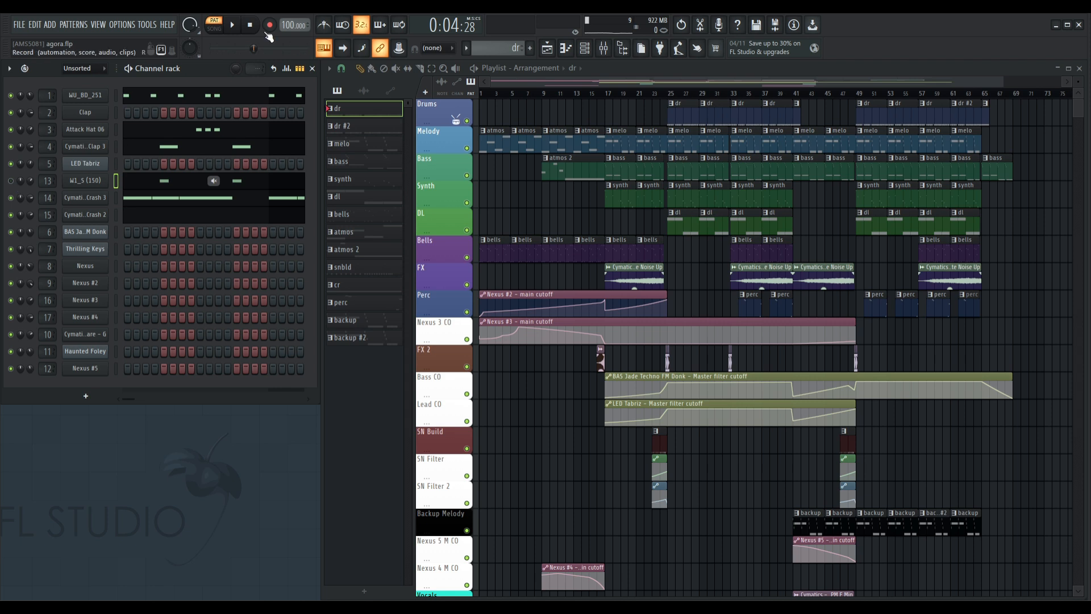
pyautogui.click(250, 24)
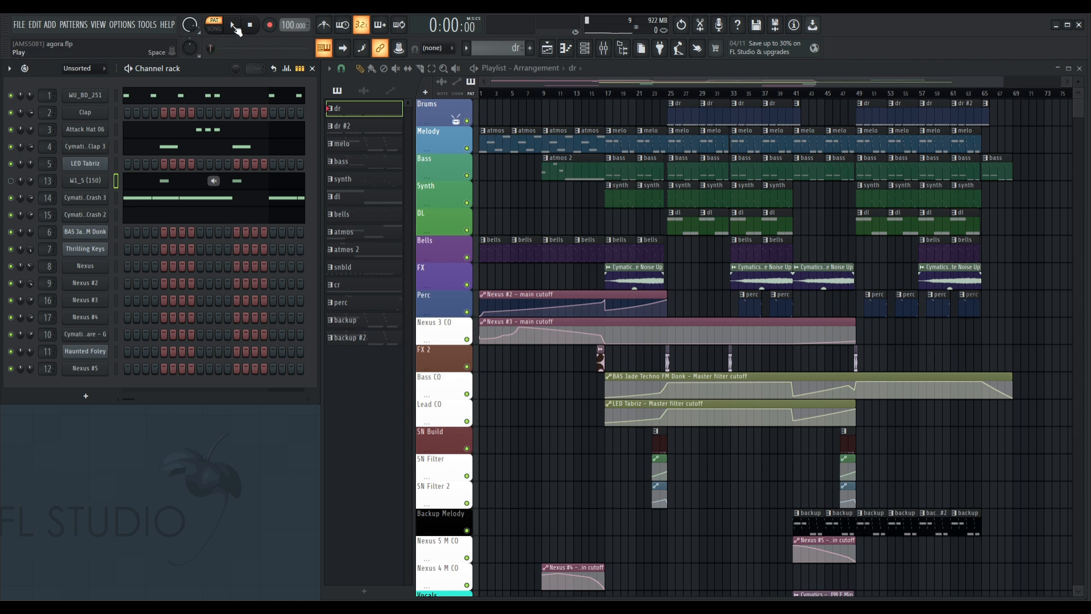
pyautogui.click(233, 26)
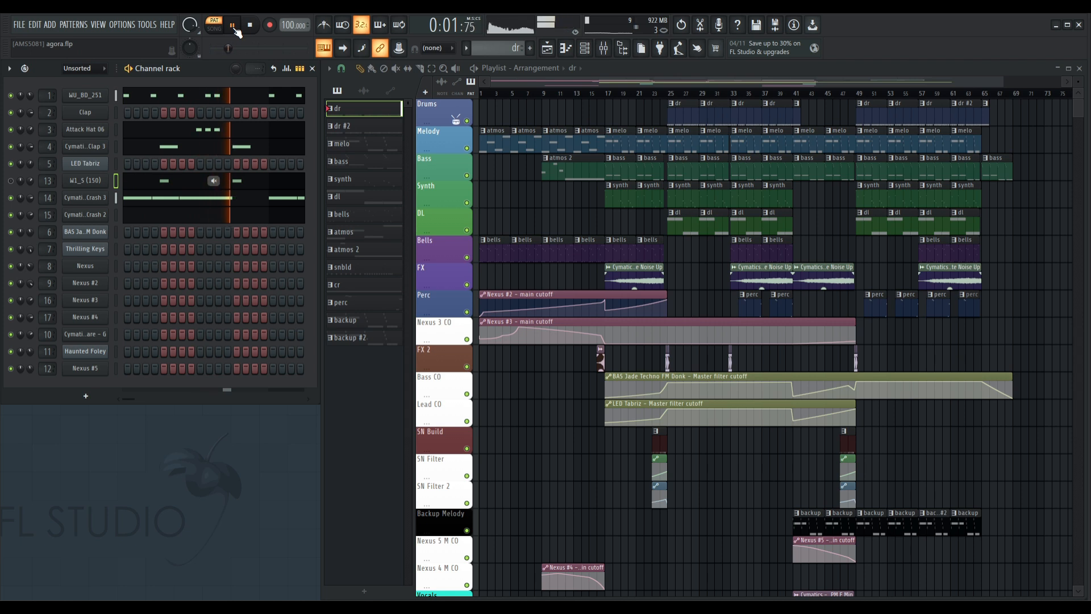
pyautogui.click(10, 180)
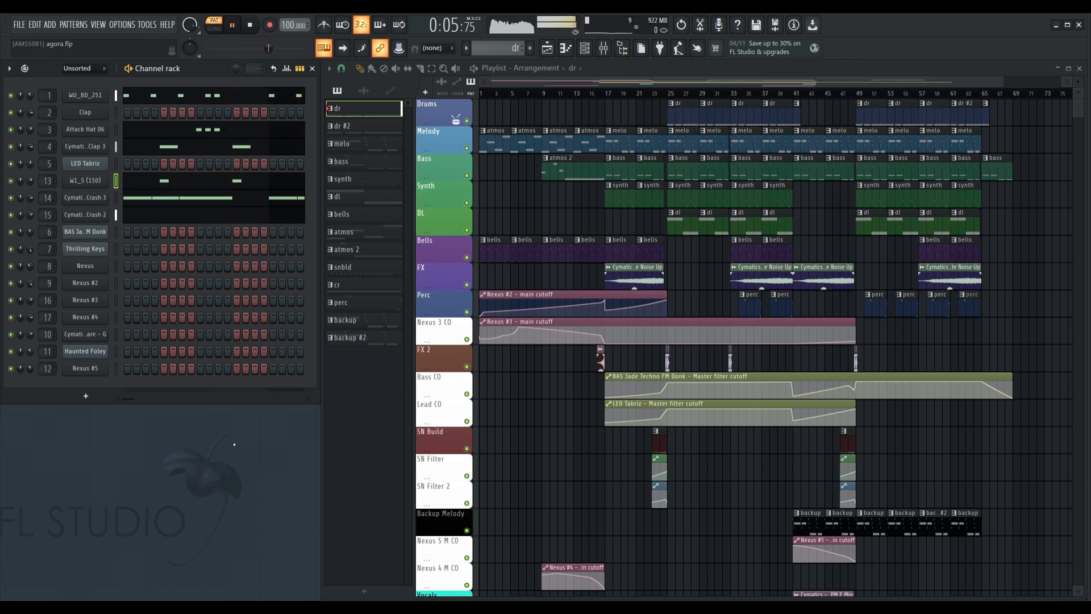
pyautogui.click(234, 28)
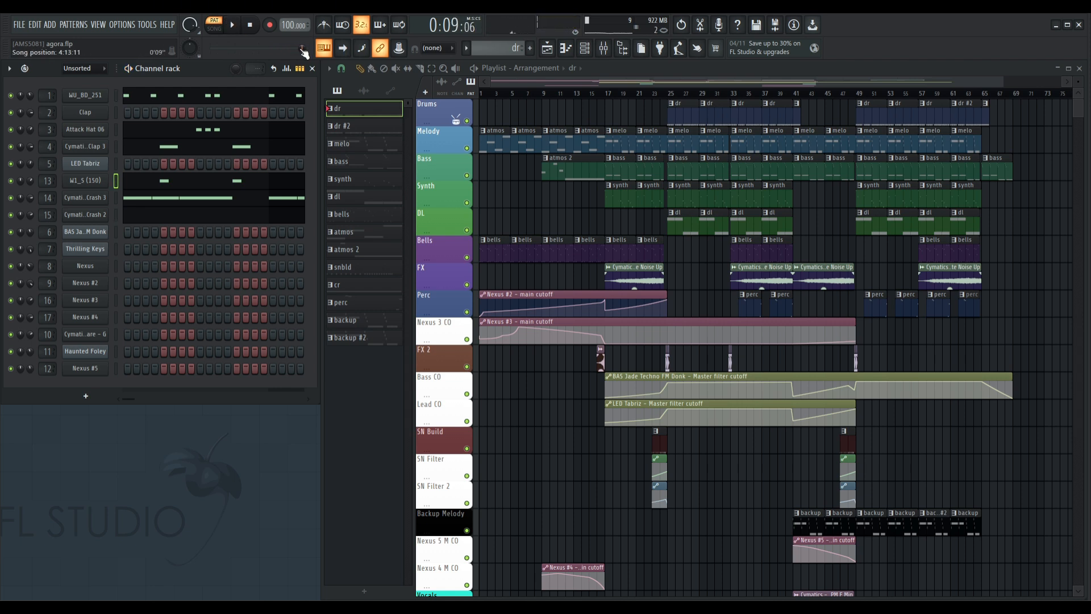
pyautogui.moveTo(303, 50); pyautogui.dragTo(209, 52)
# Open the Cymatics - Atomic Crash 3 channel and examine its sample waveform and sampler settings
pyautogui.click(88, 197)
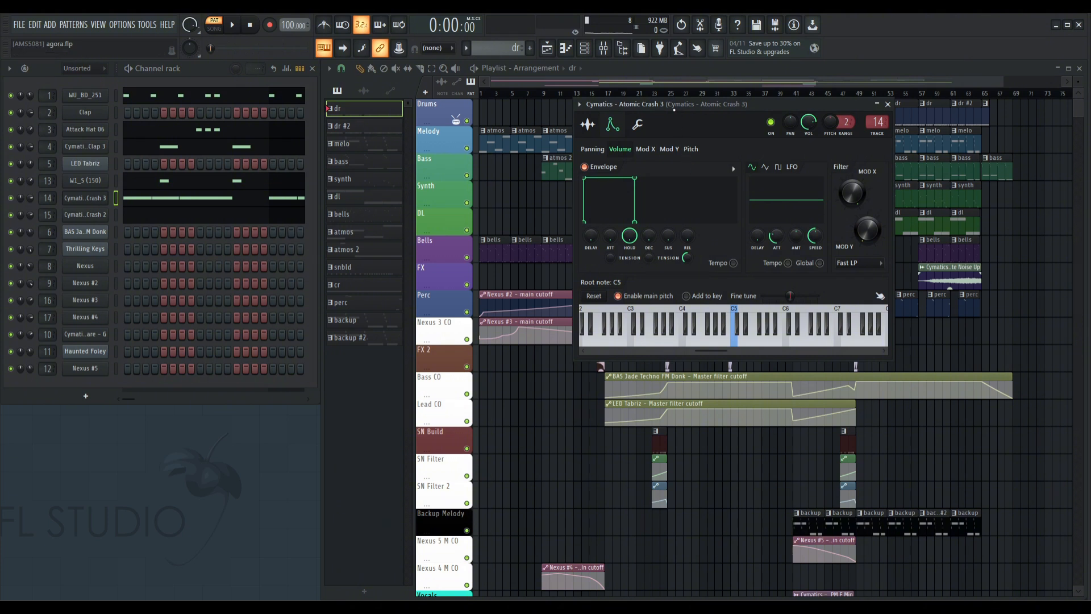
pyautogui.click(587, 124)
pyautogui.moveTo(655, 104); pyautogui.dragTo(387, 187)
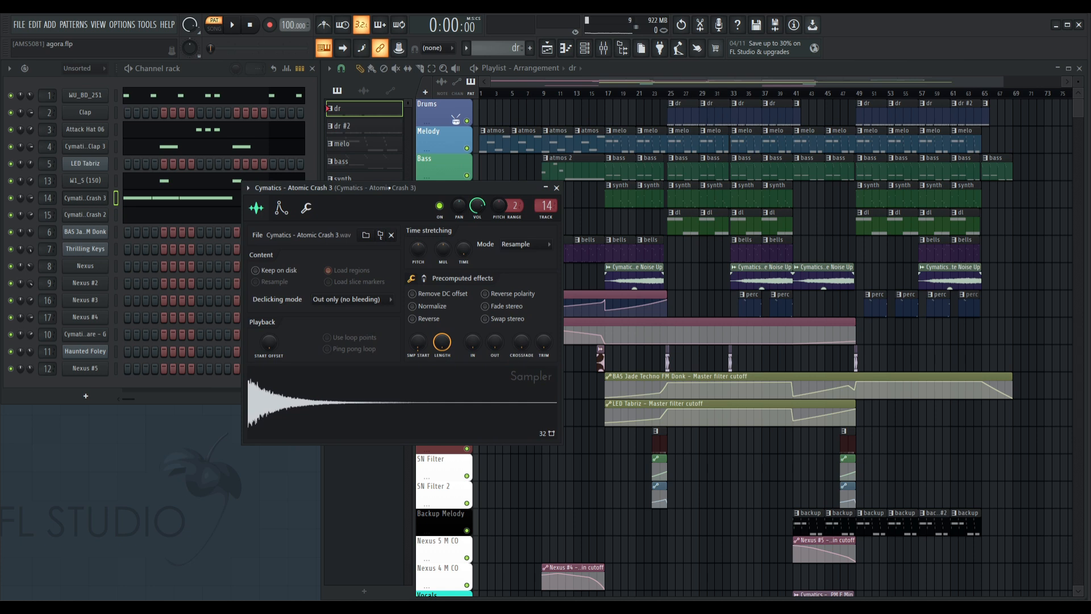
pyautogui.moveTo(387, 188); pyautogui.dragTo(522, 148)
# Show the mixer and play the dr pattern to watch the Atomic Crash 3 and Atomic Crash 2 track levels
pyautogui.click(614, 47)
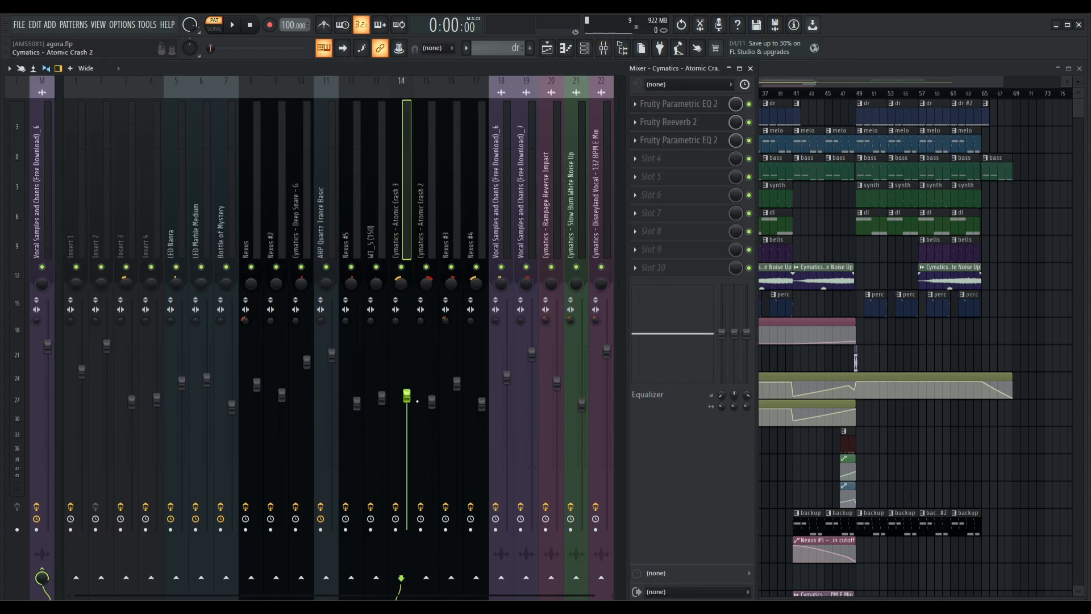
pyautogui.click(233, 27)
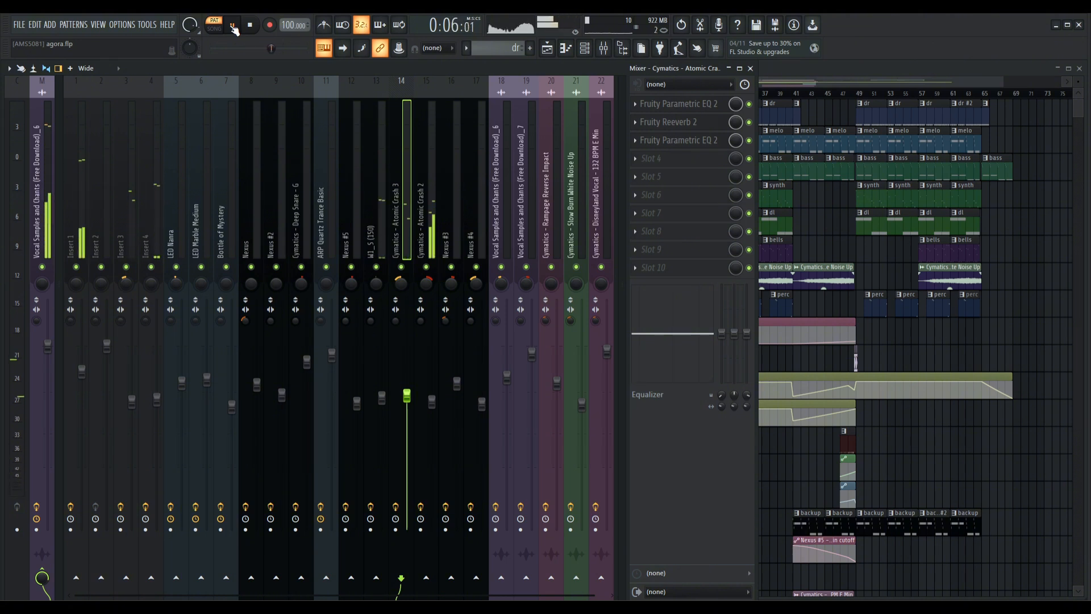
pyautogui.click(233, 26)
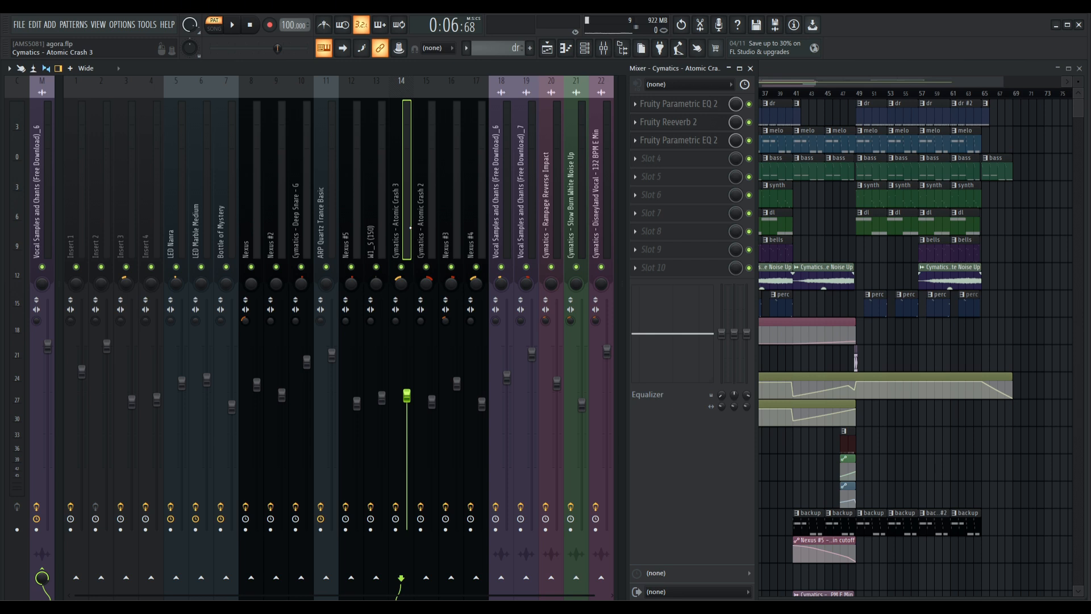
# Inspect the effects and stereo separation on the Atomic Crash 2, Insert 3 and Nexus mixer tracks
pyautogui.click(432, 225)
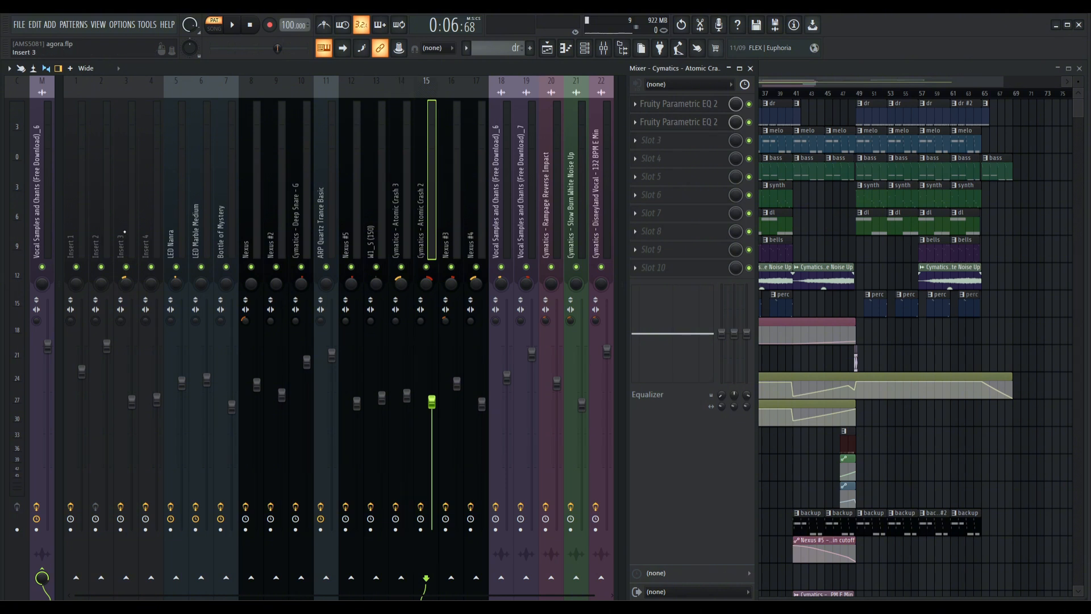
pyautogui.click(127, 231)
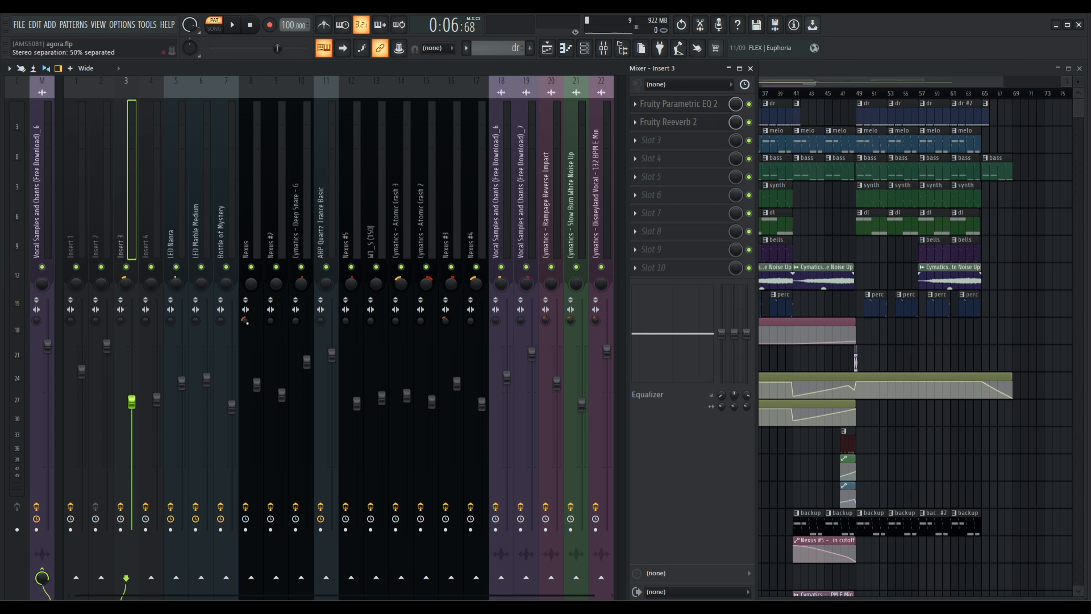
pyautogui.click(247, 322)
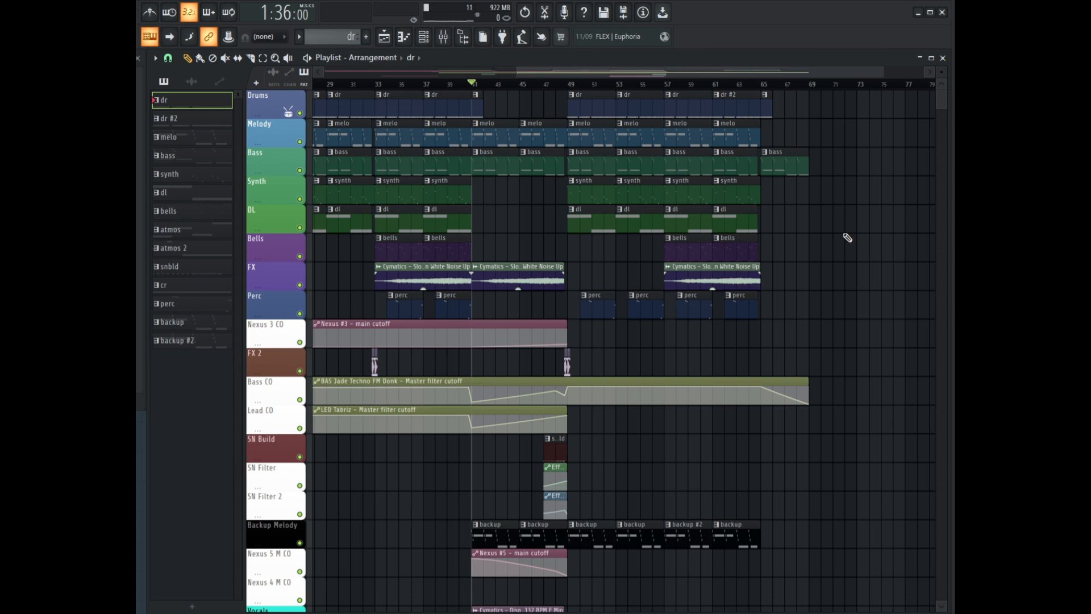
# Examine the section starting at bar 41 across all playlist tracks, including the FX, Backup Melody and Vocals clips
pyautogui.scroll(-3, 847, 238)
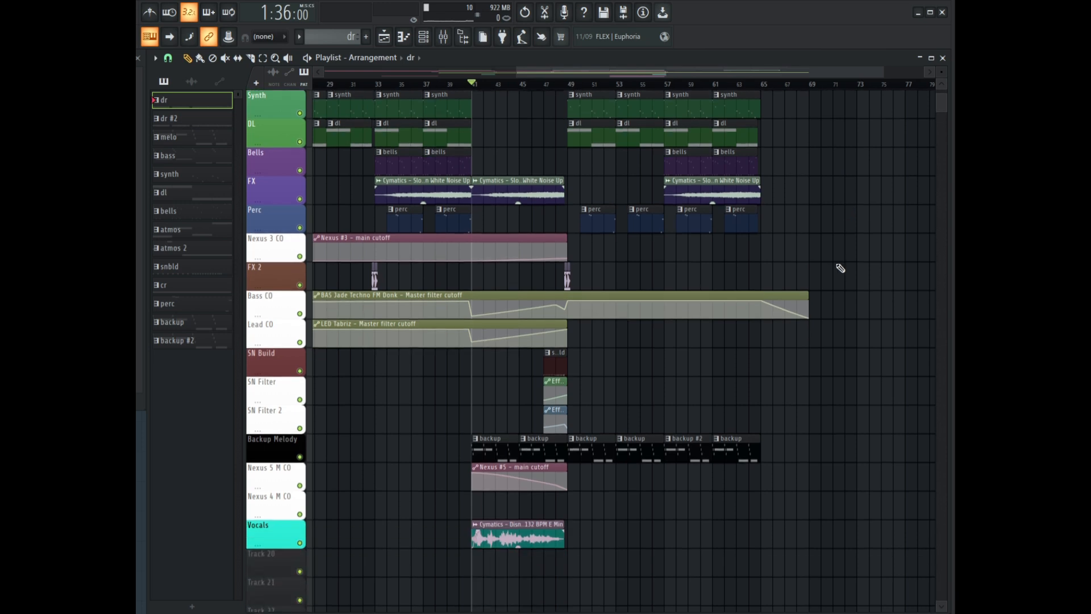
pyautogui.scroll(3, 850, 291)
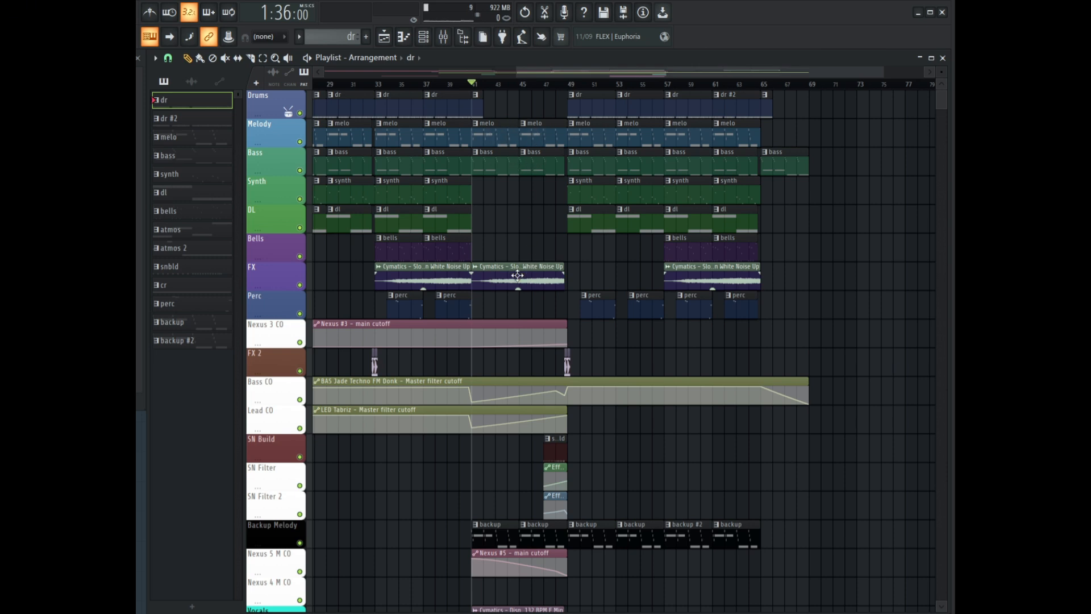
pyautogui.scroll(-3, 558, 321)
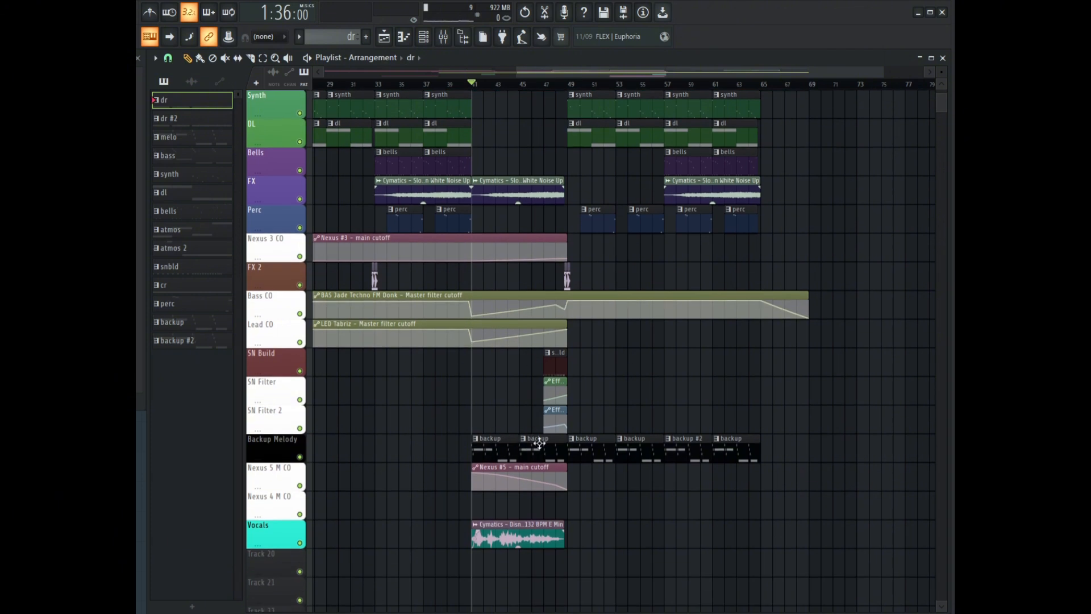
pyautogui.scroll(3, 593, 448)
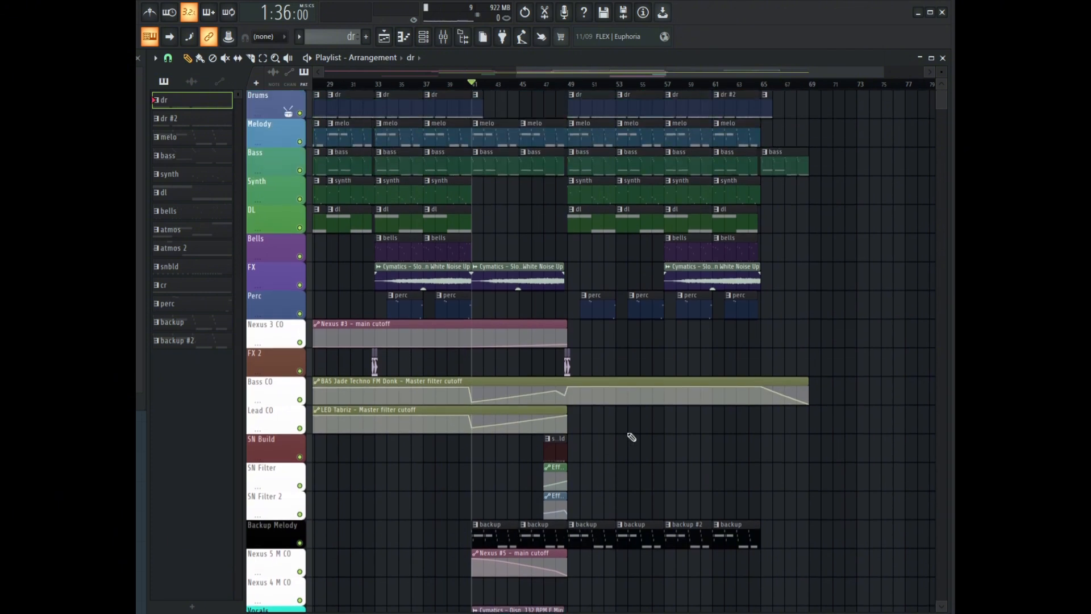
pyautogui.scroll(-5, 609, 464)
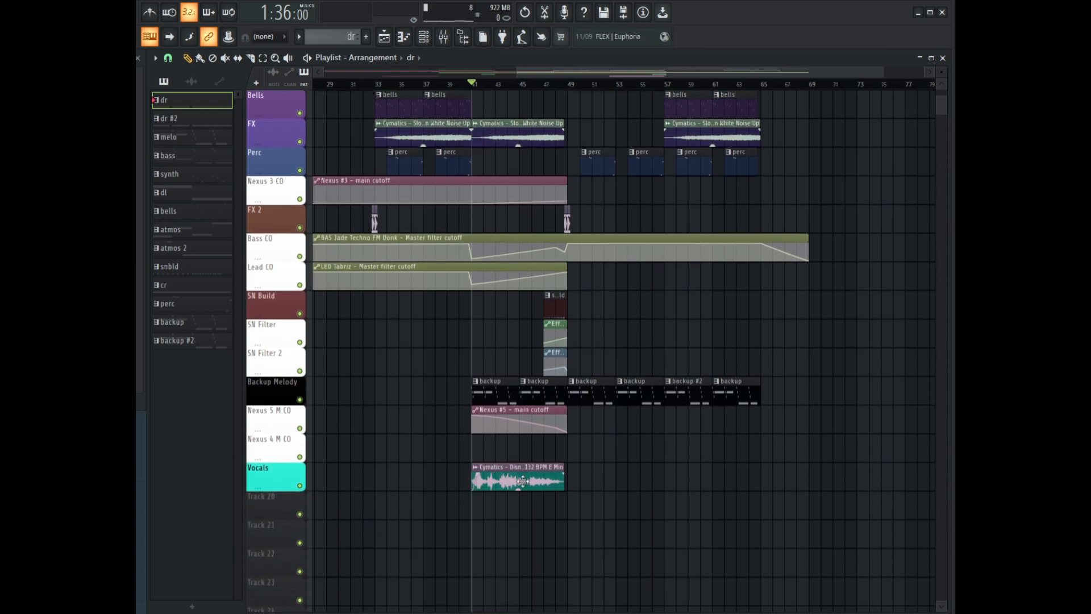
pyautogui.scroll(5, 525, 478)
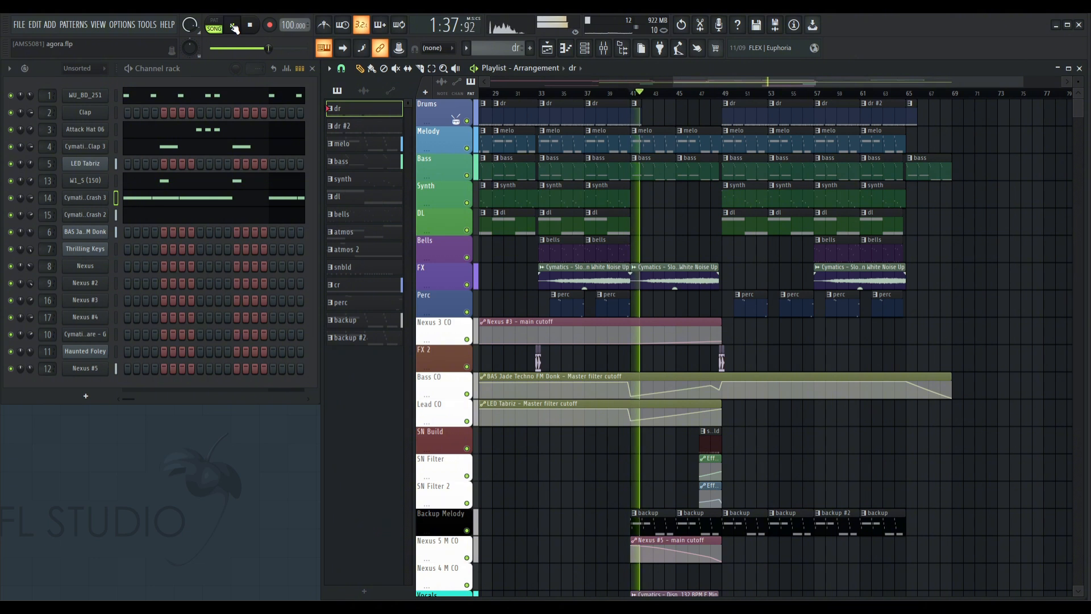
# Follow the song's playback from bar 41 across the playlist tracks, stop it, and return the playhead to bar 41
pyautogui.scroll(-3, 1039, 353)
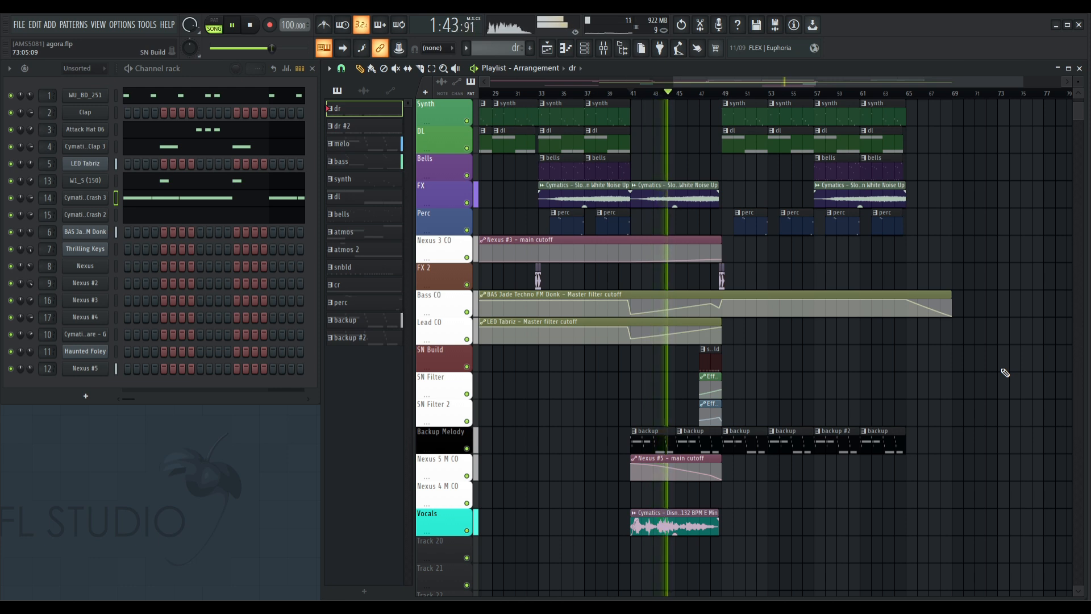
pyautogui.scroll(3, 1004, 372)
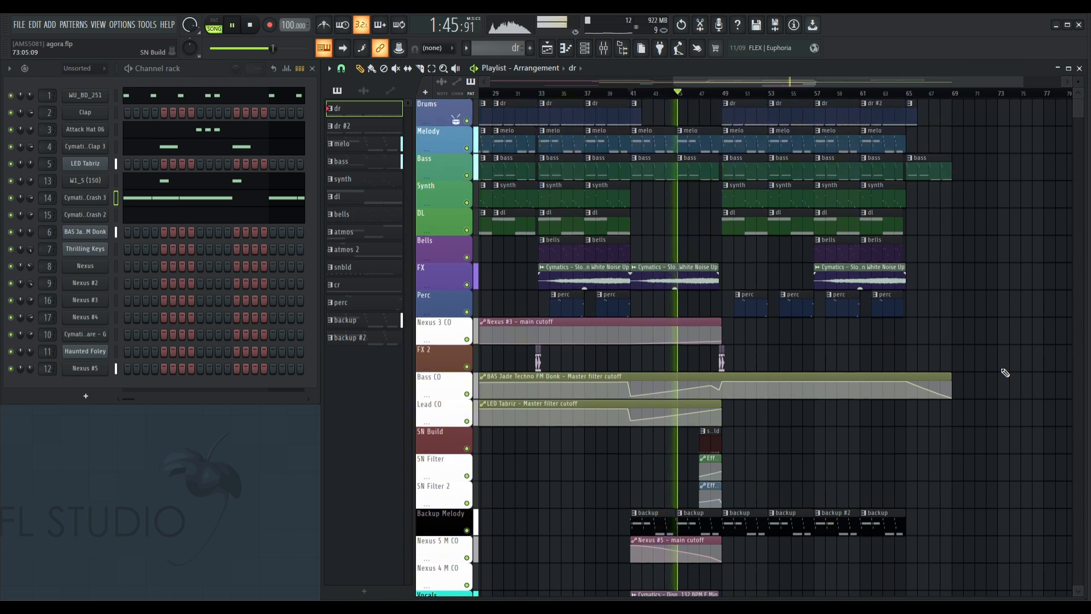
pyautogui.click(235, 28)
pyautogui.click(632, 95)
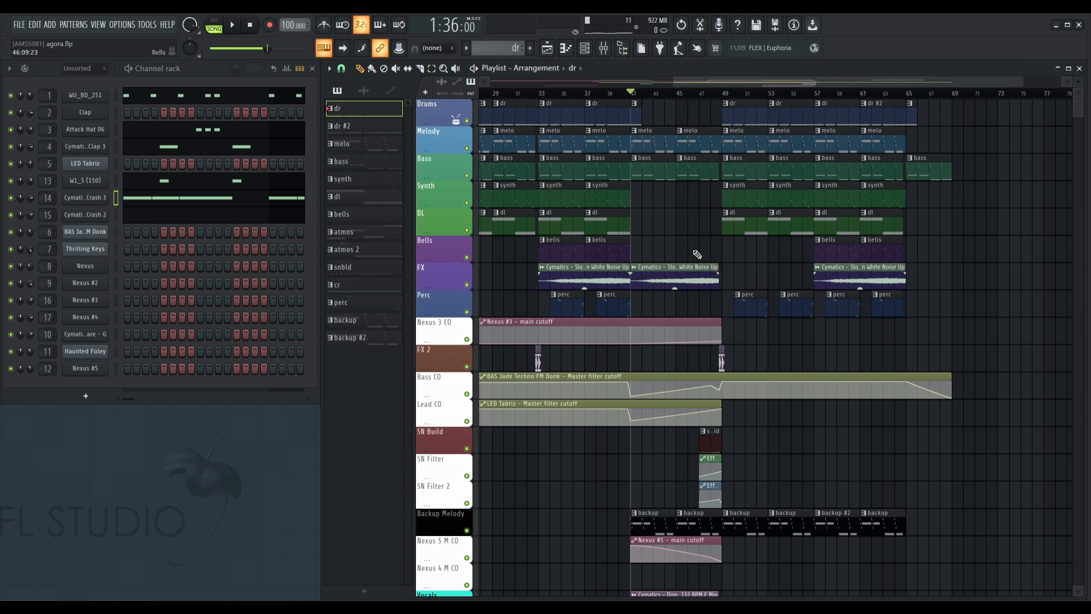
# Open the Cymatics - Slow Burn White Noise Up clip from the FX track, examine its rising waveform, and close its window
pyautogui.click(615, 274)
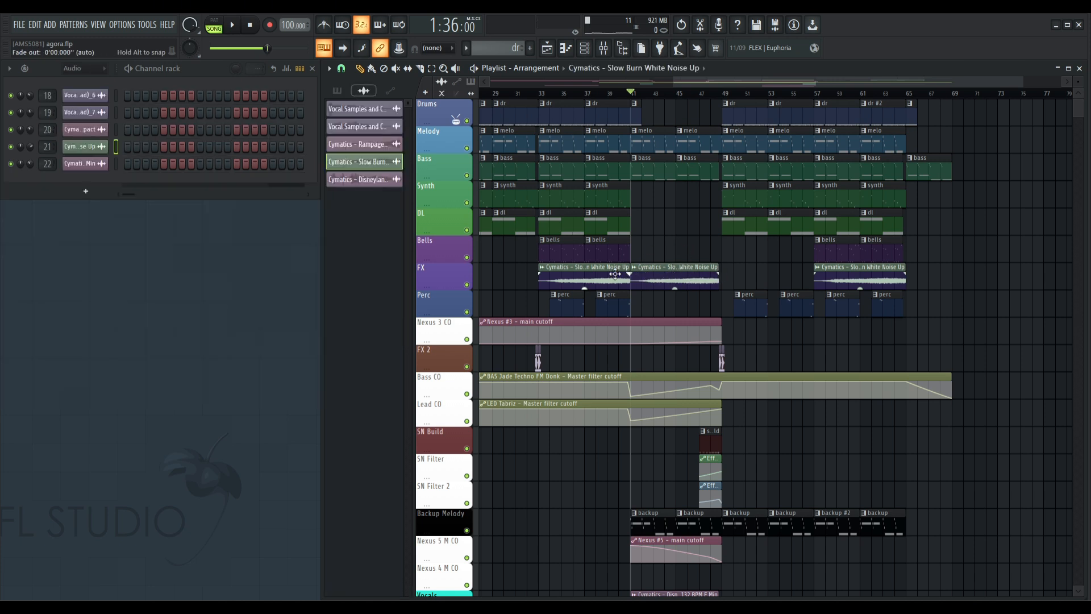
pyautogui.doubleClick(614, 274)
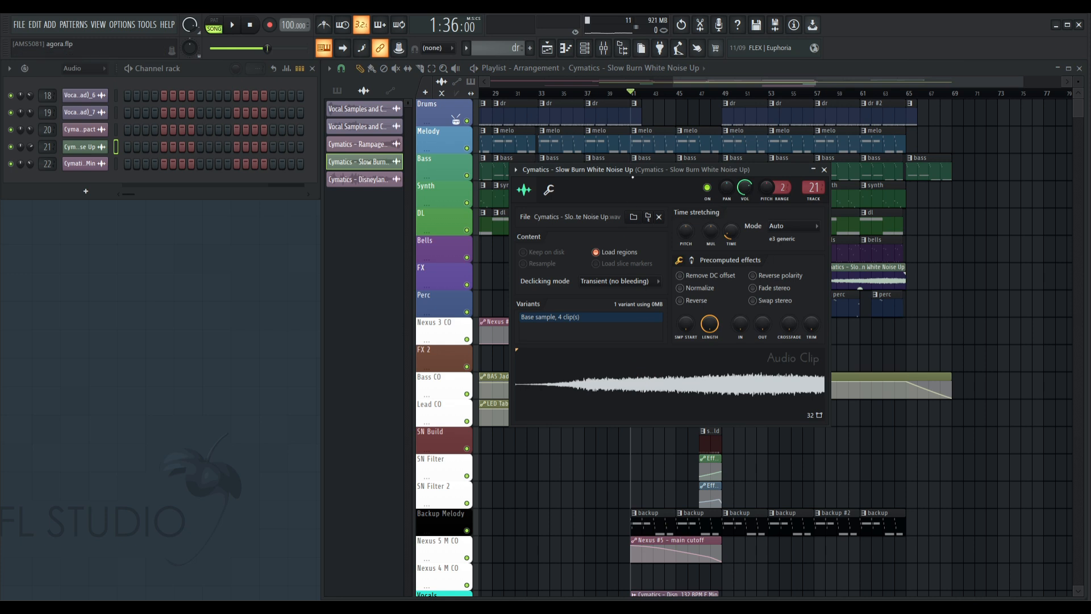
pyautogui.moveTo(632, 172); pyautogui.dragTo(432, 163)
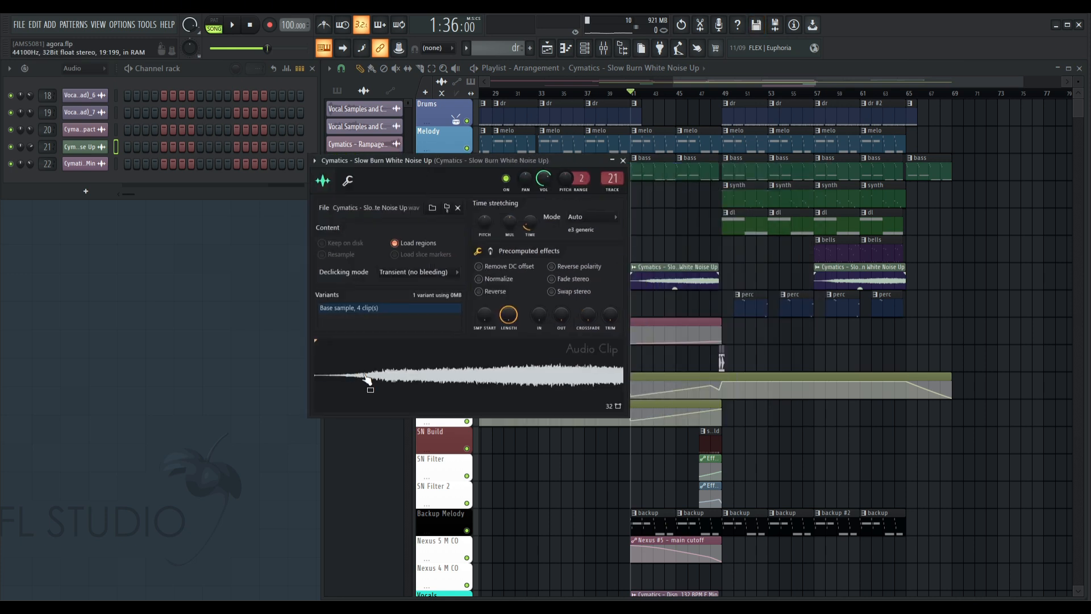
pyautogui.click(624, 161)
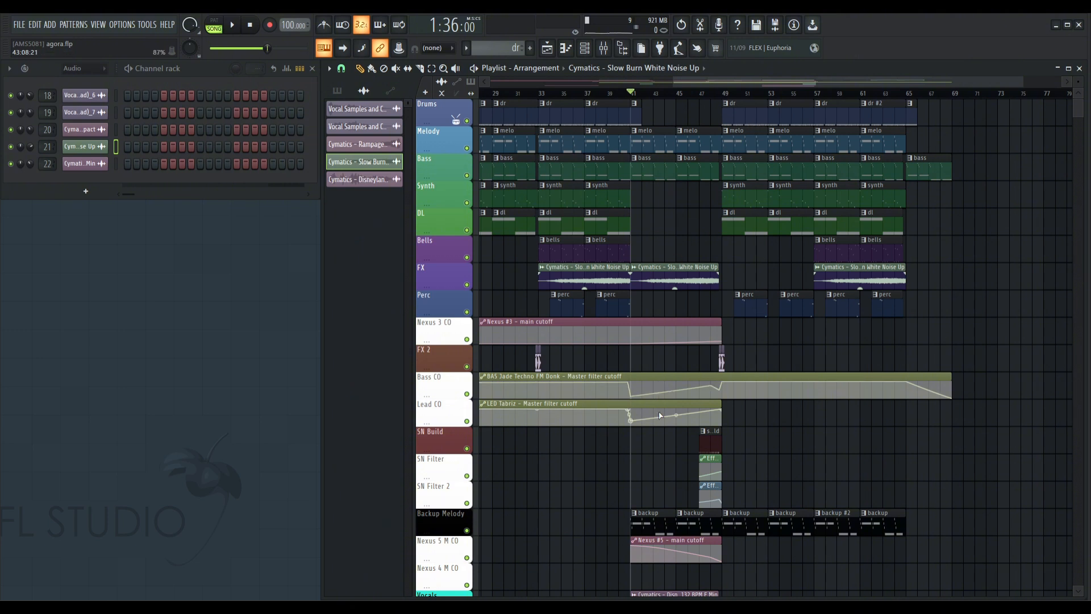
# Set the playhead to bar 47 and examine the SN Build, SN Filter and lower playlist tracks around it
pyautogui.click(702, 94)
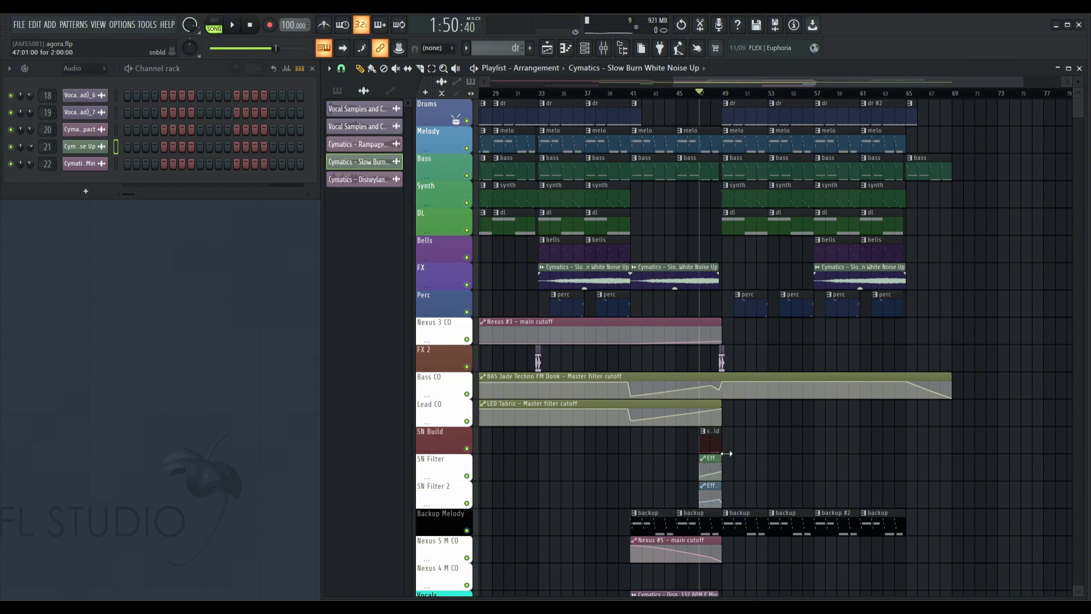
pyautogui.scroll(-3, 747, 446)
pyautogui.scroll(2, 790, 518)
pyautogui.scroll(1, 790, 525)
# Select the melo pattern from its clip on the Melody track and play the song from bar 41
pyautogui.click(650, 135)
pyautogui.click(629, 94)
pyautogui.moveTo(630, 92); pyautogui.dragTo(632, 93)
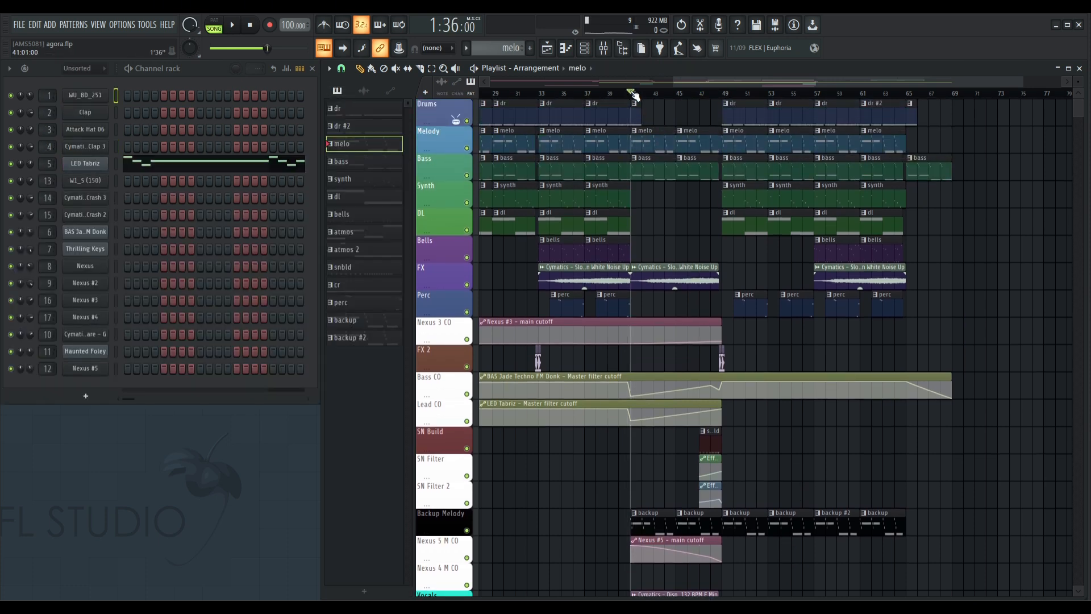
pyautogui.click(233, 27)
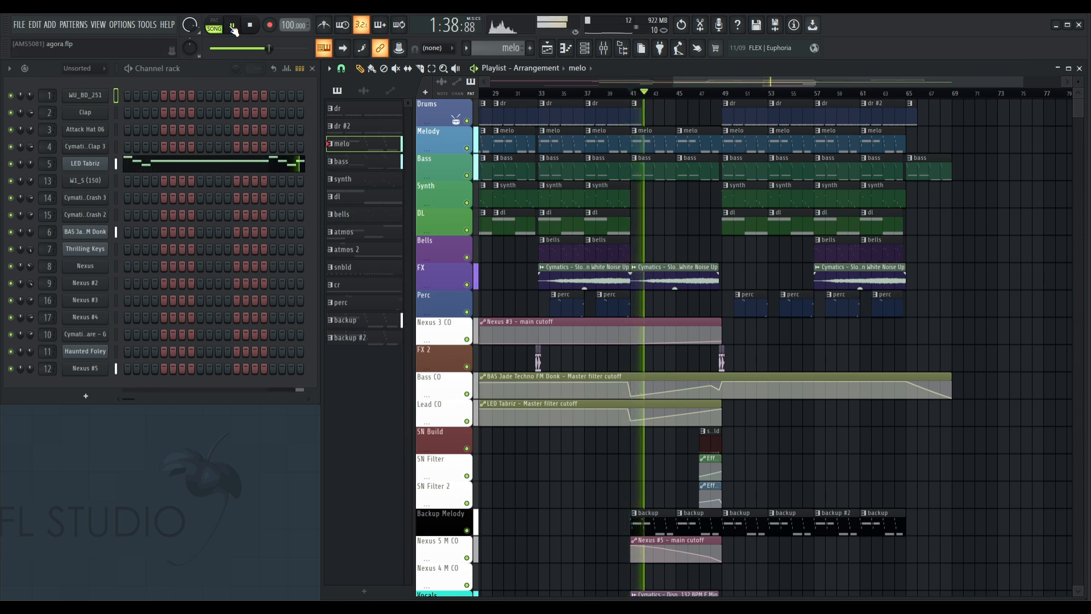
# Pause the song's playback and return the playhead to bar 41
pyautogui.click(234, 29)
pyautogui.click(640, 96)
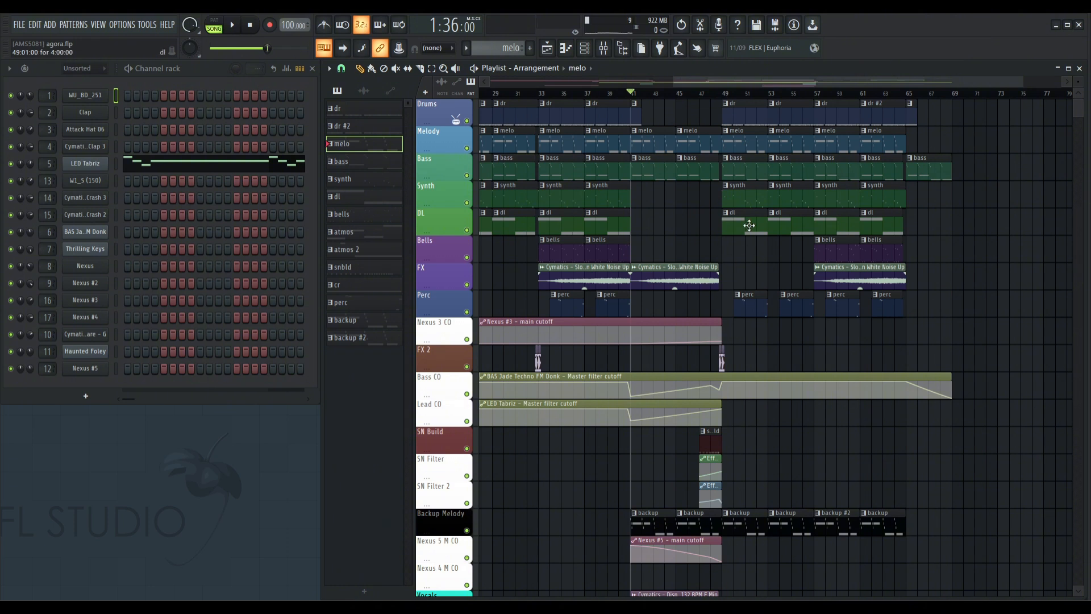
# Examine the break section's tracks across the playlist, from Drums down to Backup Melody and the Vocals clip at bar 41
pyautogui.scroll(-3, 795, 423)
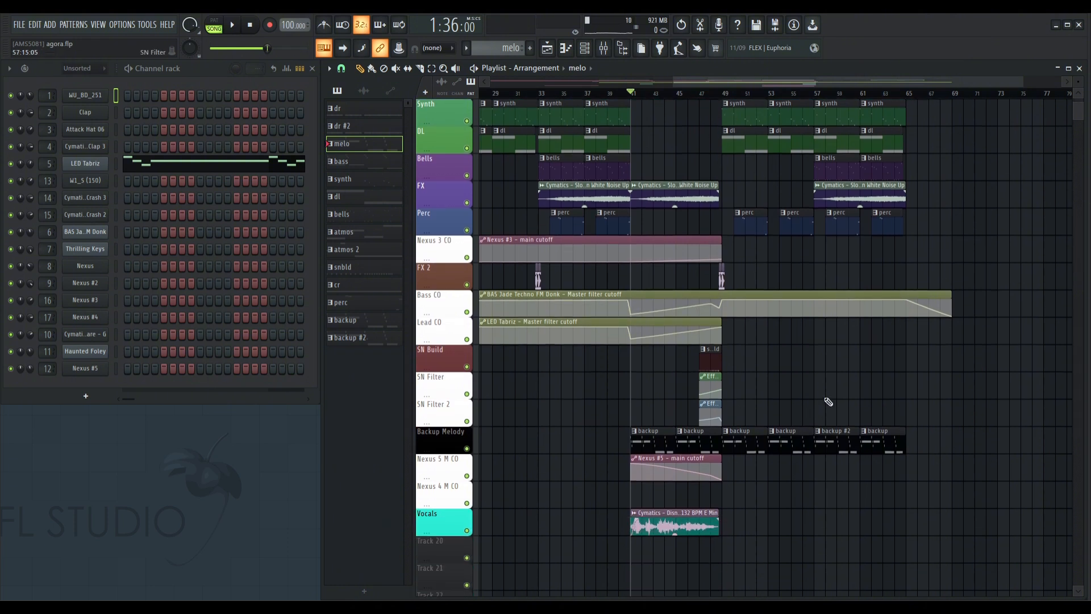
pyautogui.scroll(3, 813, 446)
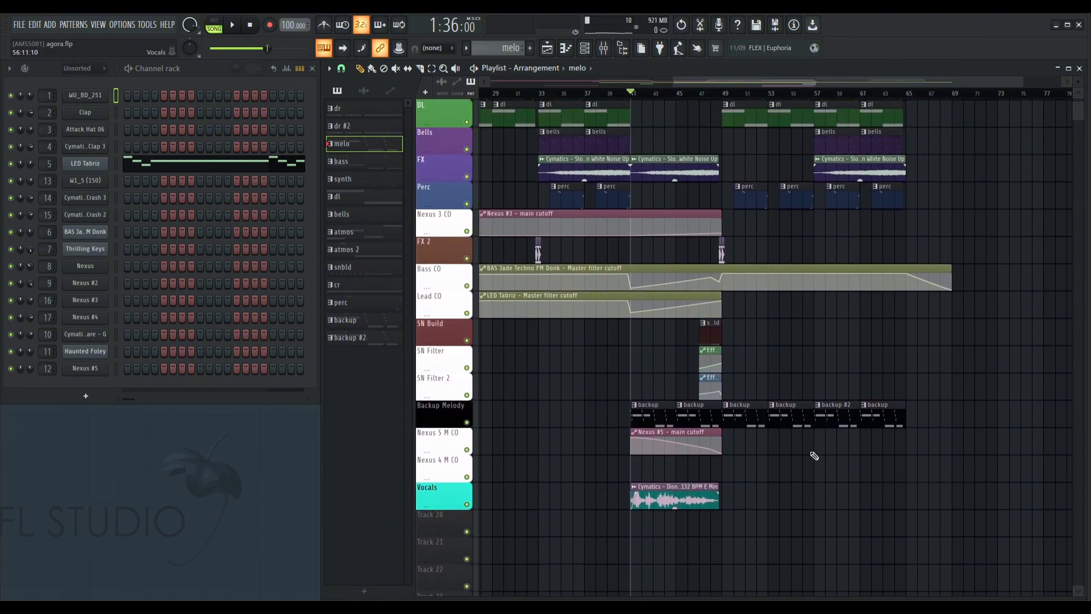
pyautogui.scroll(-3, 789, 397)
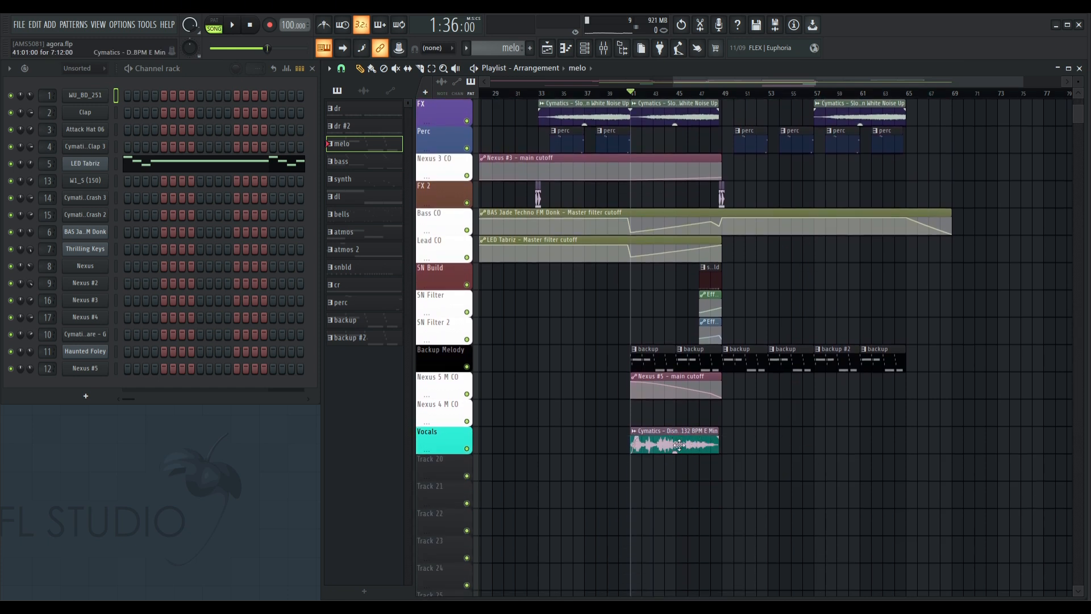
pyautogui.scroll(3, 738, 460)
pyautogui.scroll(-2, 780, 450)
pyautogui.scroll(2, 806, 462)
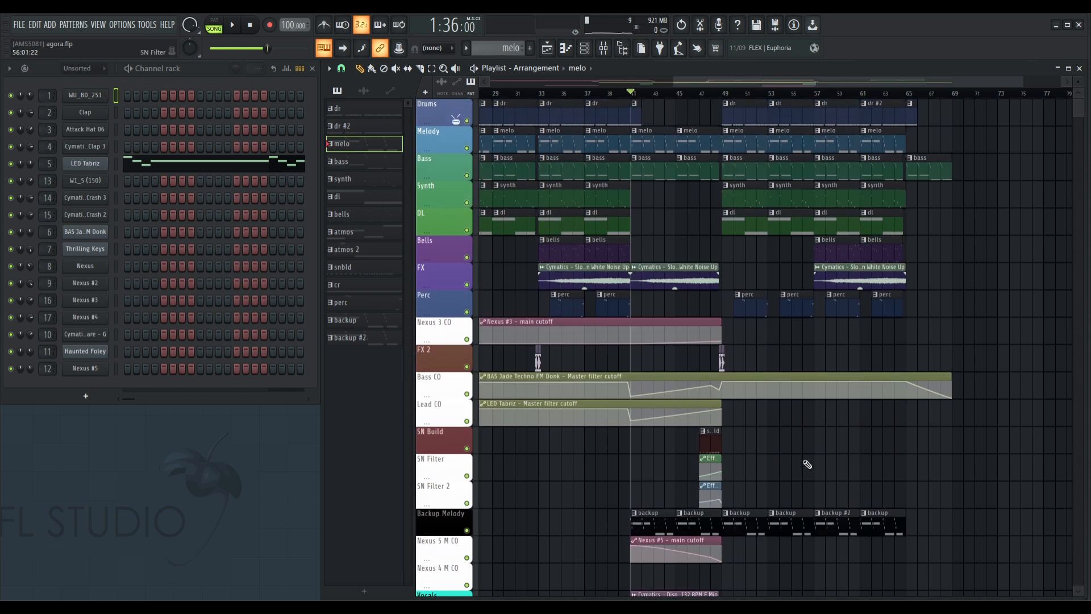
pyautogui.scroll(-4, 796, 455)
pyautogui.scroll(4, 832, 465)
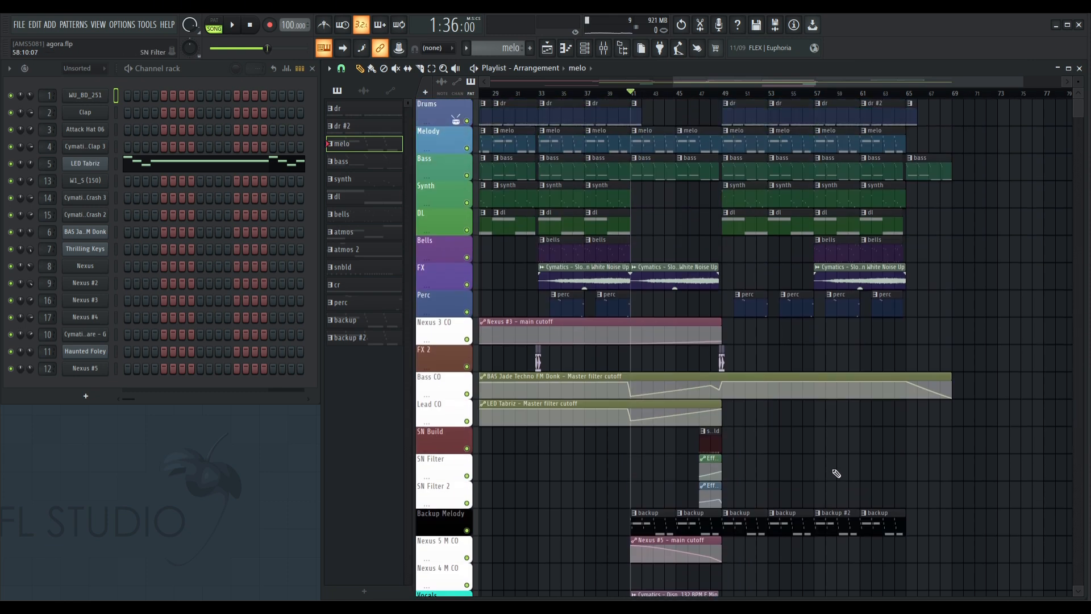